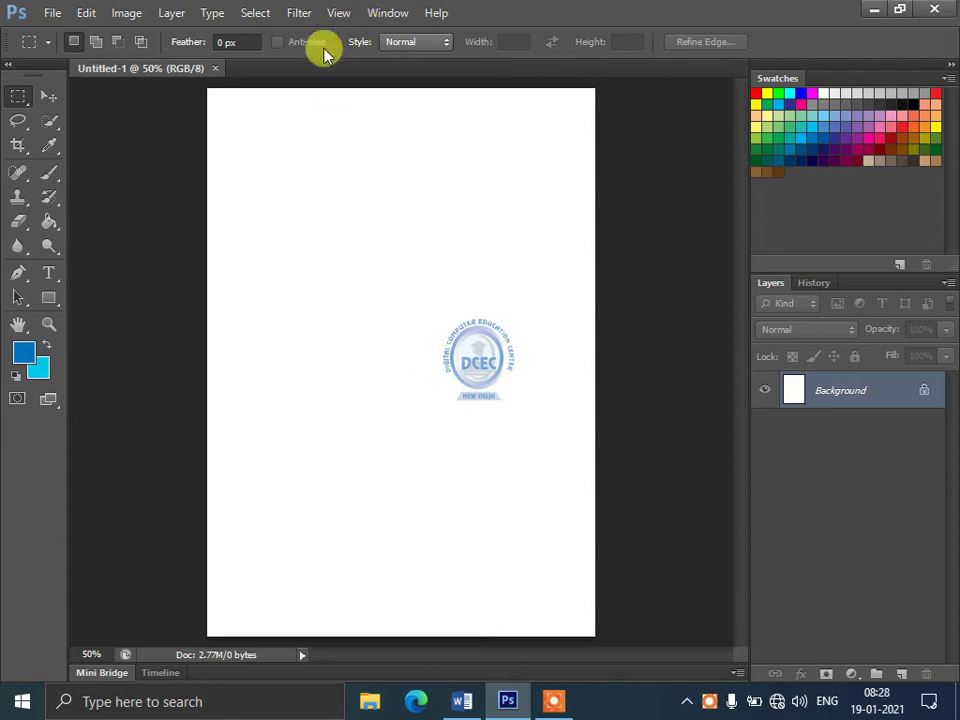
# - Close Untitled-1 and create a new 8.27 × 11.69 in, 100 ppi blank document
pyautogui.click(215, 69)
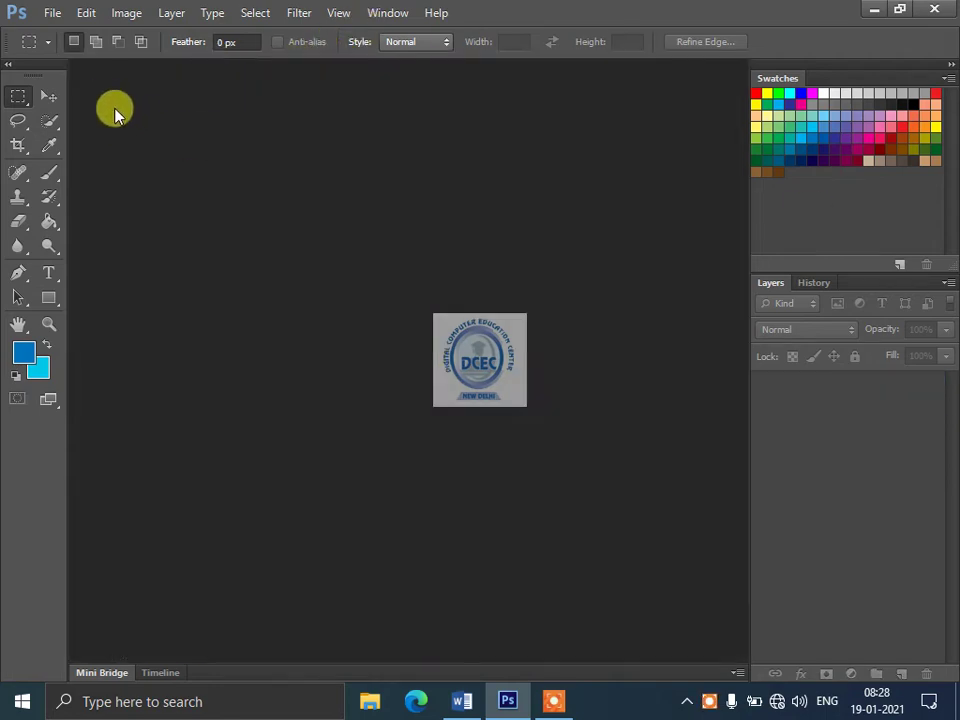
pyautogui.click(52, 14)
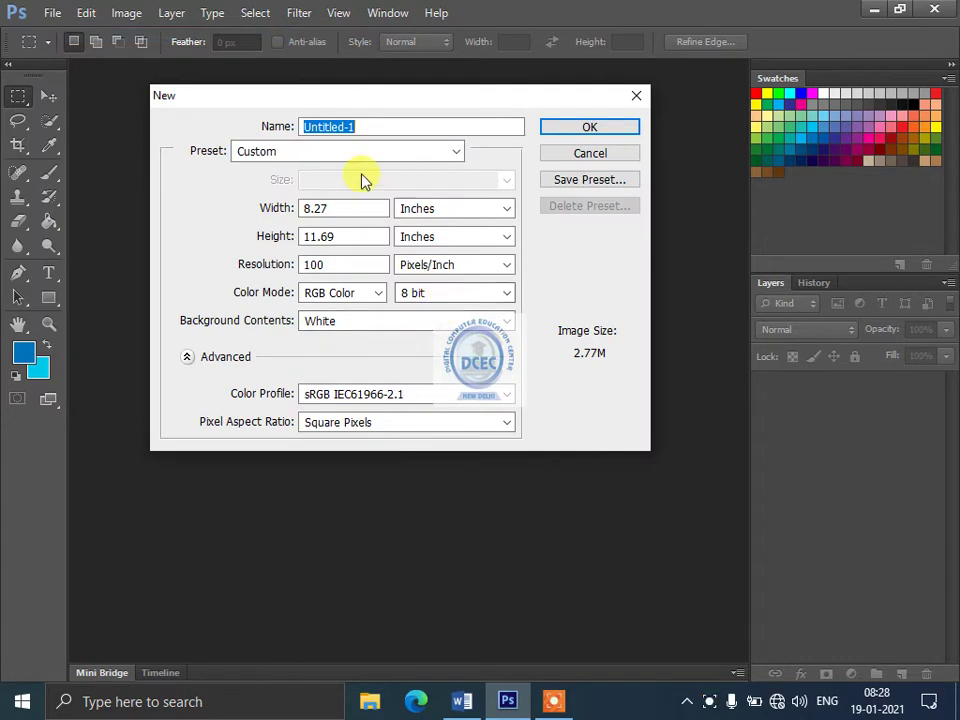
pyautogui.click(592, 130)
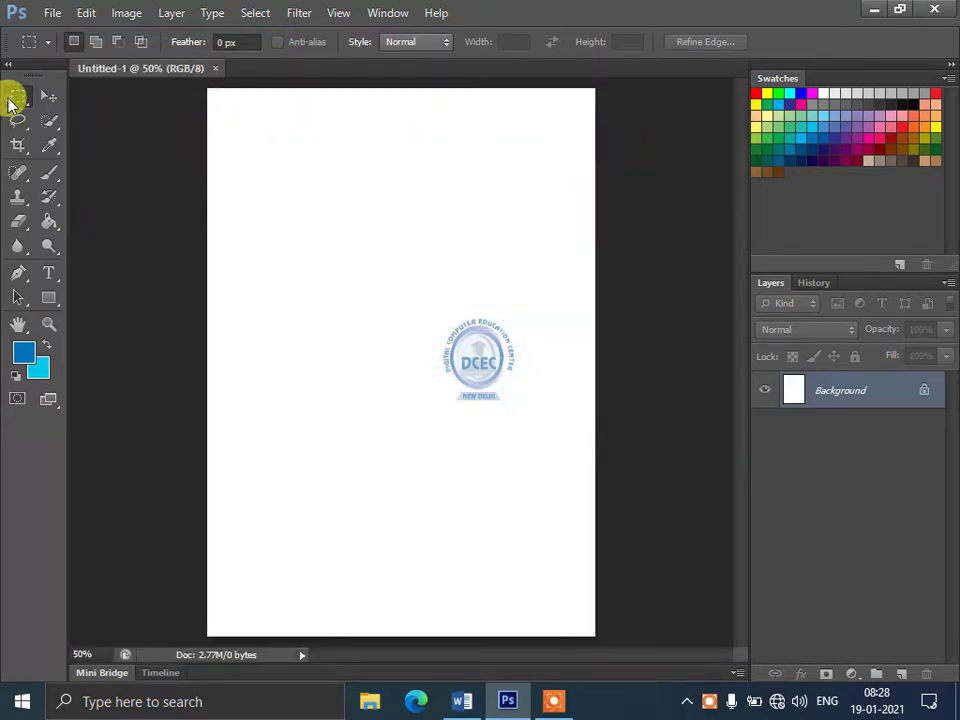
# - Draw a trial rectangular marquee selection on the blank page, then deselect it
pyautogui.rightClick(12, 100)
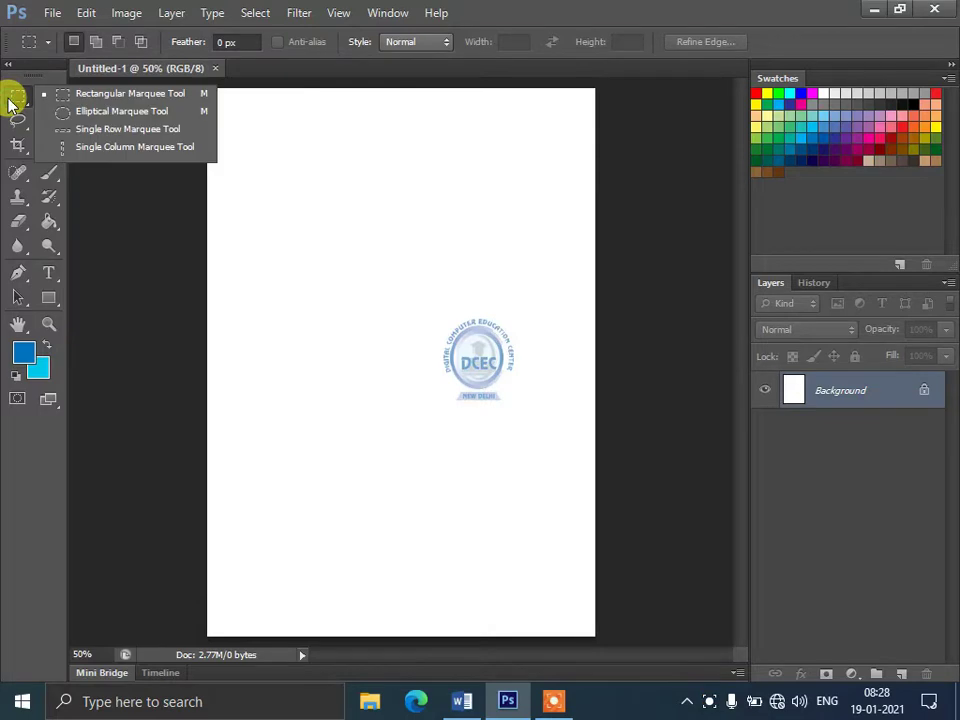
pyautogui.click(100, 113)
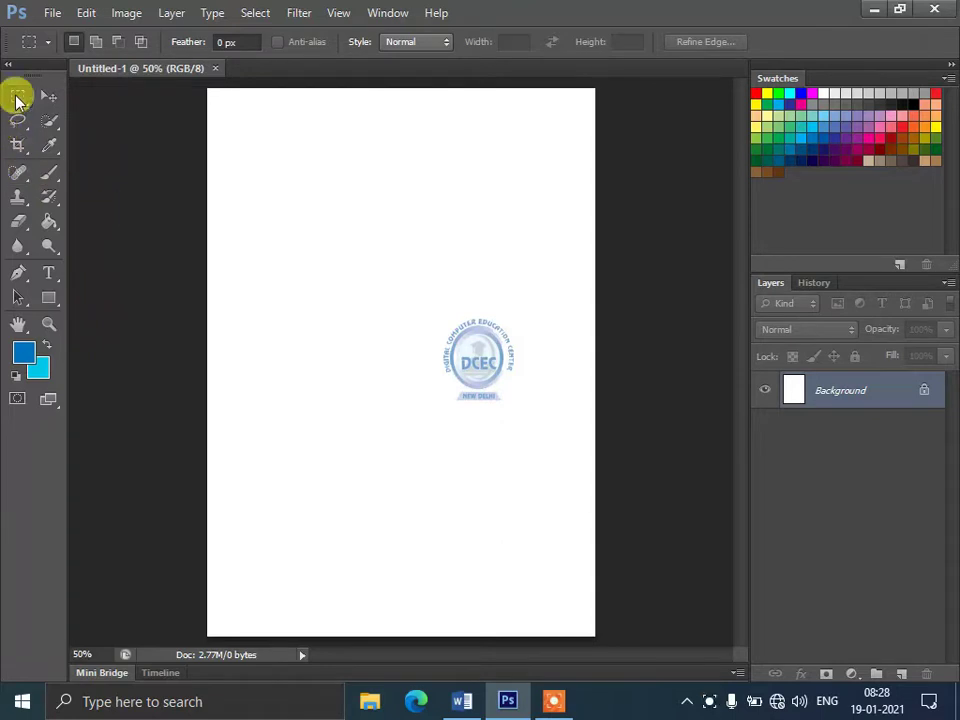
pyautogui.moveTo(295, 170); pyautogui.dragTo(405, 294)
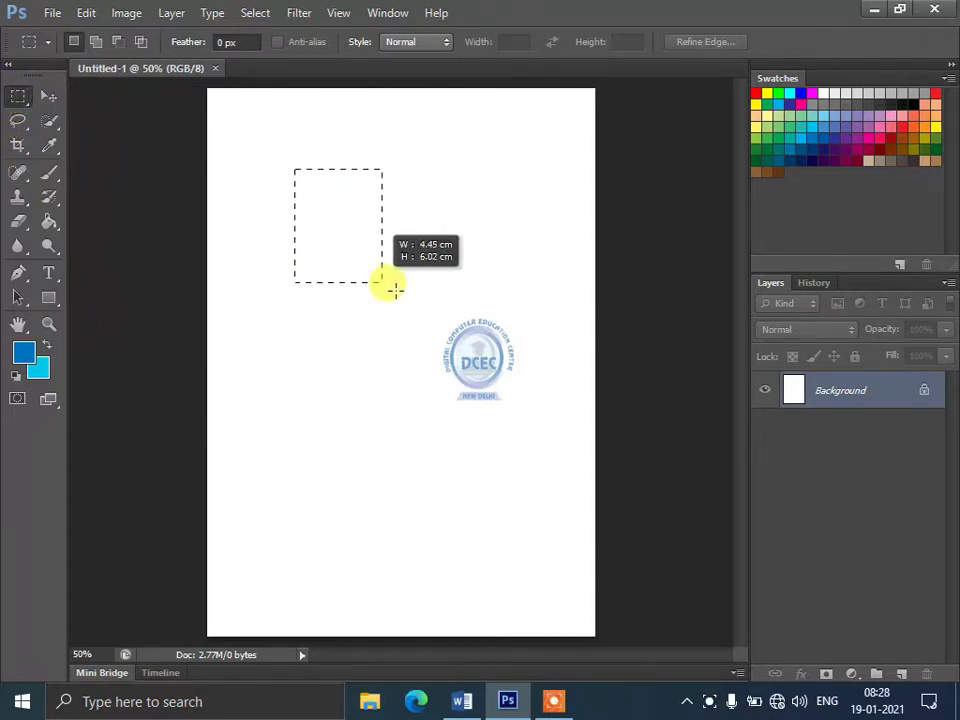
pyautogui.click(385, 377)
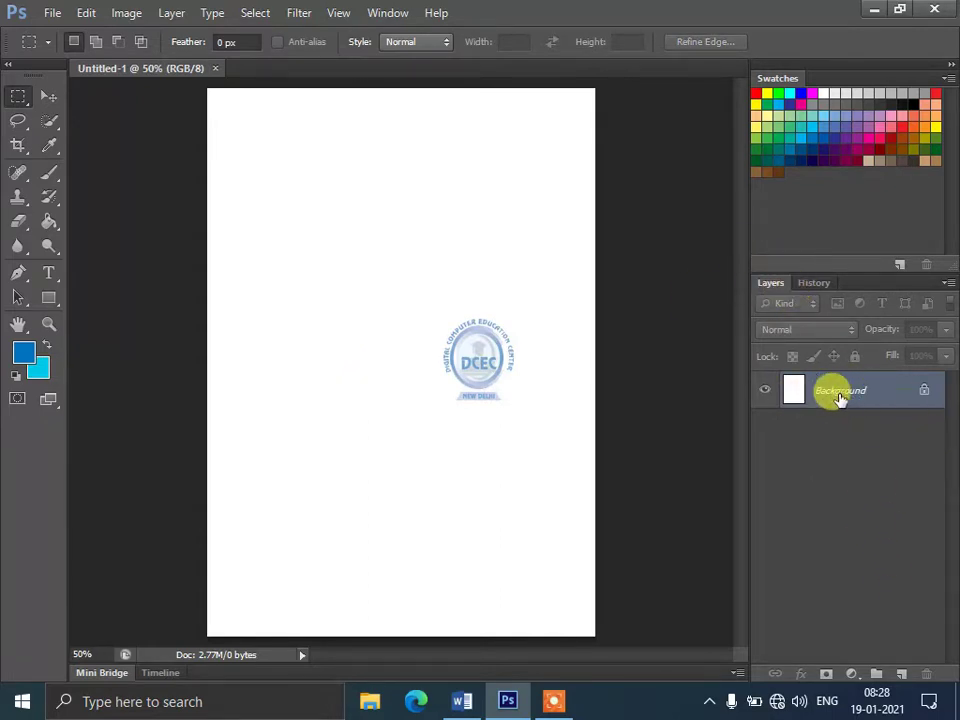
# - Add empty Layer 1 above Background and check it in the History panel
pyautogui.click(171, 13)
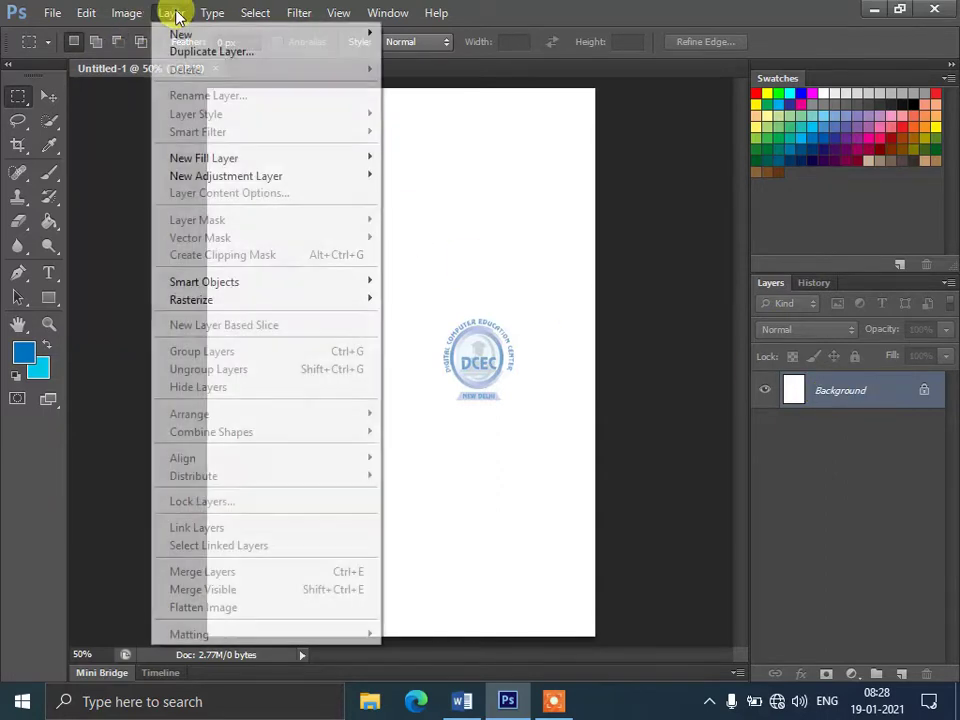
pyautogui.moveTo(181, 34)
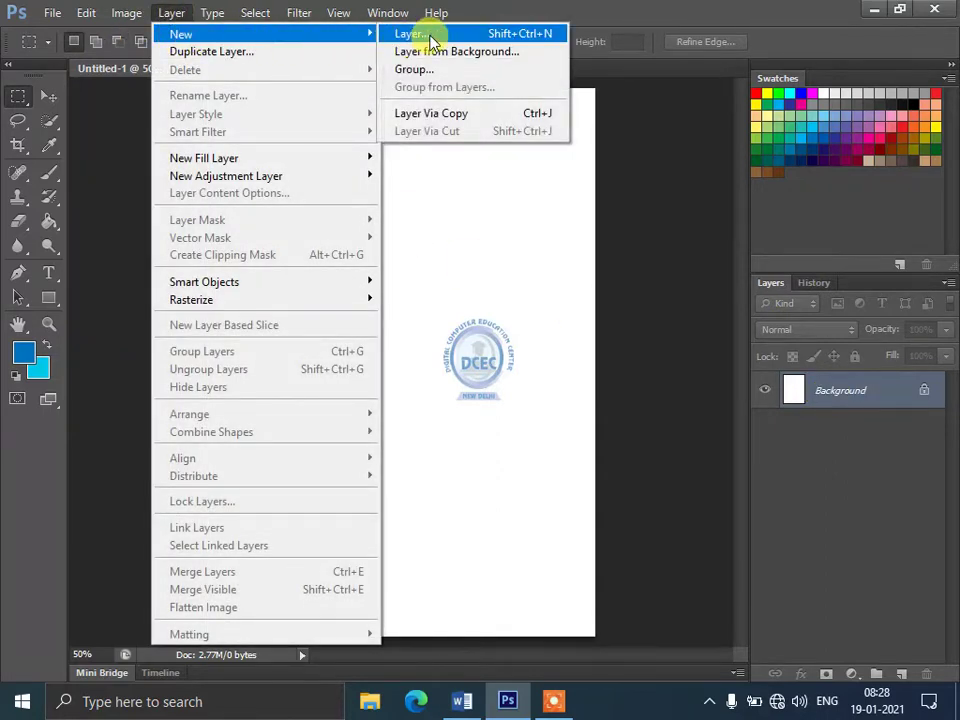
pyautogui.click(450, 222)
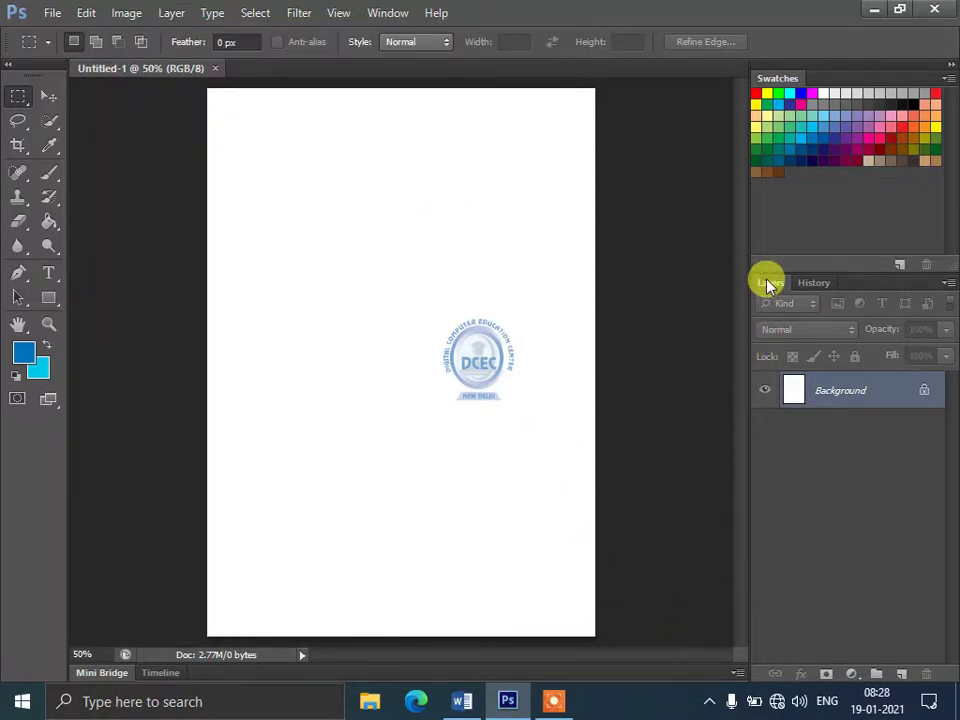
pyautogui.click(901, 674)
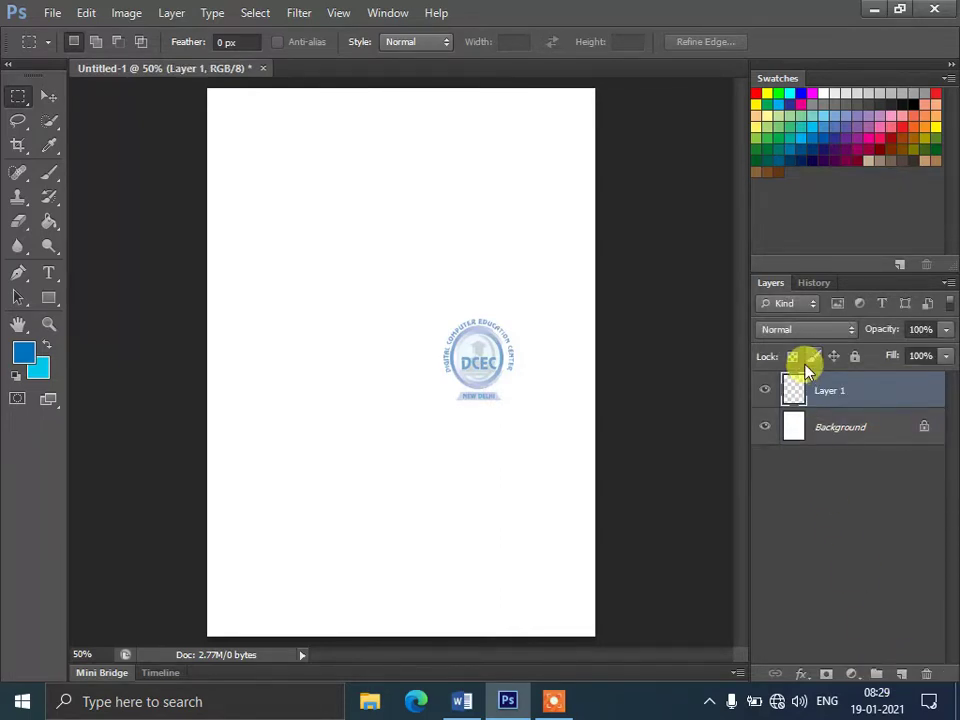
pyautogui.click(812, 284)
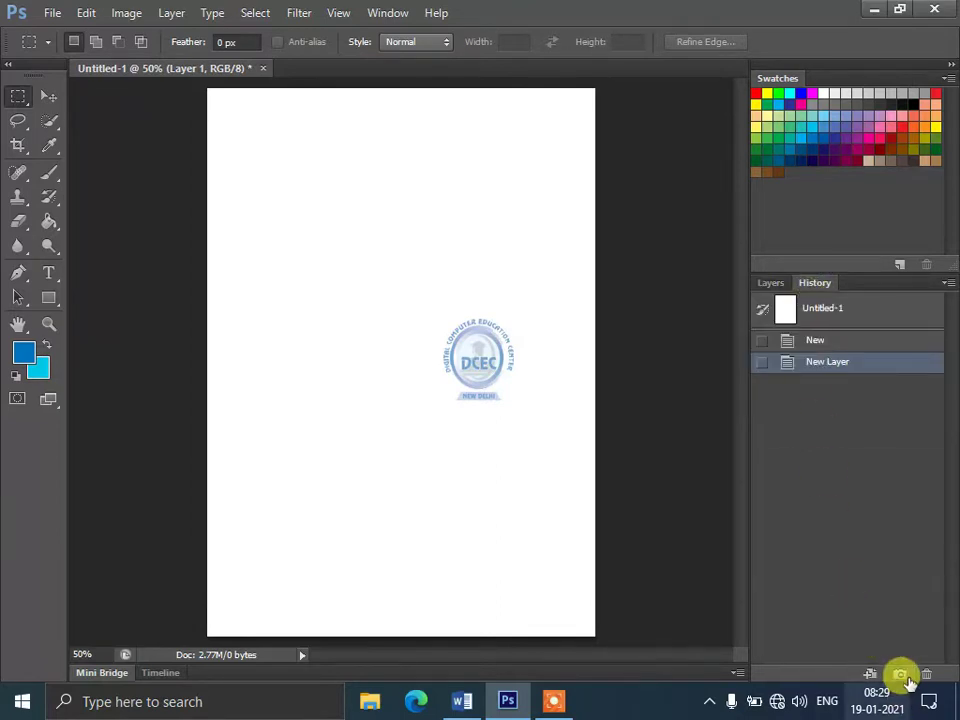
pyautogui.click(771, 283)
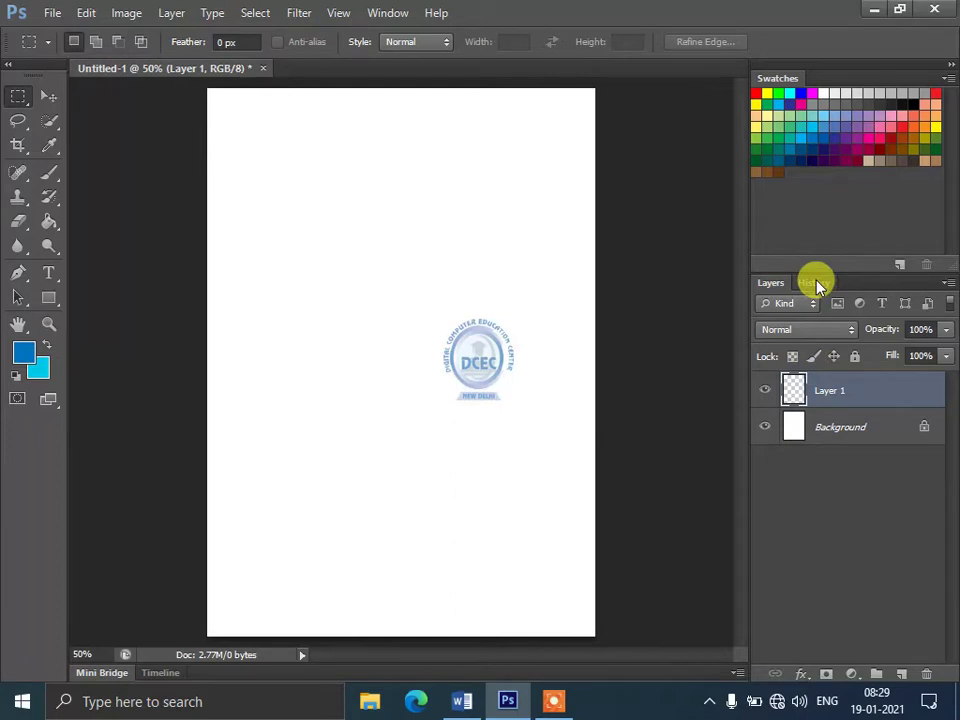
pyautogui.click(171, 13)
pyautogui.click(456, 265)
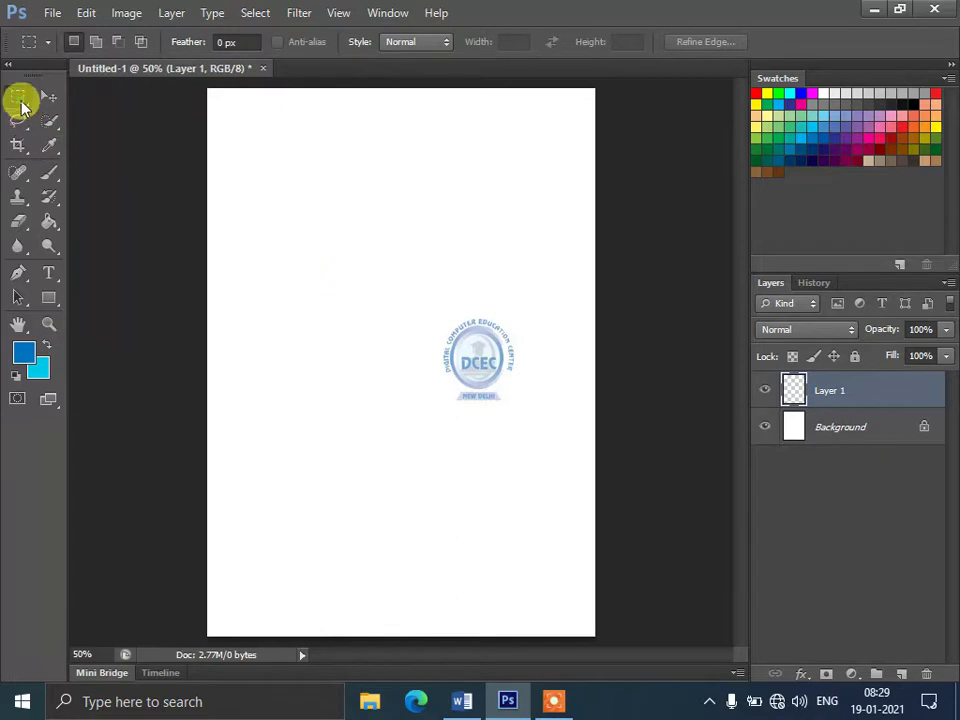
# - Marquee a rectangle near the top-left, Paint Bucket fill it teal, then deselect
pyautogui.rightClick(20, 100)
pyautogui.click(120, 95)
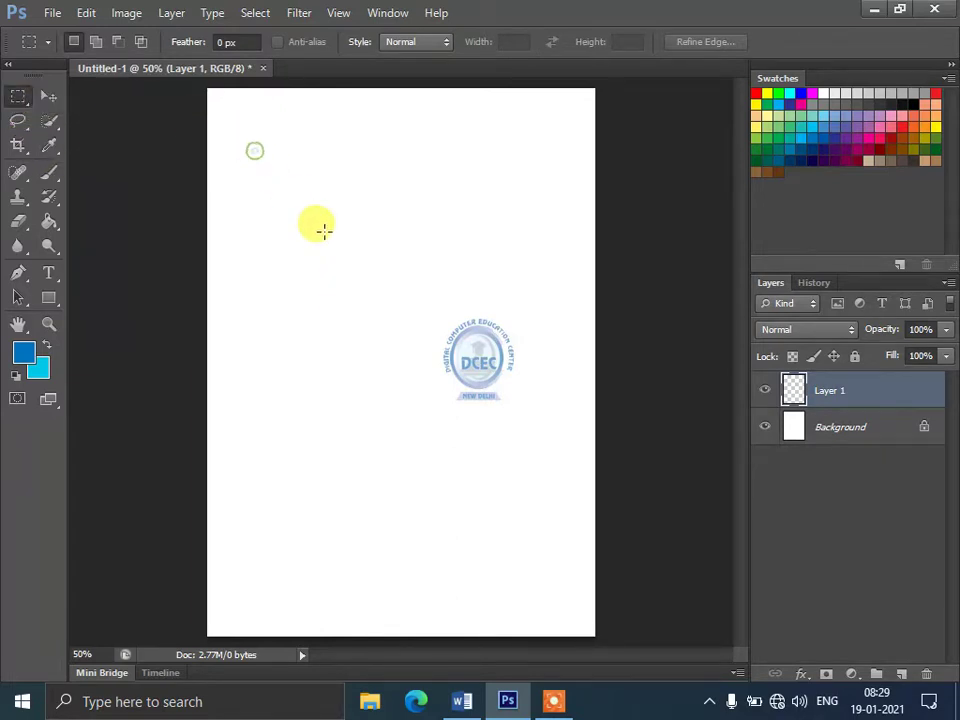
pyautogui.moveTo(255, 151); pyautogui.dragTo(325, 232)
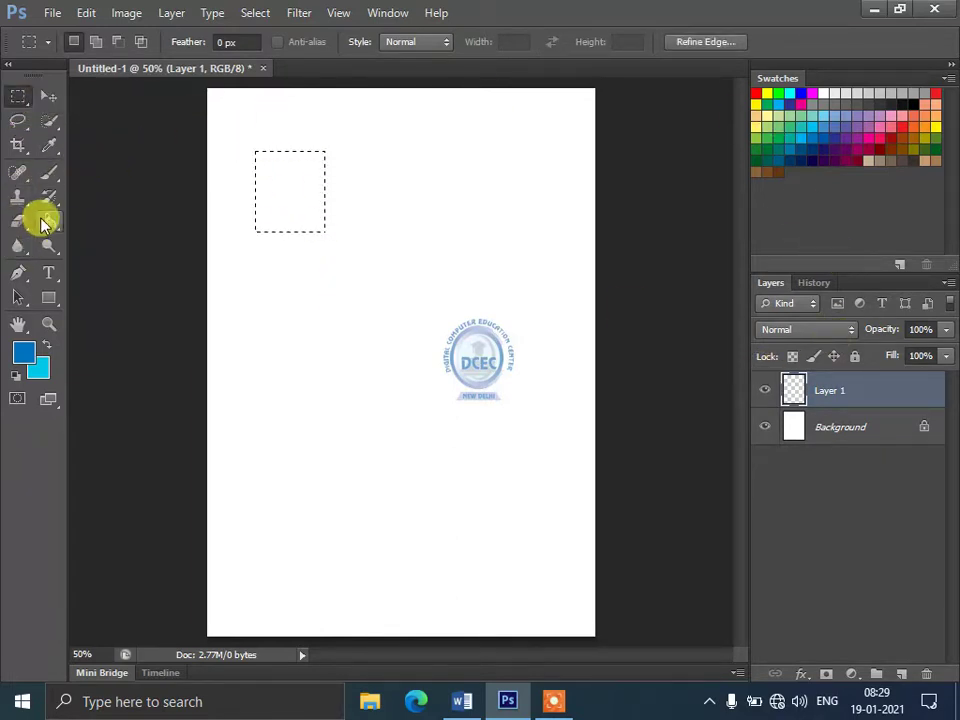
pyautogui.click(48, 221)
pyautogui.click(792, 127)
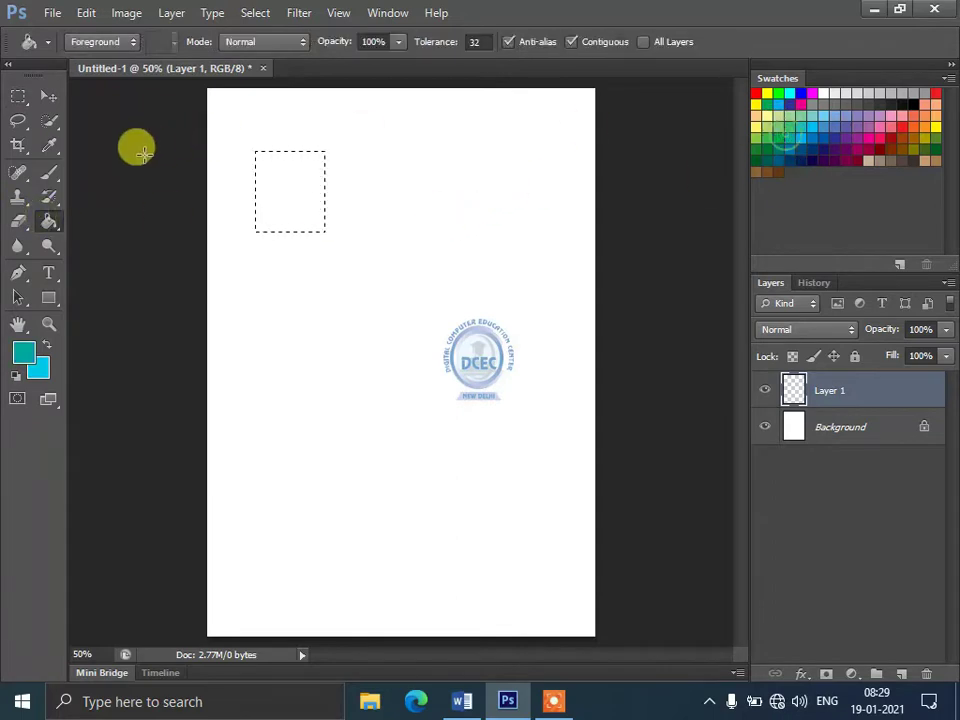
pyautogui.click(296, 176)
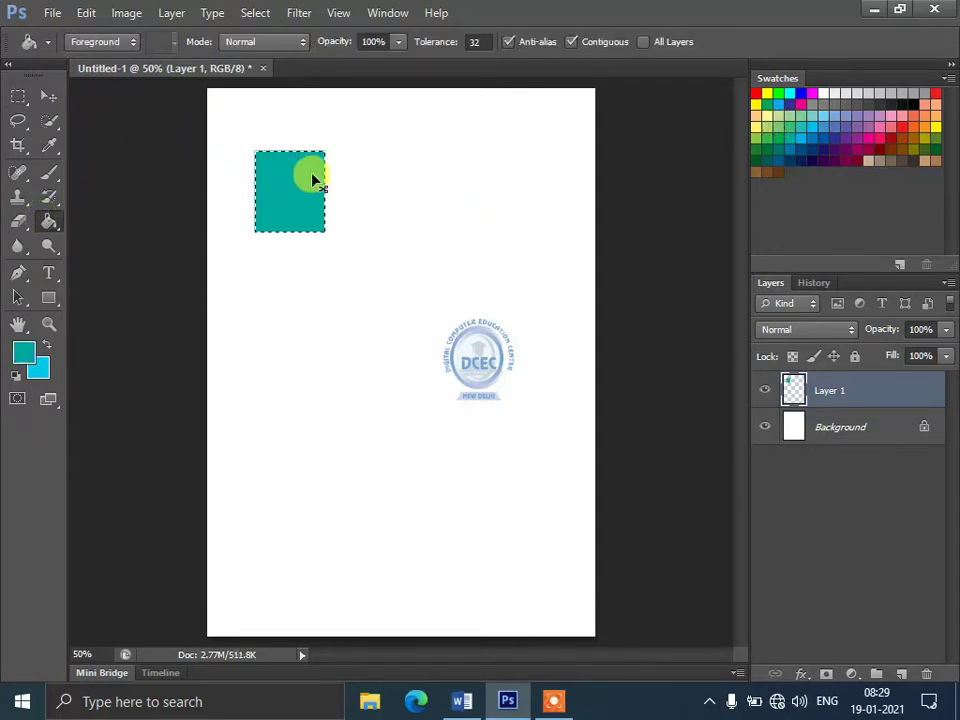
pyautogui.hotkey('ctrl', 'd')
# - Fill an elliptical selection near the page centre with teal, then nudge the shapes down-right
pyautogui.click(20, 97)
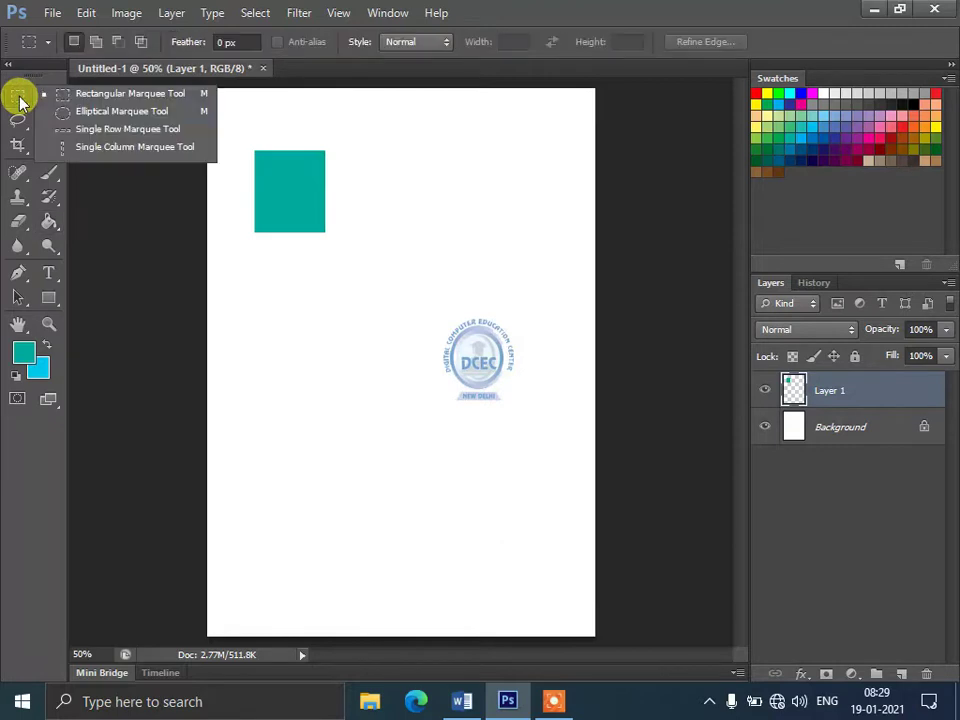
pyautogui.click(100, 111)
pyautogui.moveTo(348, 296); pyautogui.dragTo(480, 405)
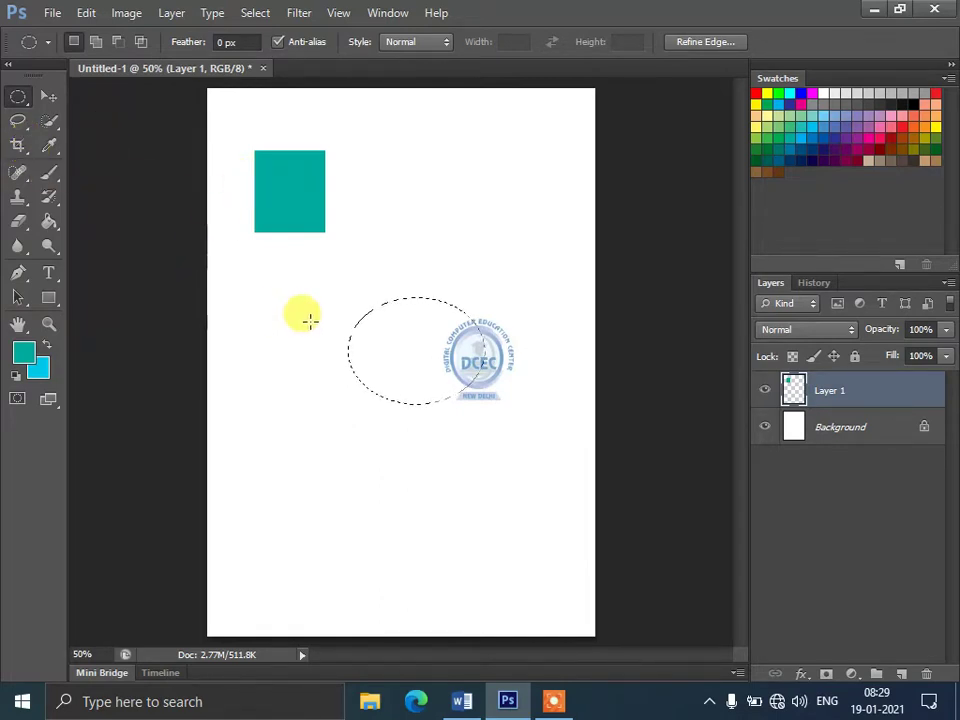
pyautogui.click(49, 221)
pyautogui.click(437, 357)
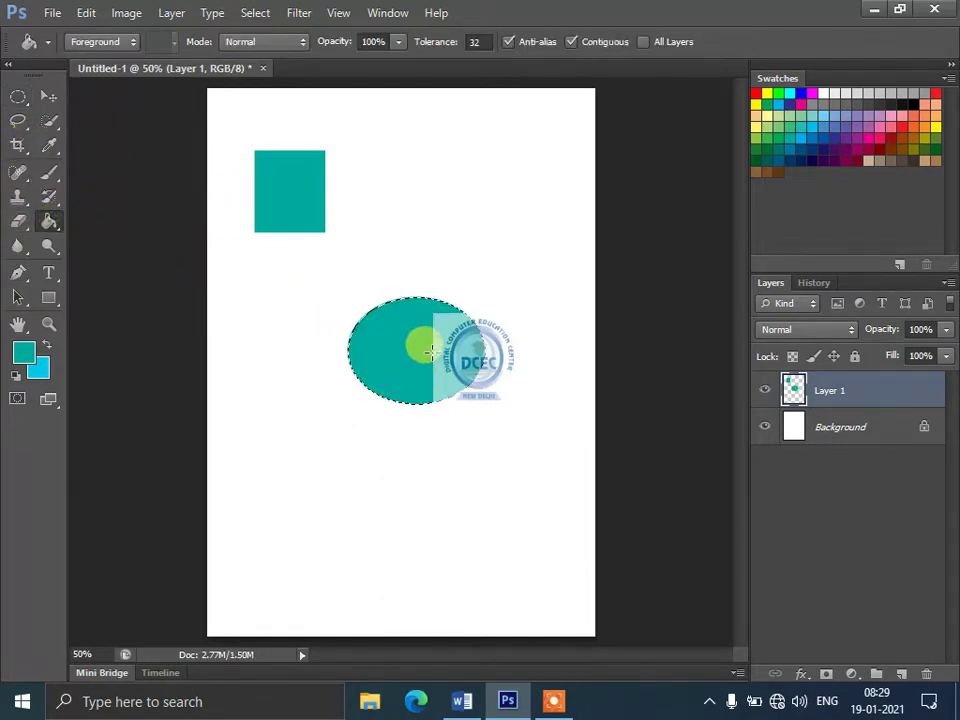
pyautogui.hotkey('ctrl', 'd')
pyautogui.click(49, 96)
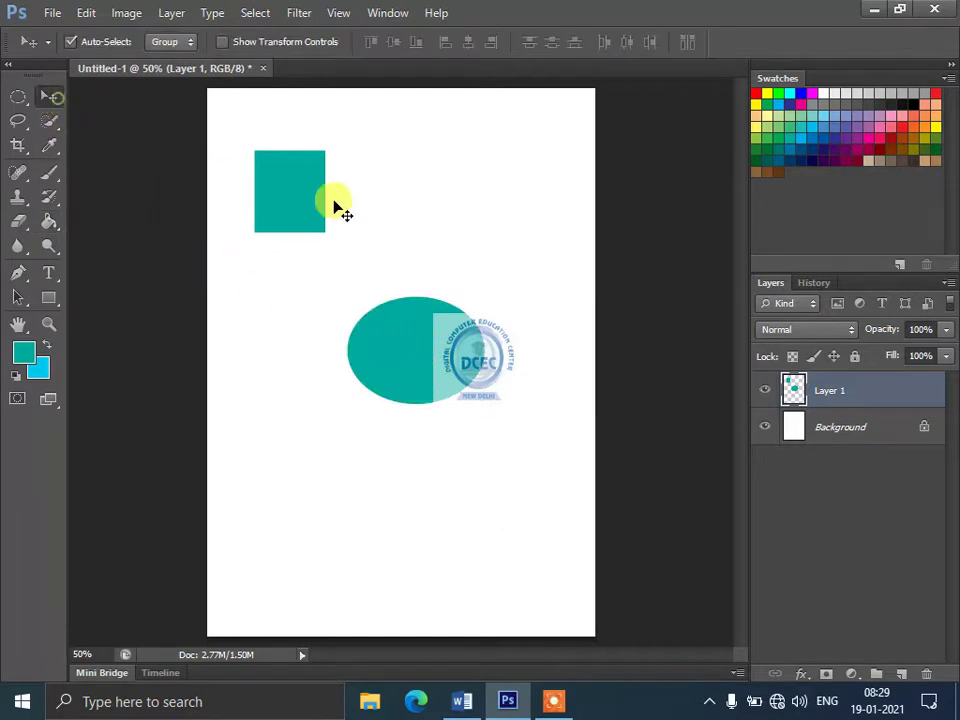
pyautogui.moveTo(305, 193); pyautogui.dragTo(313, 202)
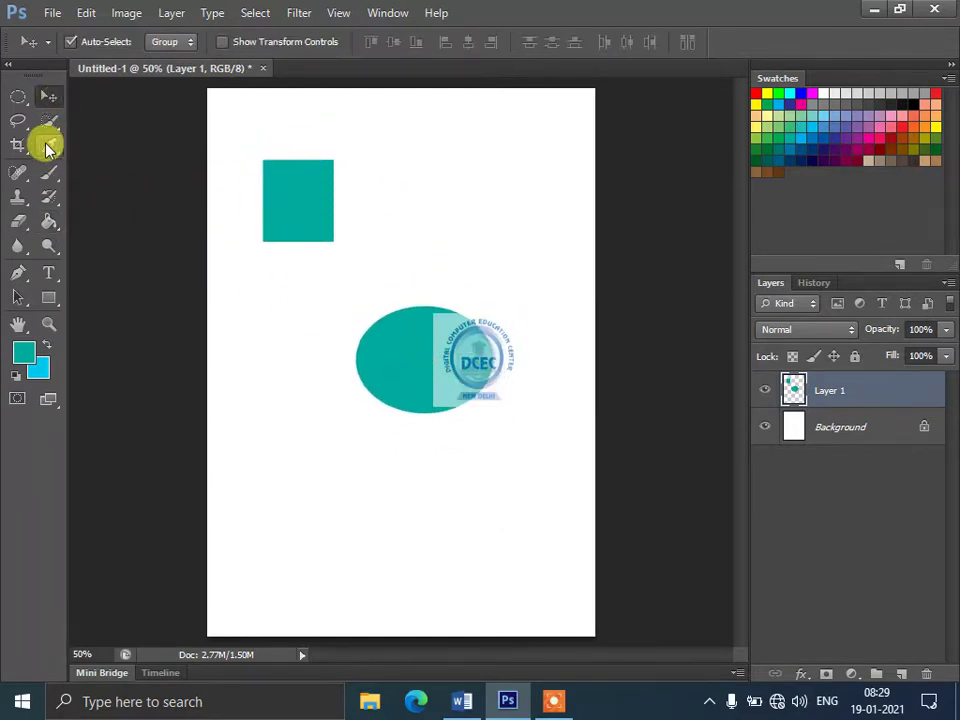
# - Cut a small oval from the ellipse's left part onto new Layer 2 with Layer Via Cut
pyautogui.click(15, 99)
pyautogui.moveTo(349, 282); pyautogui.dragTo(495, 431)
pyautogui.click(418, 410)
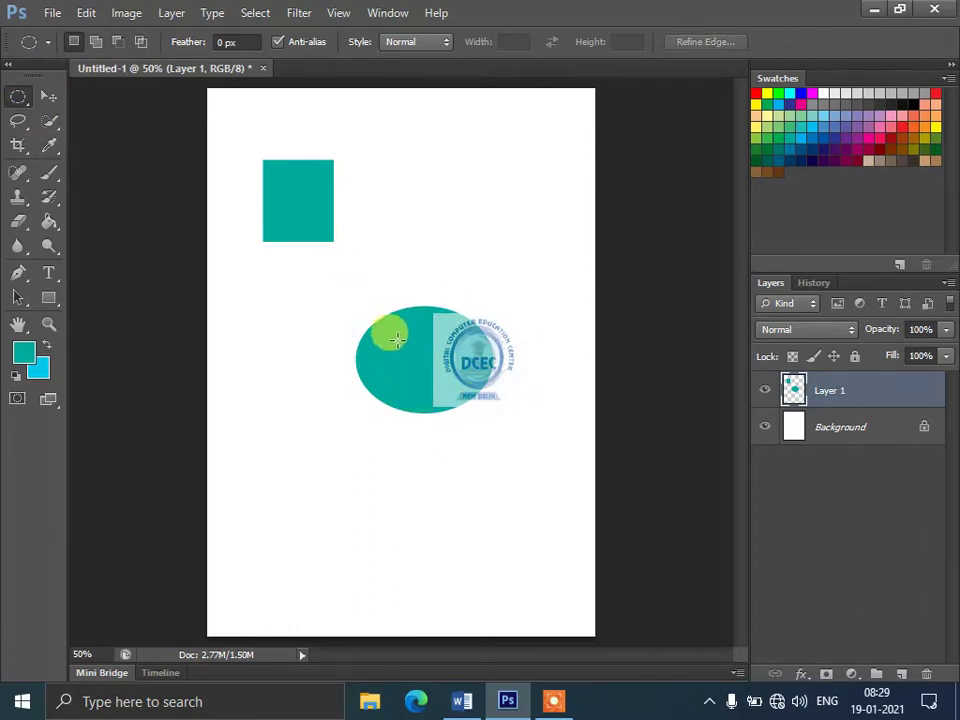
pyautogui.moveTo(393, 334); pyautogui.dragTo(437, 380)
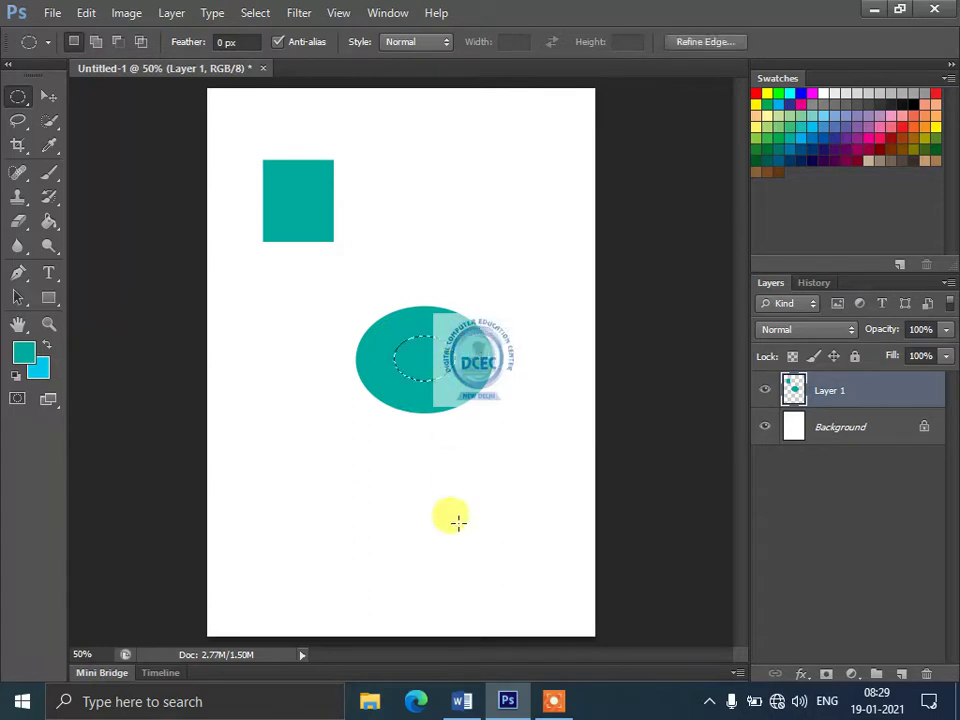
pyautogui.press('Delete')
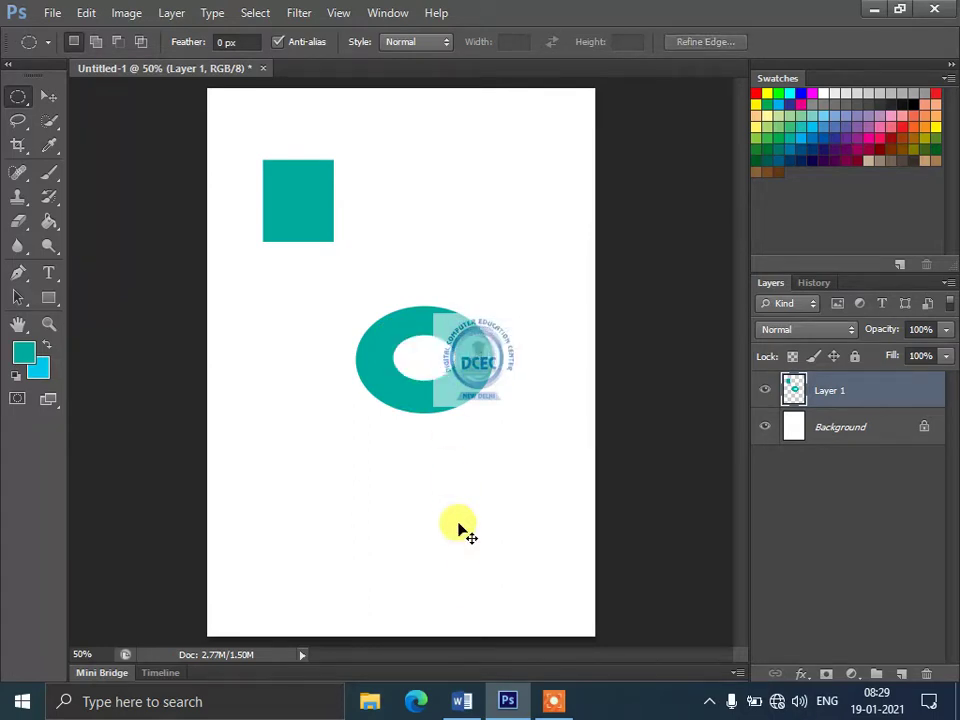
pyautogui.hotkey('ctrl', 'shift', 'alt', 'n')
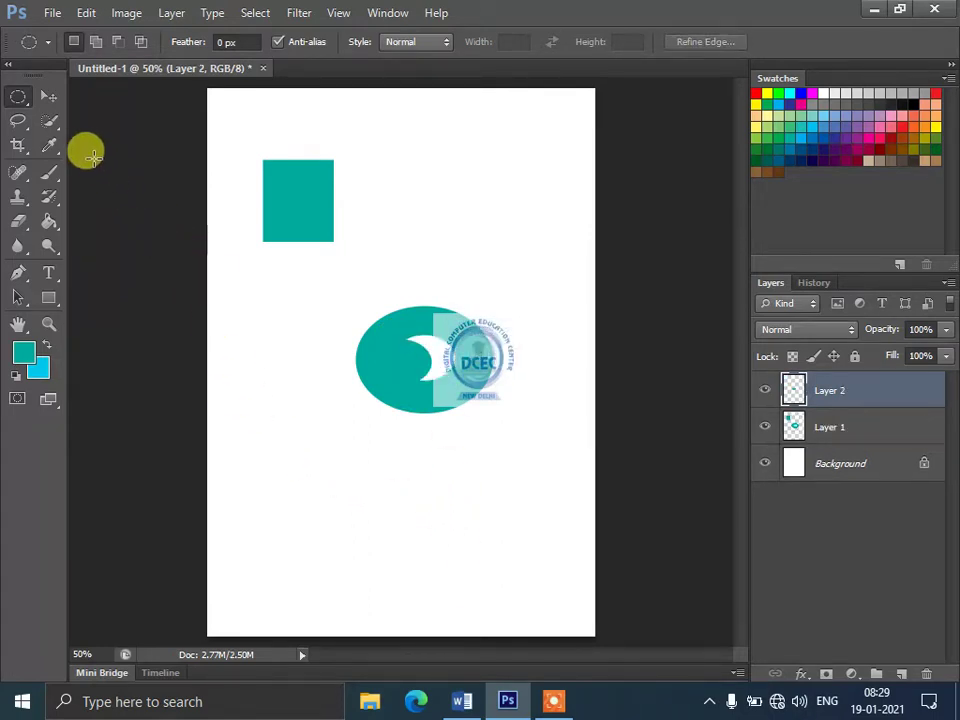
# - Move the small oval below the ring, then cut and paste the ring as Layer 3
pyautogui.click(50, 100)
pyautogui.moveTo(401, 364)
pyautogui.mouseDown()
pyautogui.moveTo(336, 450)
pyautogui.moveTo(294, 482)
pyautogui.mouseUp()
pyautogui.moveTo(429, 399); pyautogui.dragTo(446, 398)
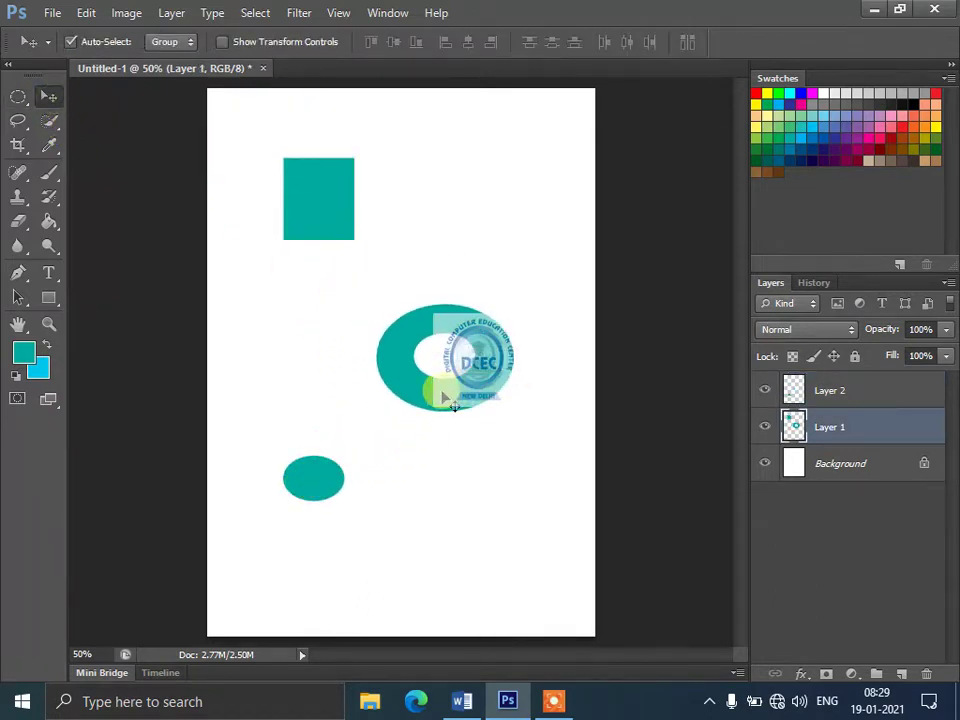
pyautogui.click(18, 96)
pyautogui.moveTo(352, 276)
pyautogui.mouseDown()
pyautogui.moveTo(390, 321)
pyautogui.moveTo(540, 420)
pyautogui.mouseUp()
pyautogui.hotkey('ctrl', 'x')
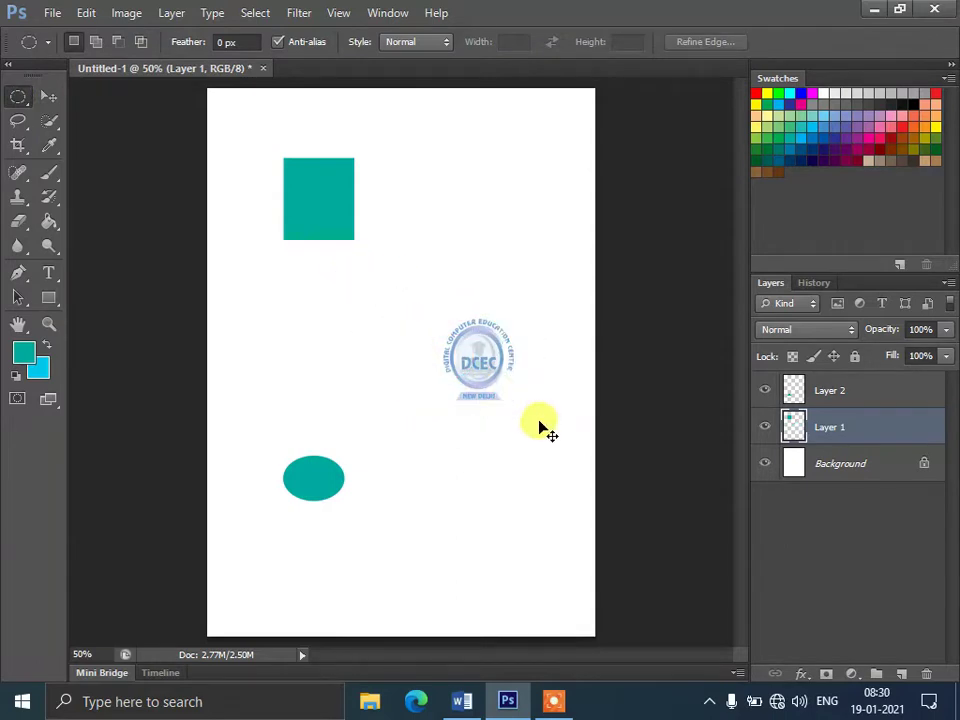
pyautogui.hotkey('ctrl', 'v')
# - Reposition the ring above the logo, the square slightly lower, and the small circle below the ring
pyautogui.click(49, 96)
pyautogui.moveTo(396, 366); pyautogui.dragTo(401, 279)
pyautogui.moveTo(300, 221); pyautogui.dragTo(310, 245)
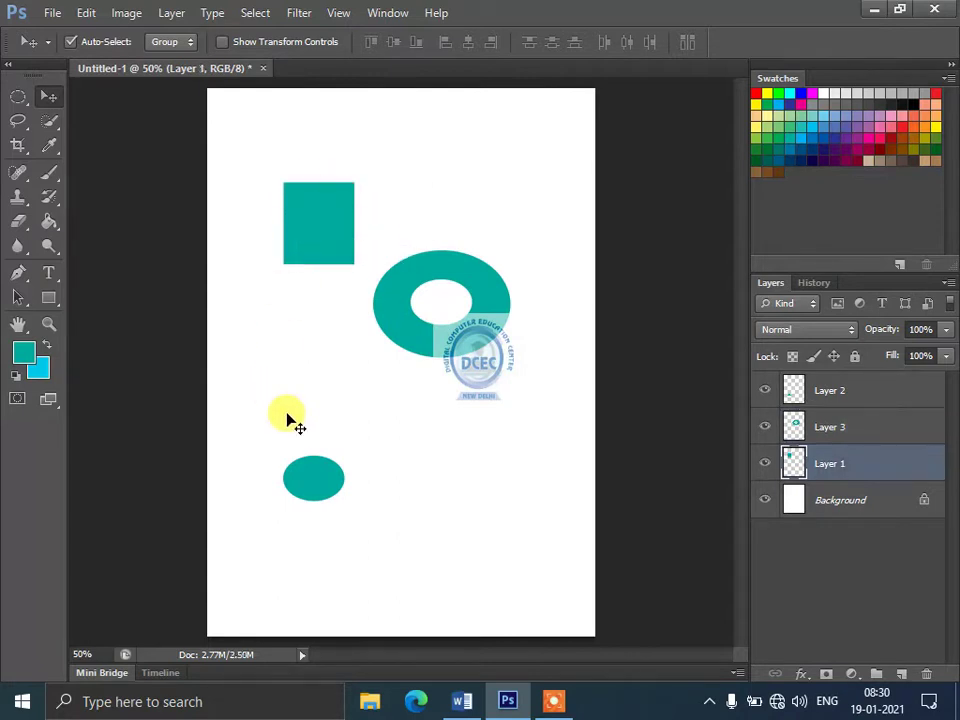
pyautogui.moveTo(313, 497); pyautogui.dragTo(430, 365)
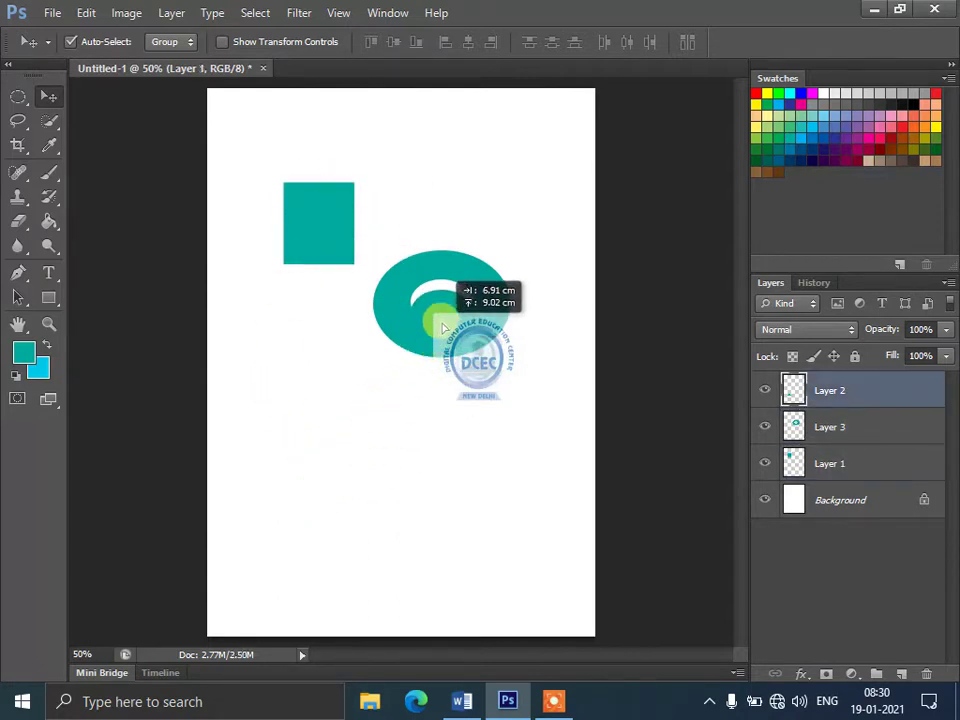
pyautogui.moveTo(432, 410); pyautogui.dragTo(418, 454)
pyautogui.click(443, 352)
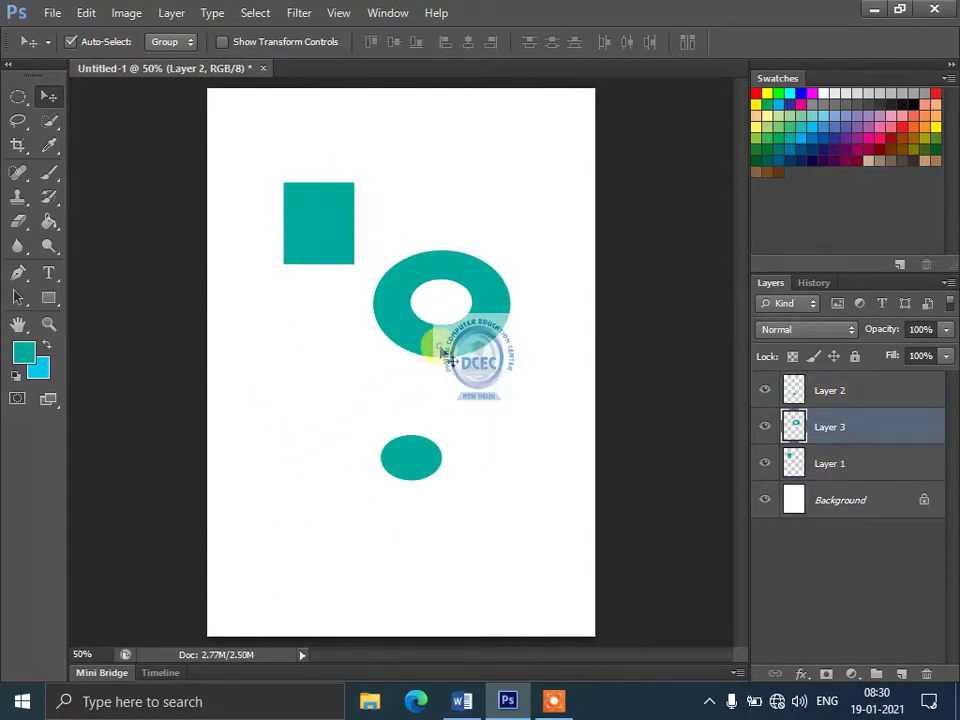
pyautogui.moveTo(447, 357)
pyautogui.mouseDown()
pyautogui.moveTo(406, 502)
pyautogui.moveTo(421, 500)
pyautogui.moveTo(326, 274)
pyautogui.moveTo(407, 403)
pyautogui.moveTo(416, 516)
pyautogui.moveTo(377, 493)
pyautogui.moveTo(450, 455)
pyautogui.moveTo(424, 495)
pyautogui.moveTo(354, 446)
pyautogui.moveTo(364, 276)
pyautogui.moveTo(326, 268)
pyautogui.moveTo(429, 368)
pyautogui.moveTo(454, 294)
pyautogui.moveTo(442, 310)
pyautogui.moveTo(462, 319)
pyautogui.mouseUp()
# - Cut an oval hole inside the teal square on Layer 1
pyautogui.click(22, 96)
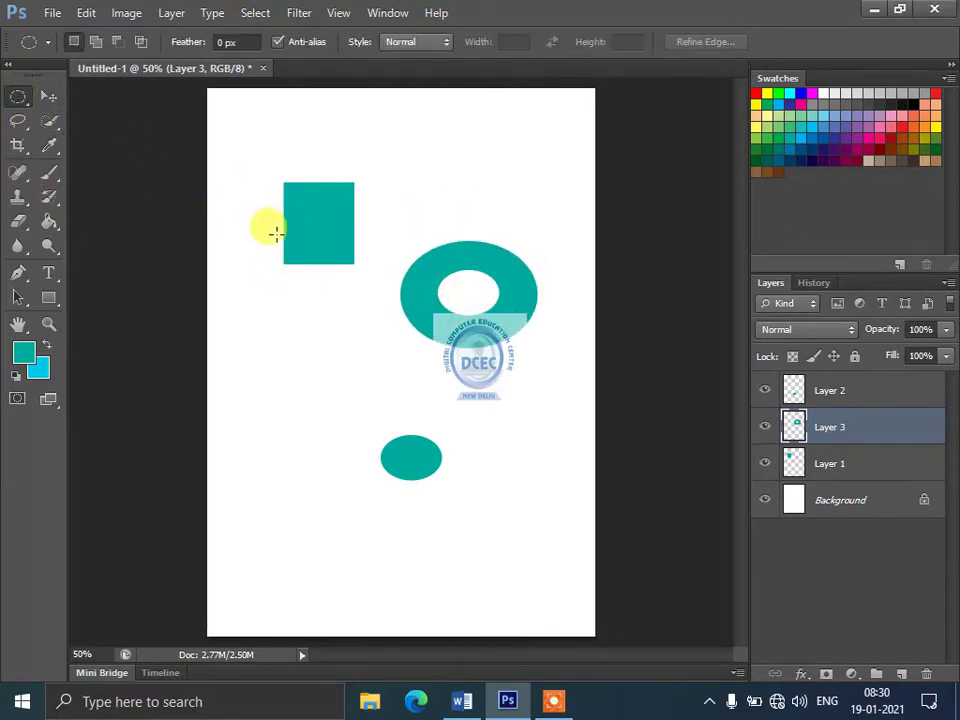
pyautogui.click(850, 463)
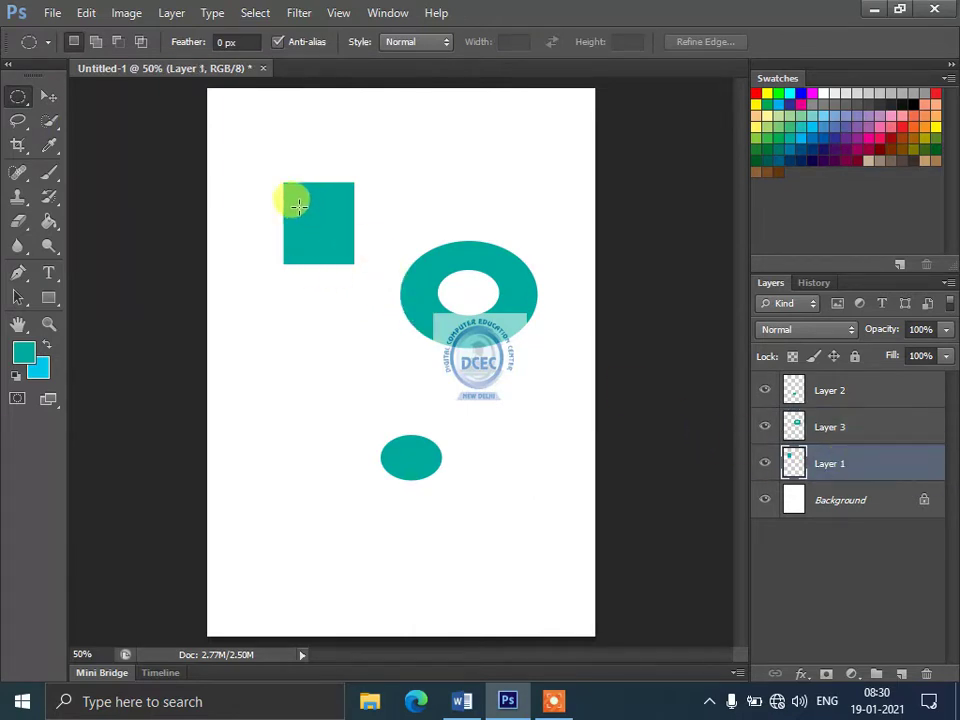
pyautogui.moveTo(298, 206); pyautogui.dragTo(331, 251)
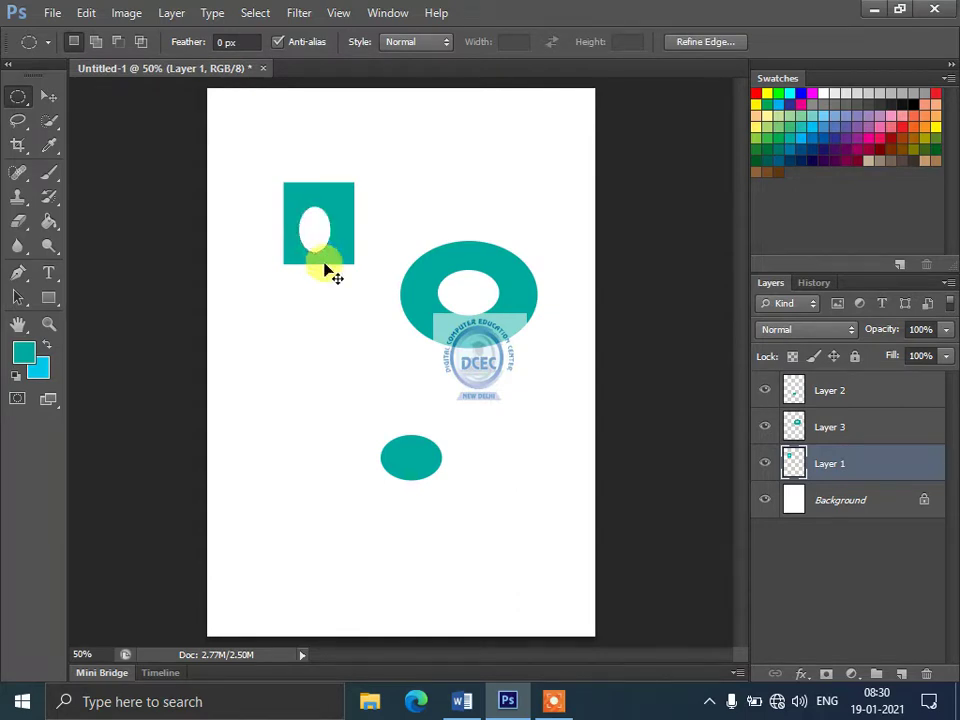
pyautogui.click(324, 264)
# - Drag the holed square over the ring and back to the upper left
pyautogui.click(48, 96)
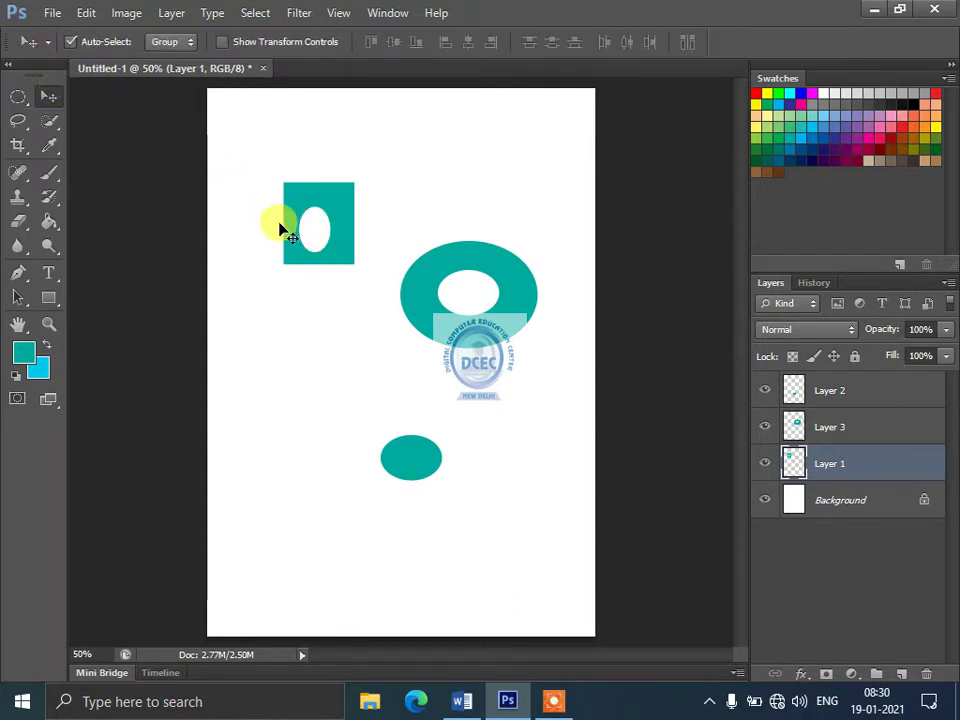
pyautogui.moveTo(341, 250); pyautogui.dragTo(428, 380)
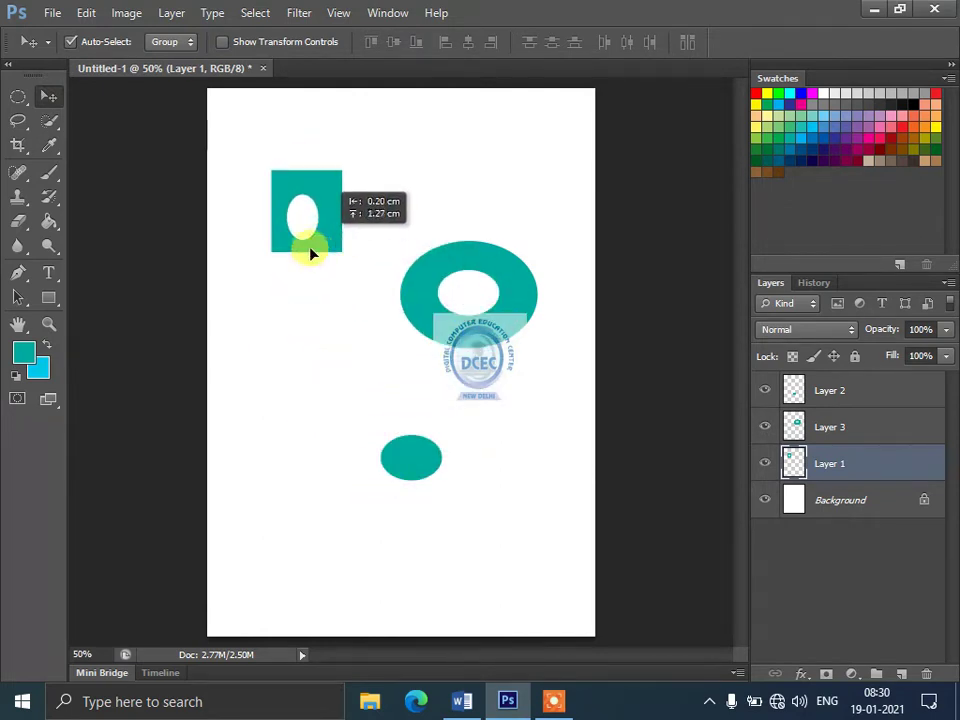
pyautogui.moveTo(428, 380); pyautogui.dragTo(313, 224)
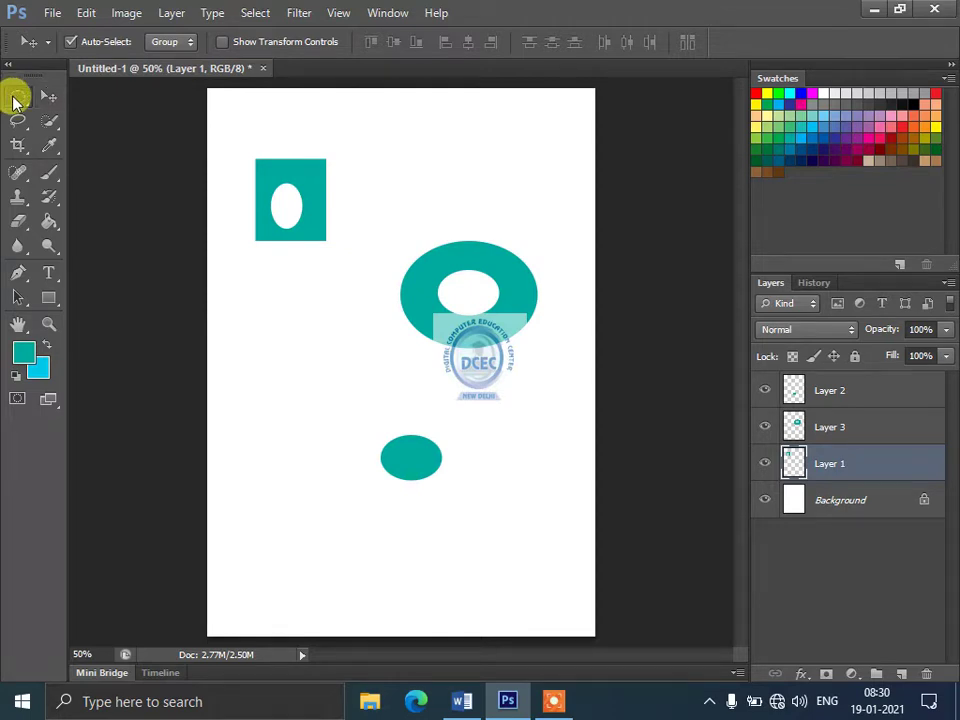
pyautogui.moveTo(15, 100); pyautogui.dragTo(80, 117)
# - Delete the holed teal square from Layer 1 using a rectangular selection, then deselect
pyautogui.click(82, 95)
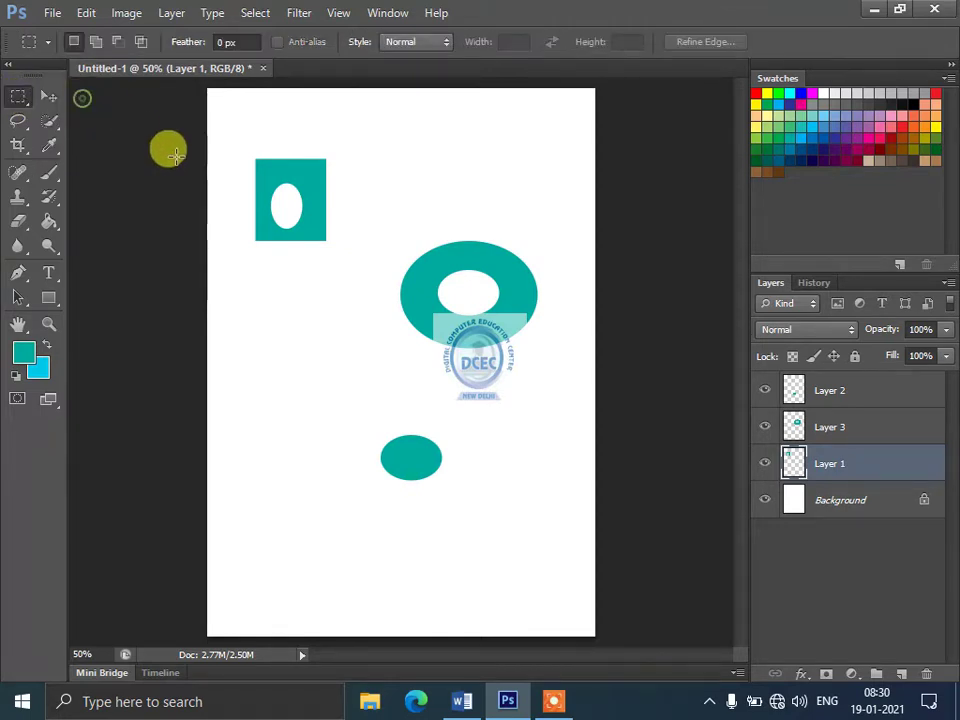
pyautogui.moveTo(240, 126)
pyautogui.mouseDown()
pyautogui.moveTo(322, 236)
pyautogui.moveTo(339, 278)
pyautogui.mouseUp()
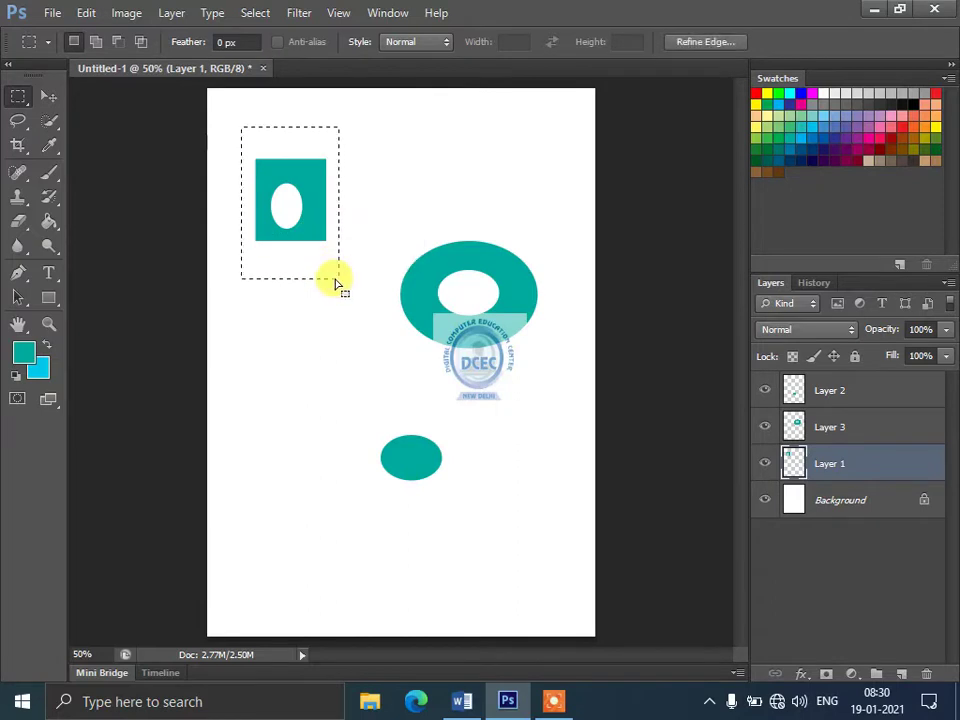
pyautogui.click(49, 96)
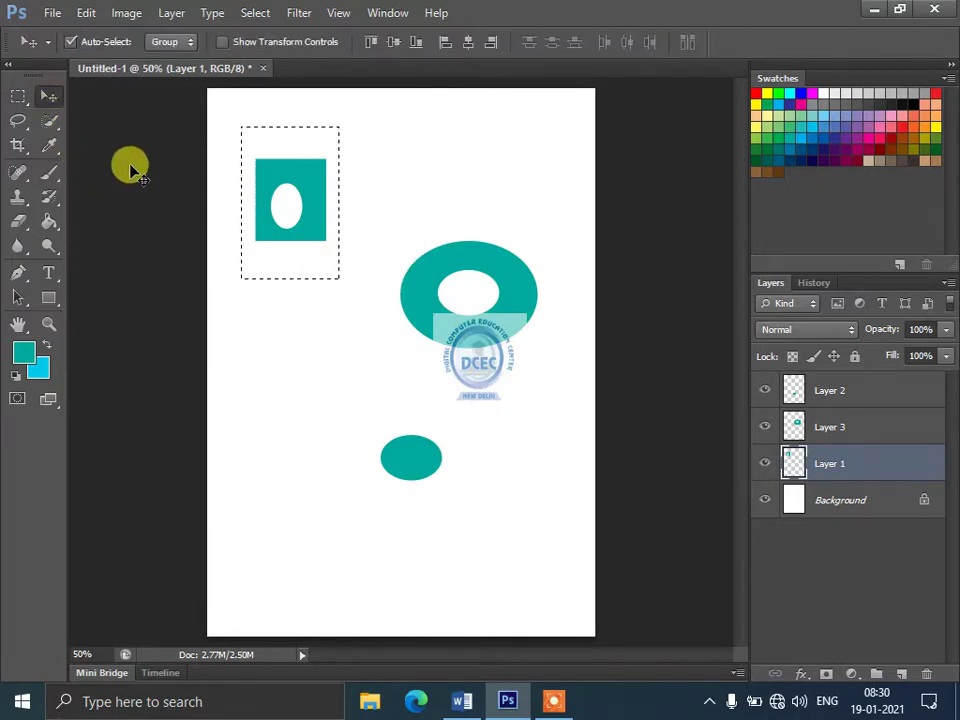
pyautogui.press('Delete')
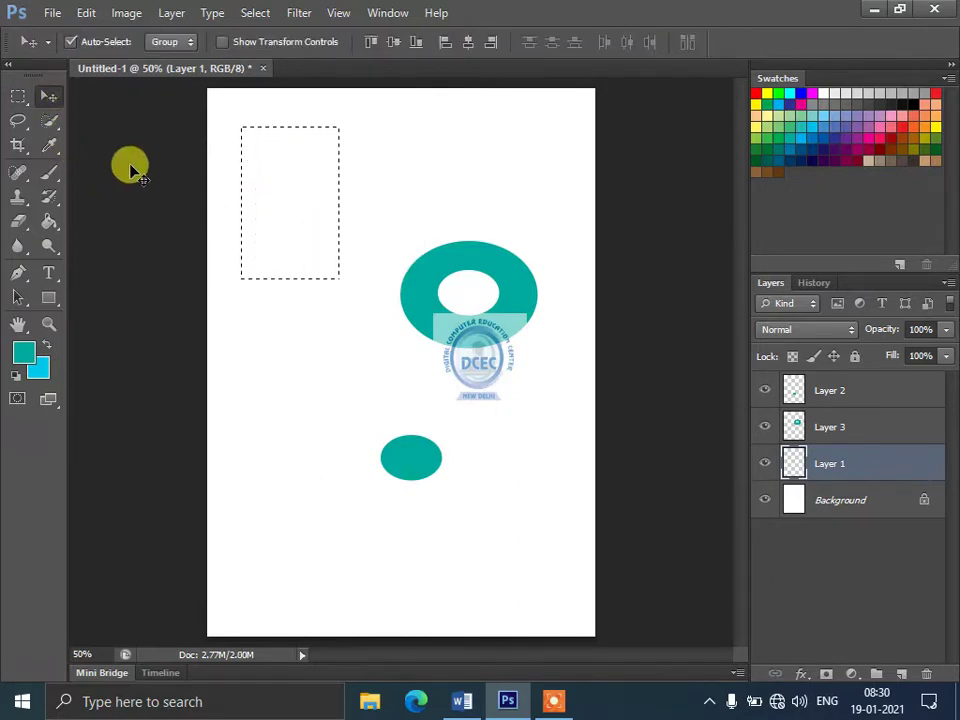
pyautogui.hotkey('ctrl', 'd')
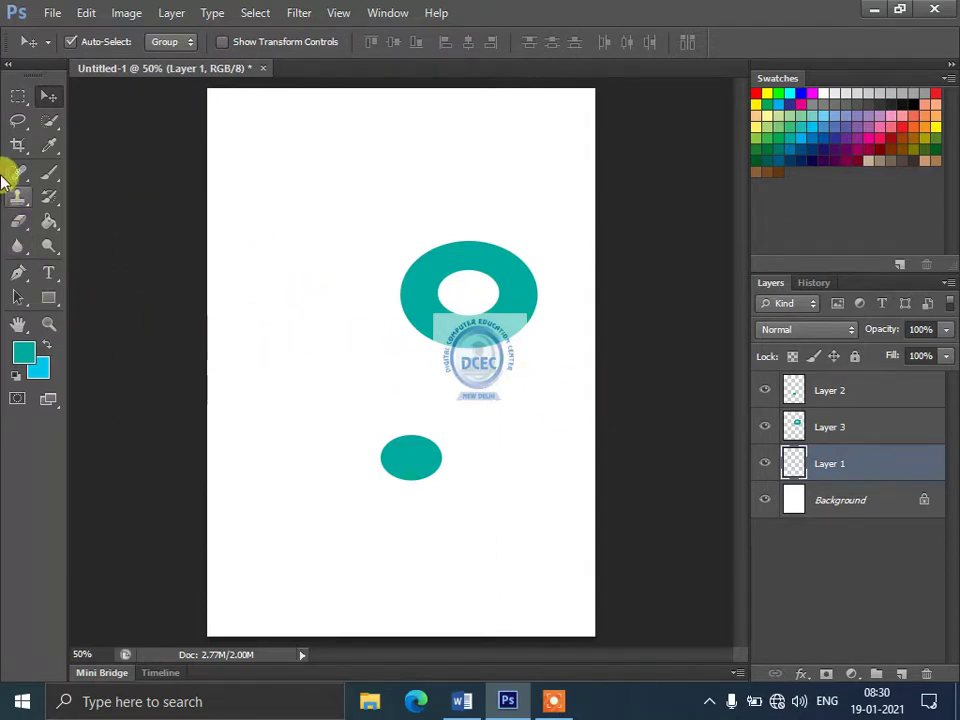
# - Show the Lasso, Polygonal Lasso and Magnetic Lasso flyout, clearing the current selection along the way
pyautogui.click(17, 124)
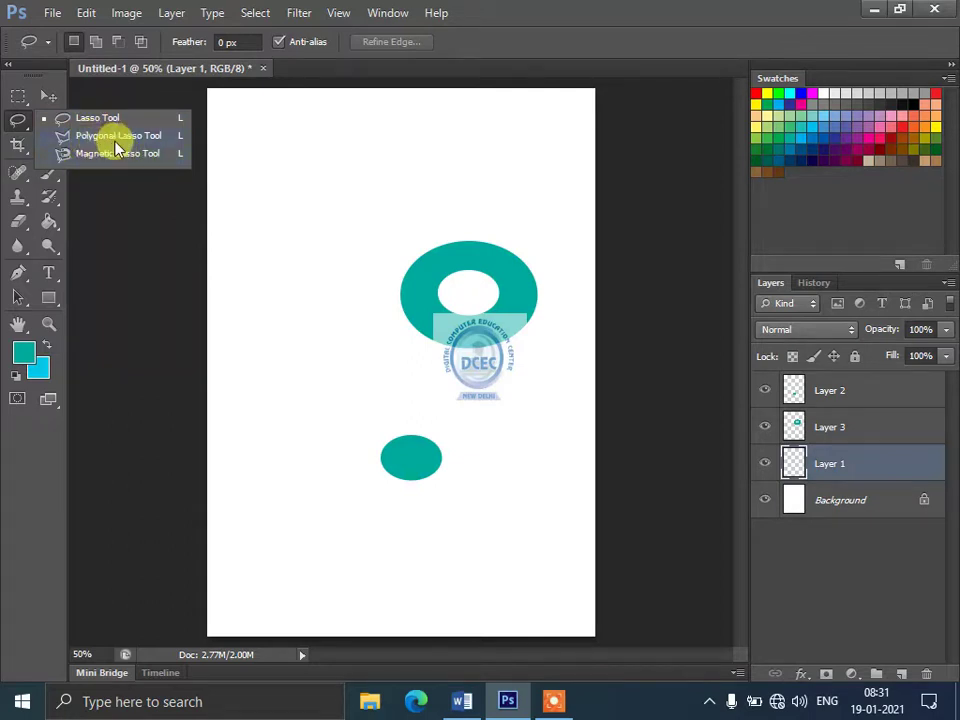
pyautogui.click(93, 233)
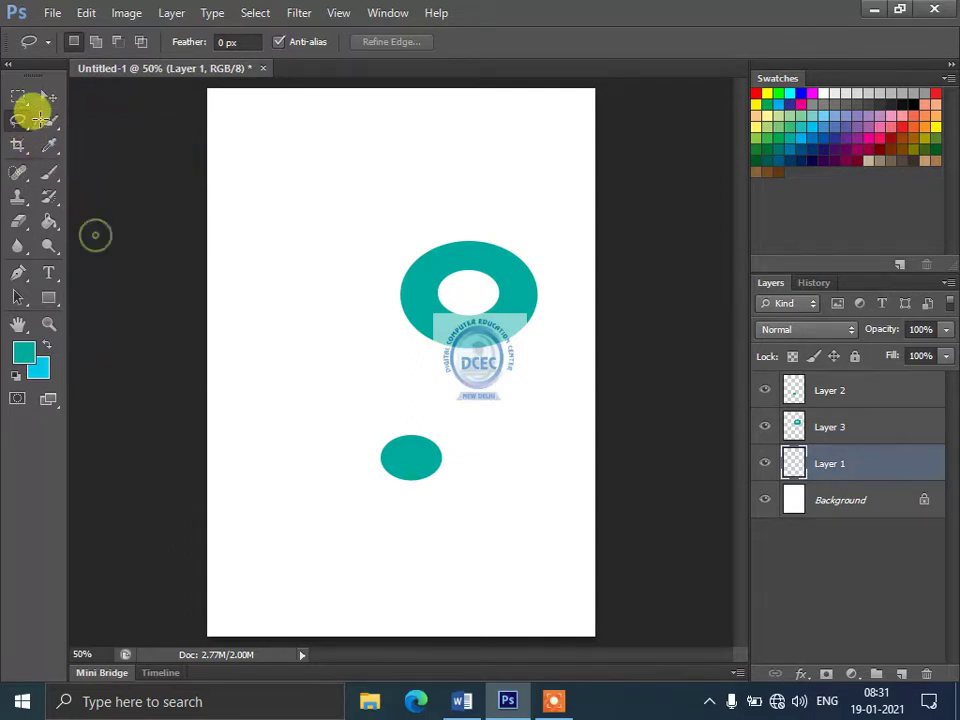
pyautogui.click(48, 95)
pyautogui.click(20, 120)
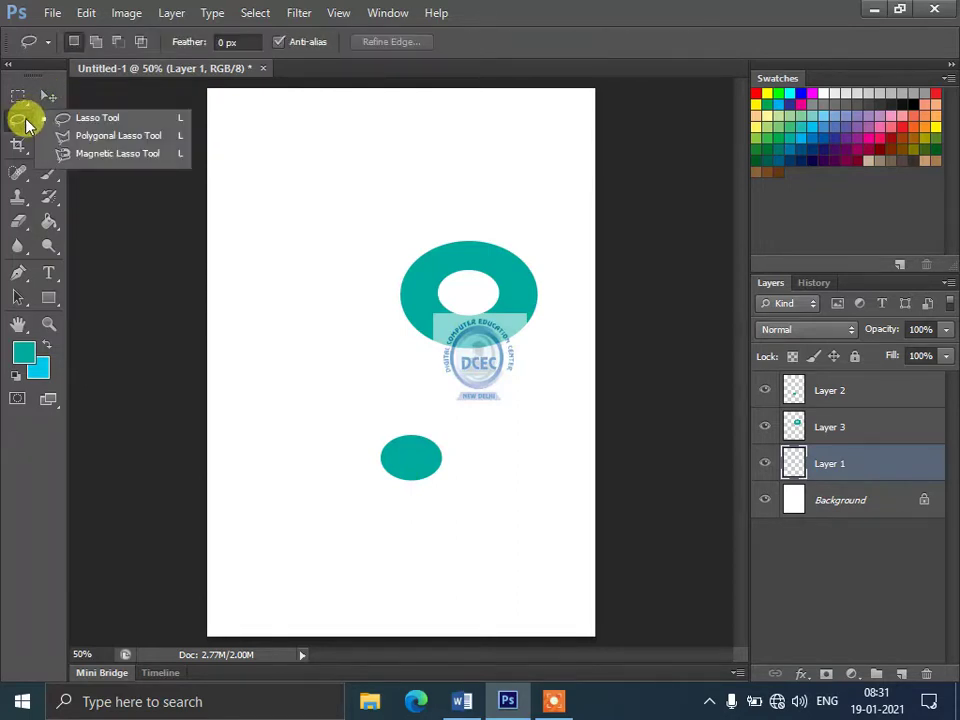
pyautogui.click(18, 96)
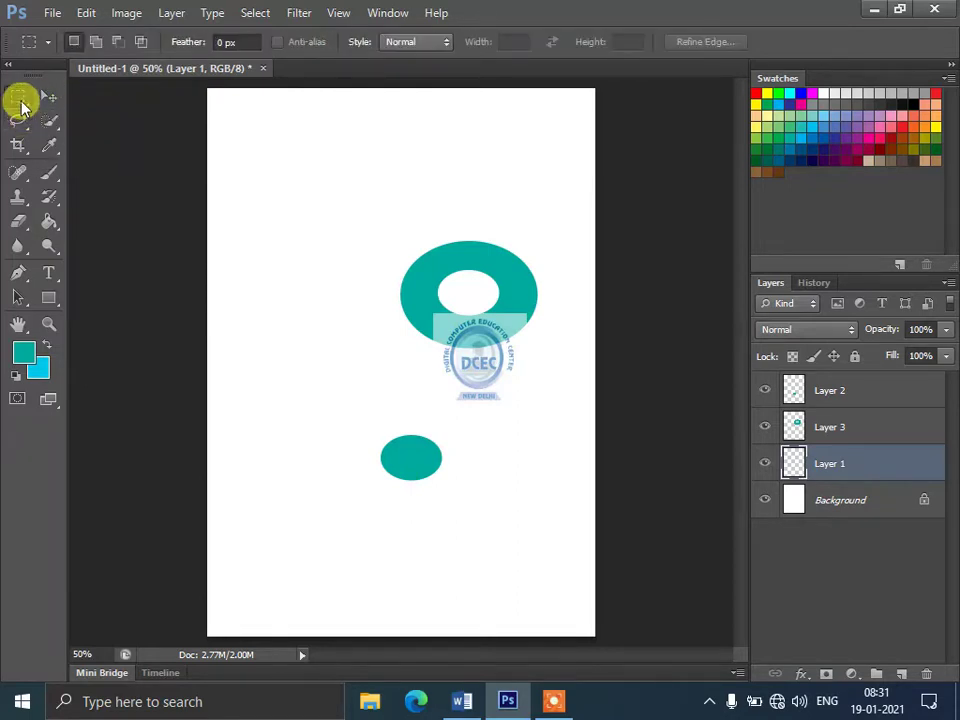
pyautogui.click(330, 278)
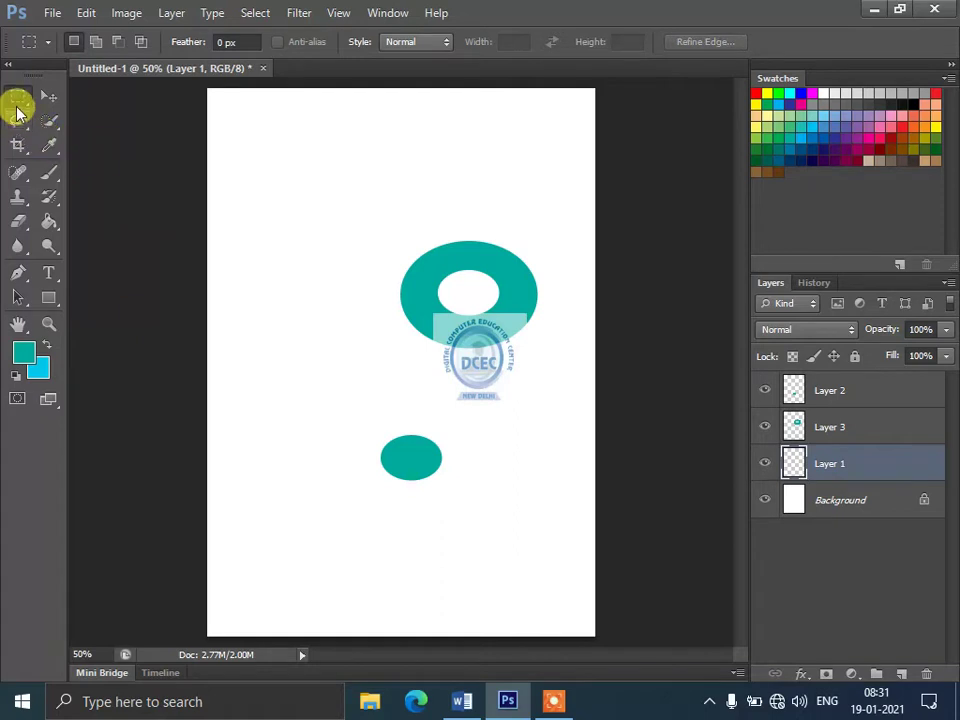
pyautogui.click(18, 120)
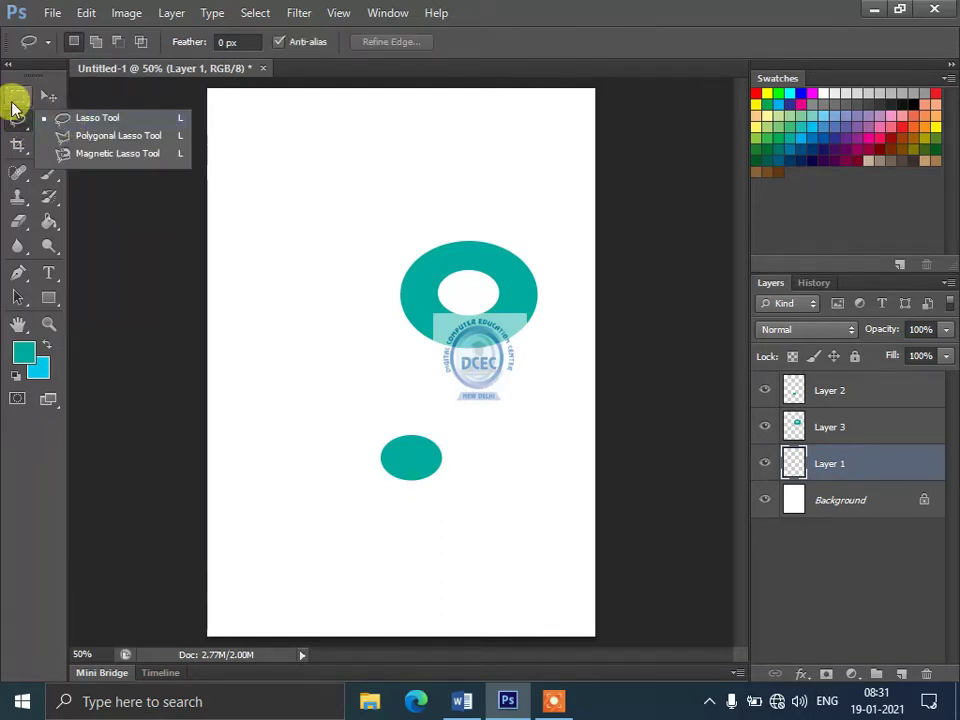
# - Try a freehand Lasso selection, clear it, and marquee a small rectangle at upper left
pyautogui.click(88, 119)
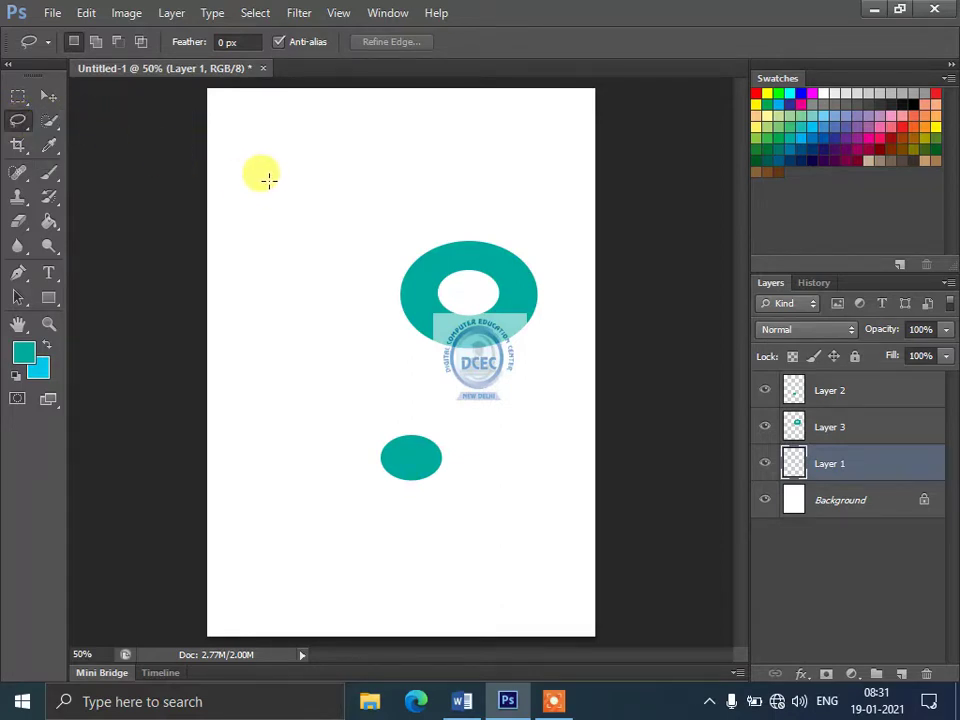
pyautogui.moveTo(268, 182)
pyautogui.mouseDown()
pyautogui.moveTo(368, 189)
pyautogui.moveTo(332, 137)
pyautogui.moveTo(281, 144)
pyautogui.moveTo(268, 182)
pyautogui.mouseUp()
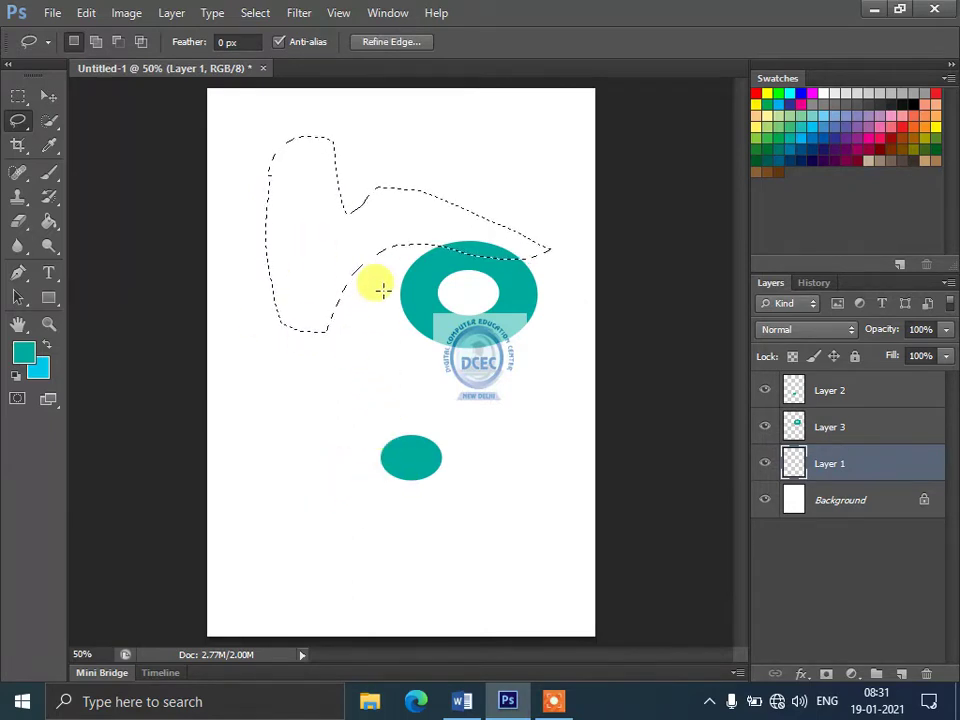
pyautogui.click(362, 328)
pyautogui.click(18, 96)
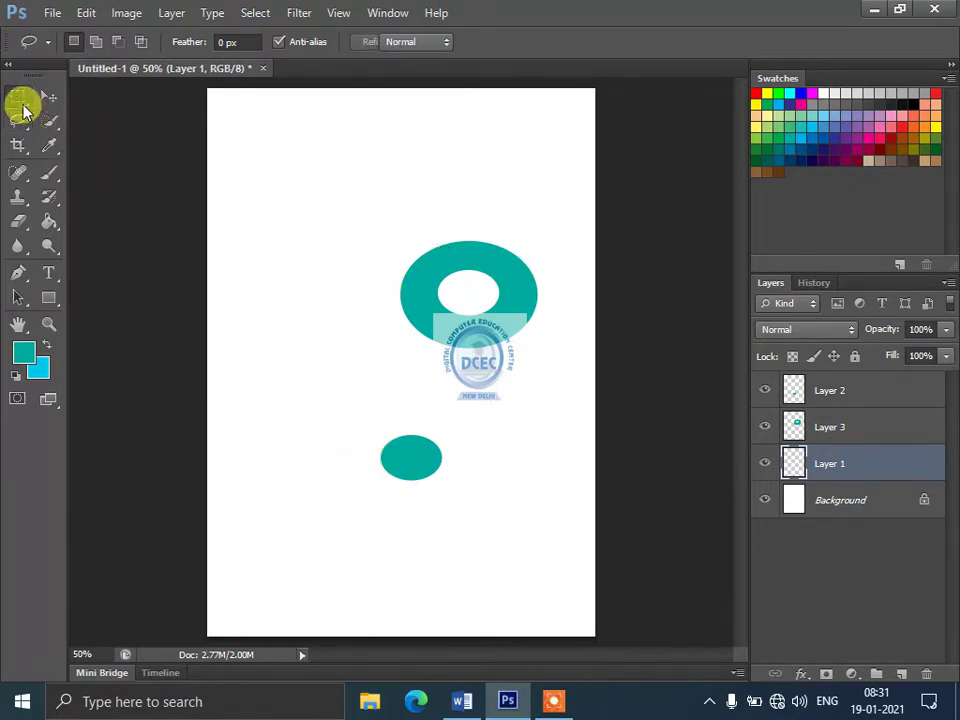
pyautogui.moveTo(270, 160); pyautogui.dragTo(338, 224)
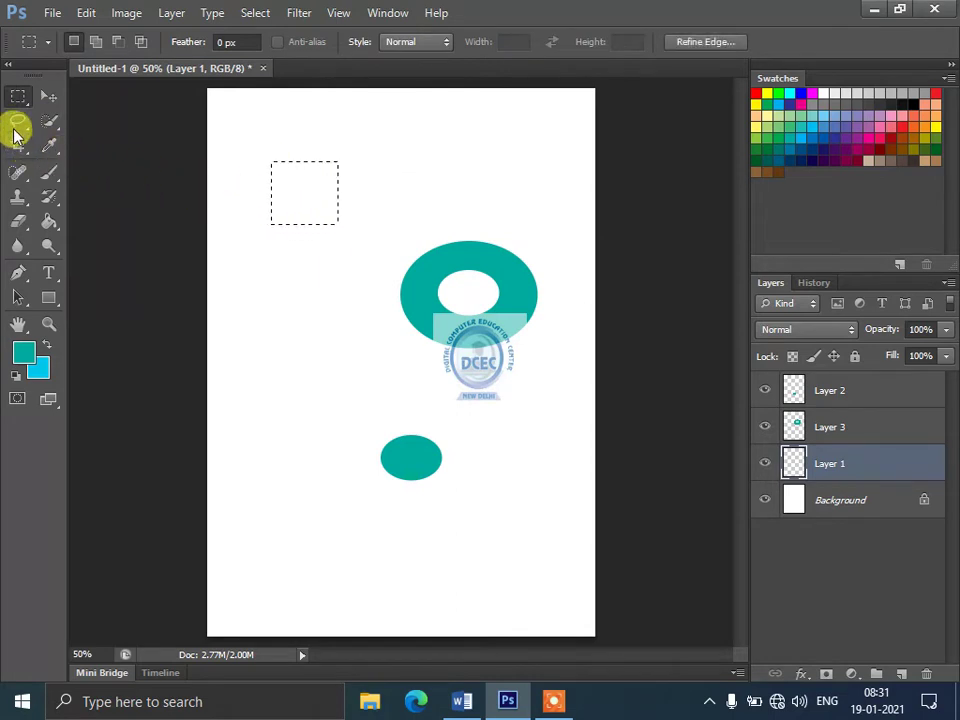
# - Draw freehand Lasso selections around the ring and logo, deselect, and show the lasso variants
pyautogui.click(15, 128)
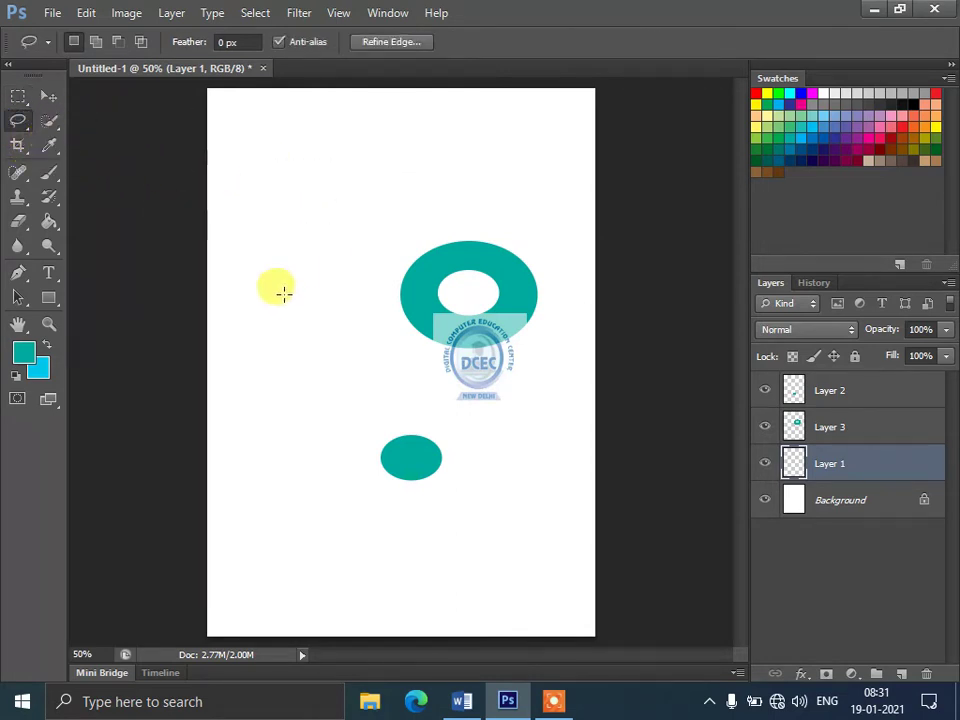
pyautogui.moveTo(283, 296)
pyautogui.mouseDown()
pyautogui.moveTo(362, 248)
pyautogui.moveTo(280, 310)
pyautogui.mouseUp()
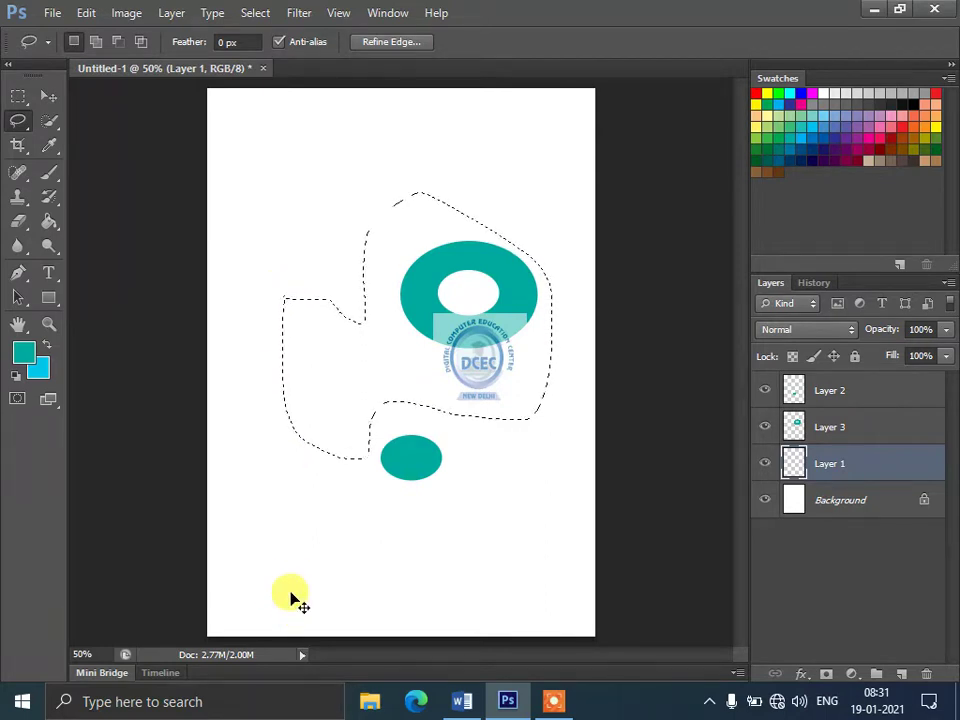
pyautogui.hotkey('ctrl', 'd')
pyautogui.moveTo(277, 240)
pyautogui.mouseDown()
pyautogui.moveTo(277, 285)
pyautogui.moveTo(311, 390)
pyautogui.moveTo(523, 392)
pyautogui.moveTo(499, 176)
pyautogui.moveTo(467, 186)
pyautogui.mouseUp()
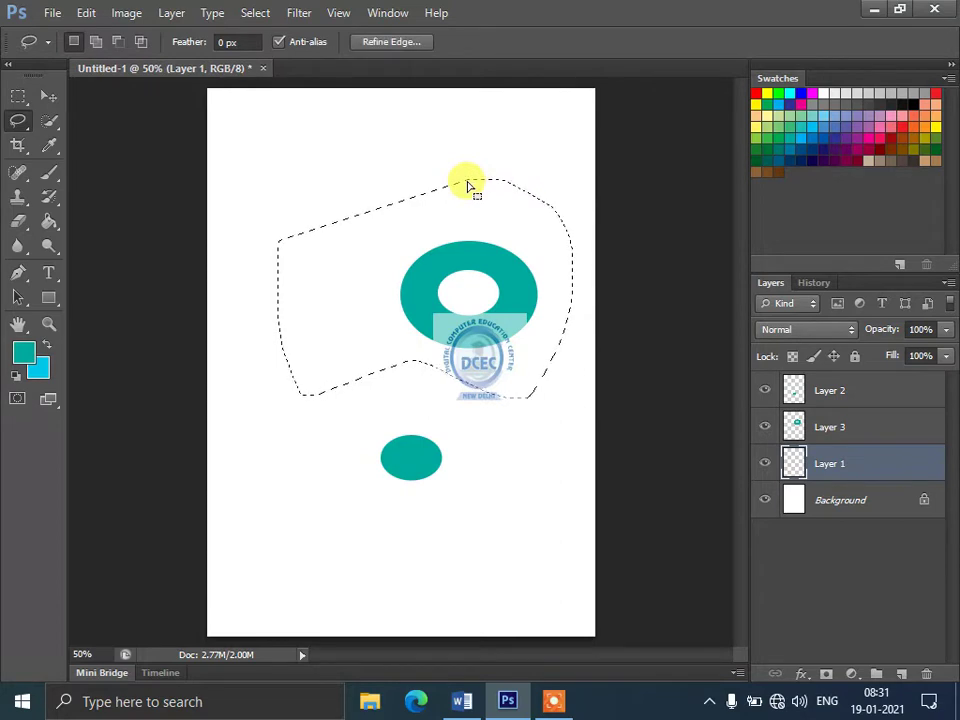
pyautogui.hotkey('ctrl', 'd')
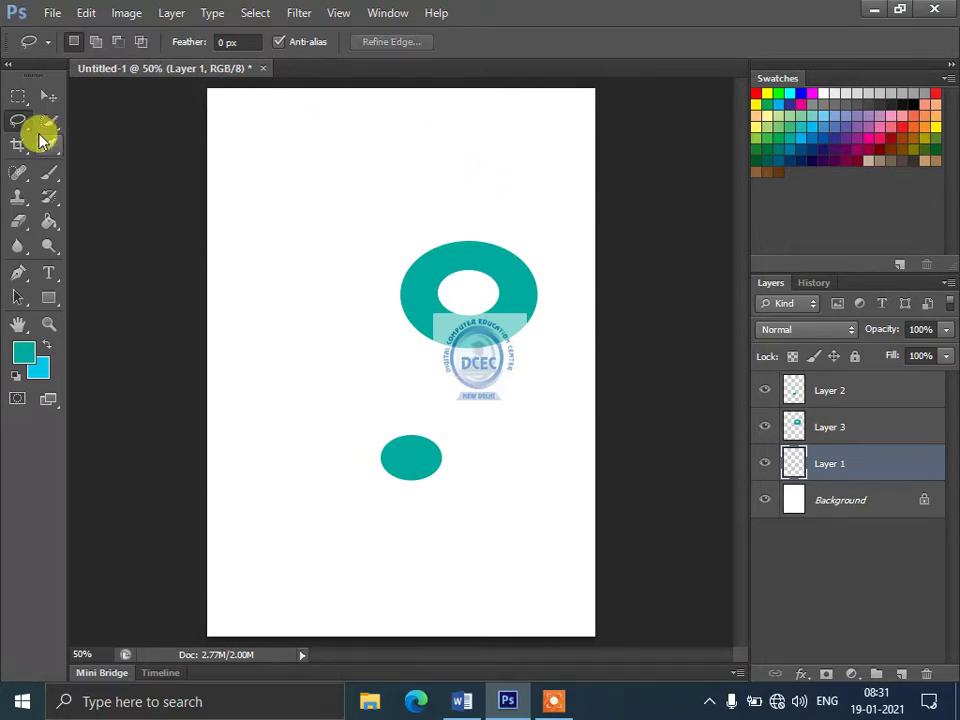
pyautogui.rightClick(18, 121)
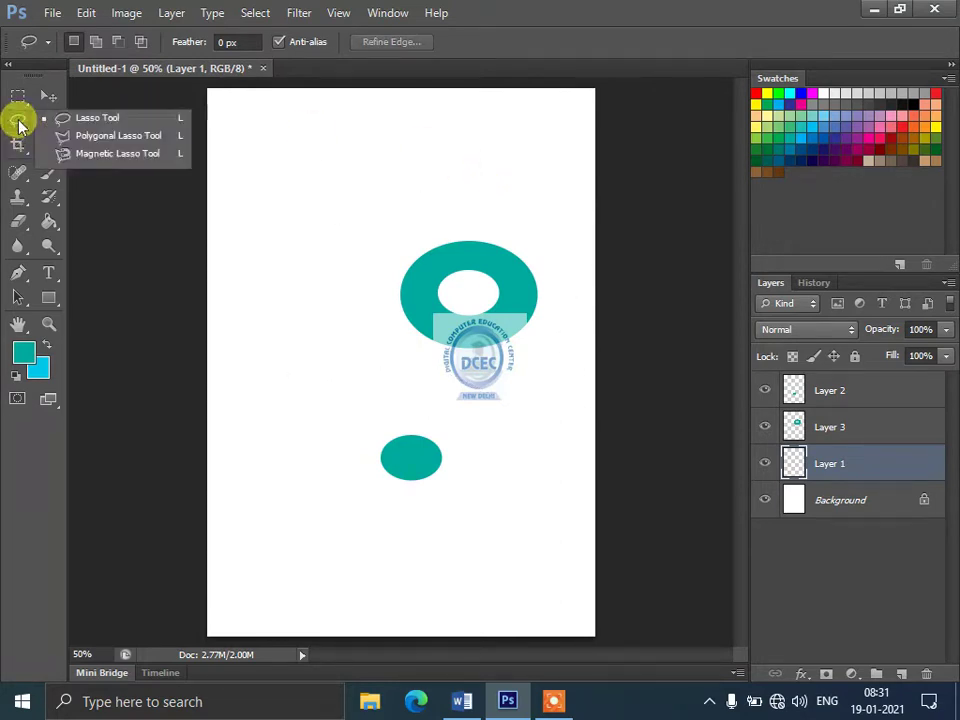
pyautogui.click(100, 136)
pyautogui.click(242, 180)
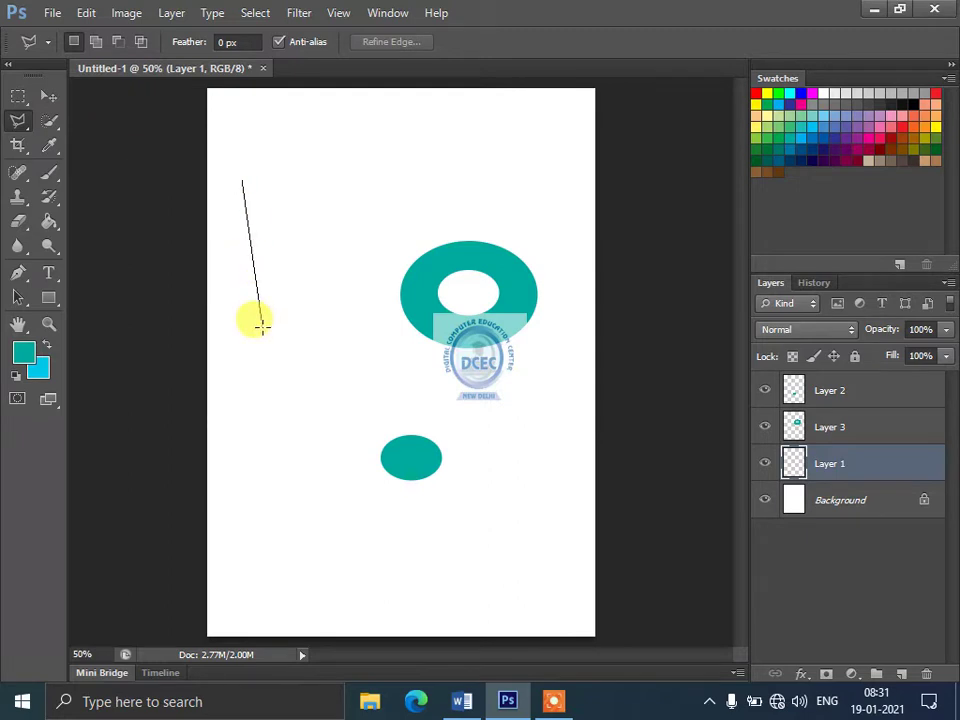
pyautogui.click(262, 326)
pyautogui.click(408, 375)
pyautogui.click(571, 192)
pyautogui.click(516, 149)
pyautogui.click(386, 200)
pyautogui.click(329, 202)
pyautogui.click(302, 140)
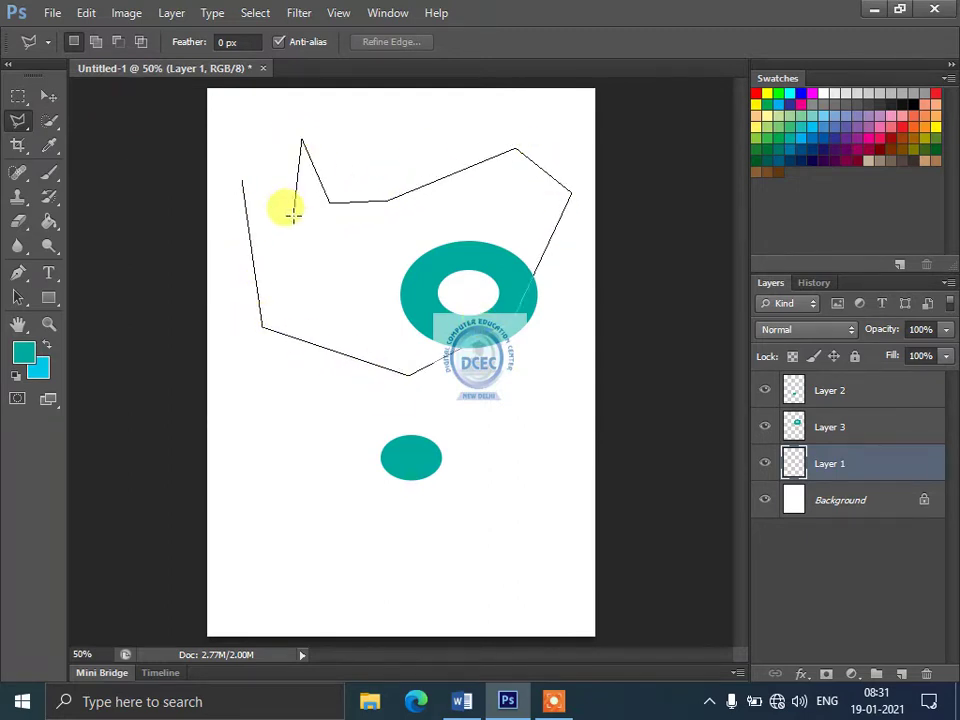
pyautogui.click(294, 214)
pyautogui.click(241, 130)
pyautogui.click(226, 208)
pyautogui.click(255, 429)
pyautogui.click(307, 429)
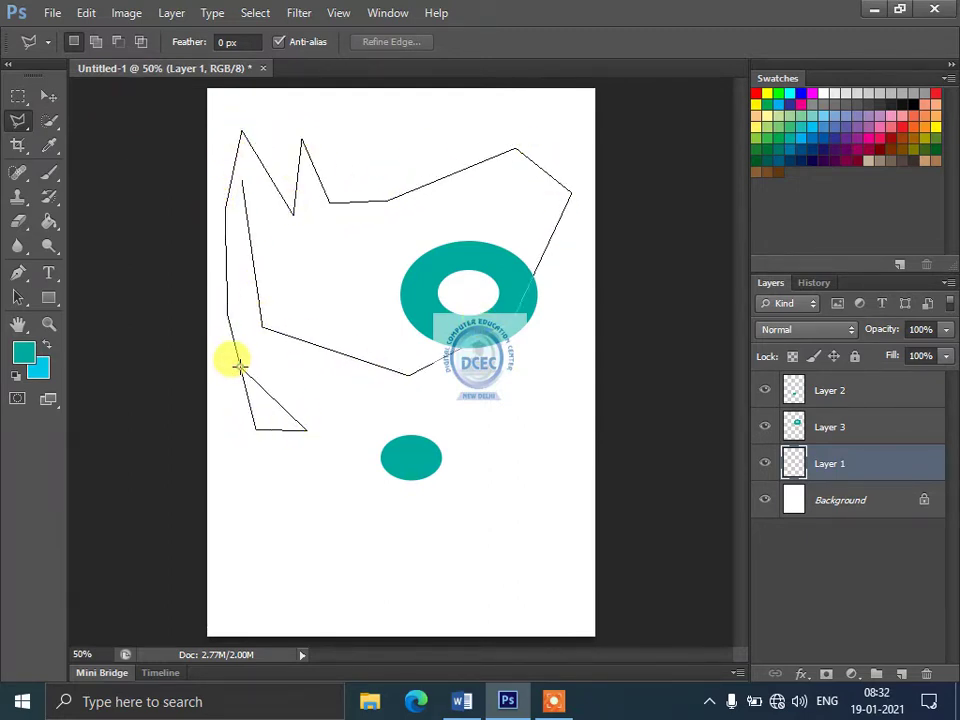
pyautogui.click(238, 356)
pyautogui.click(229, 232)
pyautogui.click(242, 188)
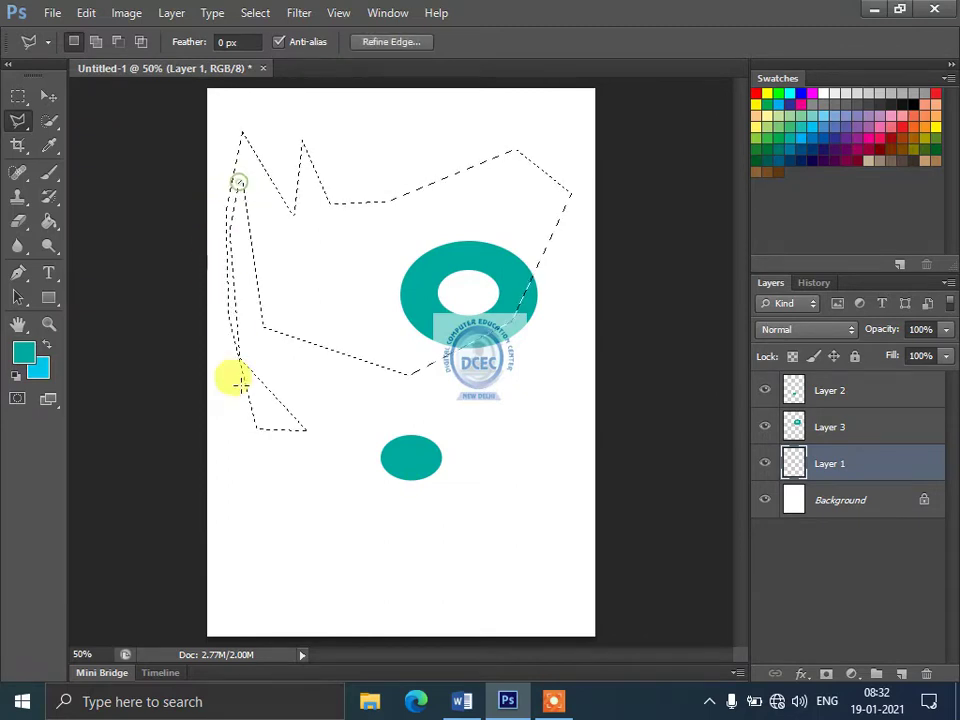
pyautogui.click(49, 97)
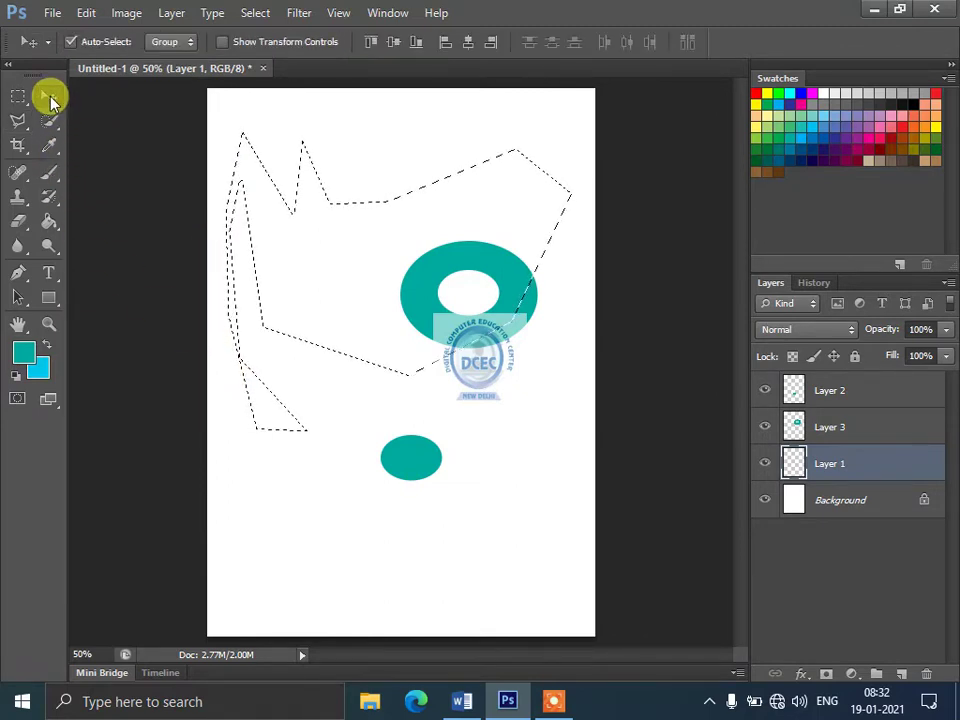
pyautogui.hotkey('ctrl', 'd')
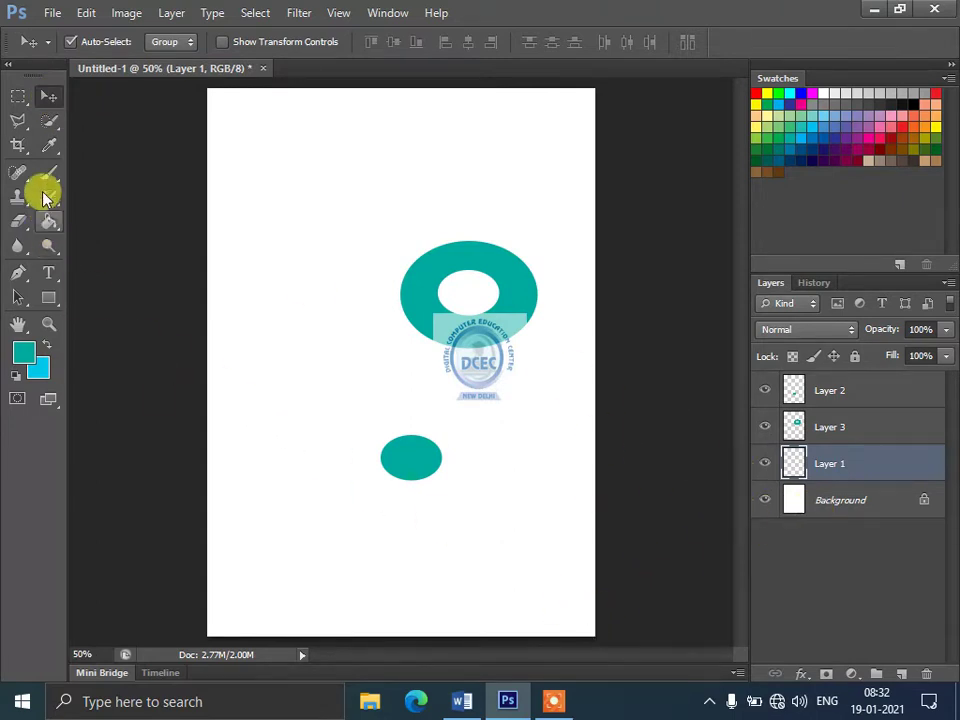
pyautogui.rightClick(8, 122)
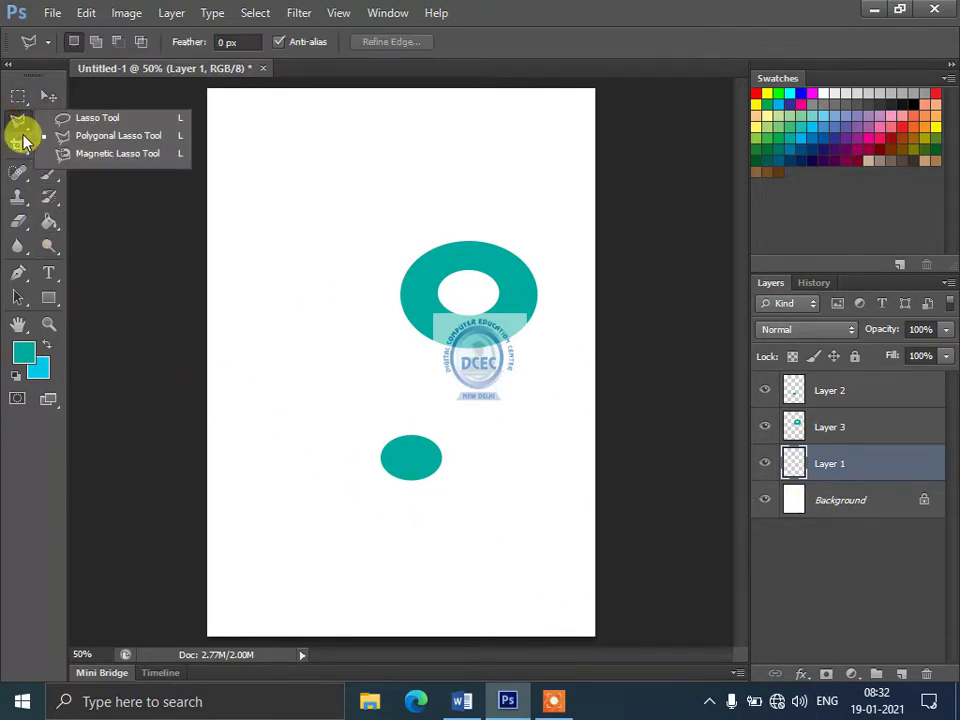
# - Start a Magnetic Lasso outline on the teal ring's edge, cancel it, and return to Move
pyautogui.click(69, 154)
pyautogui.click(402, 268)
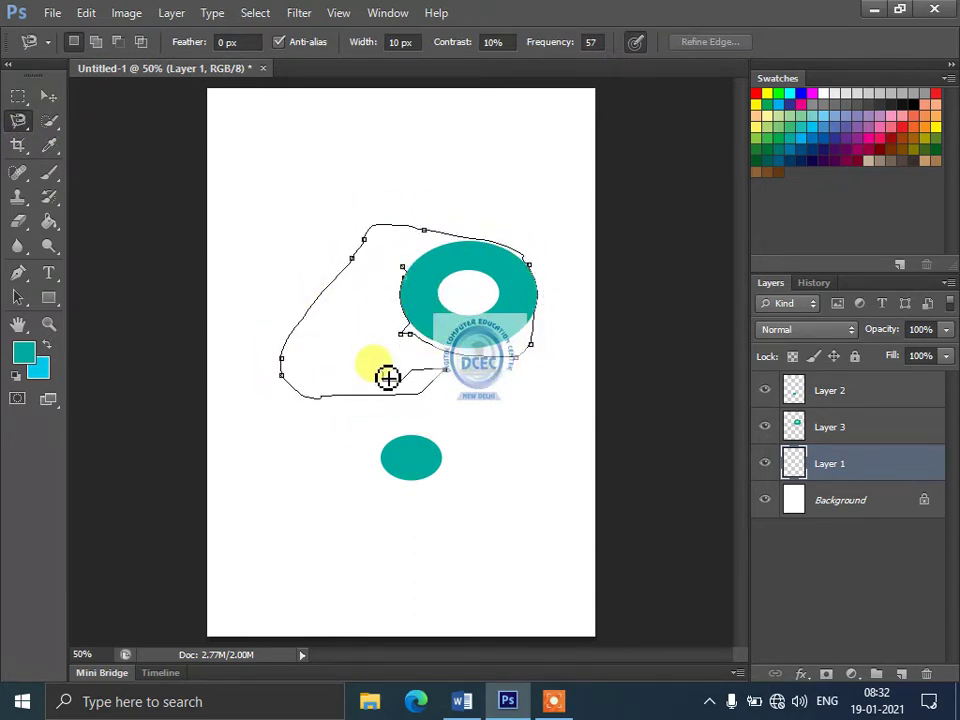
pyautogui.press('Escape')
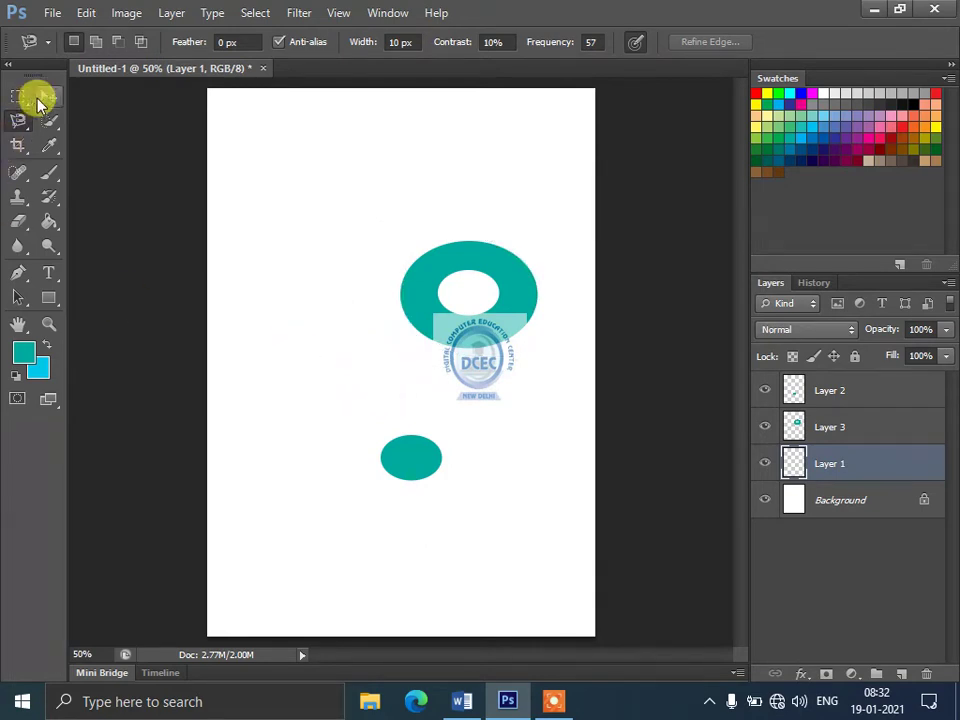
pyautogui.click(40, 97)
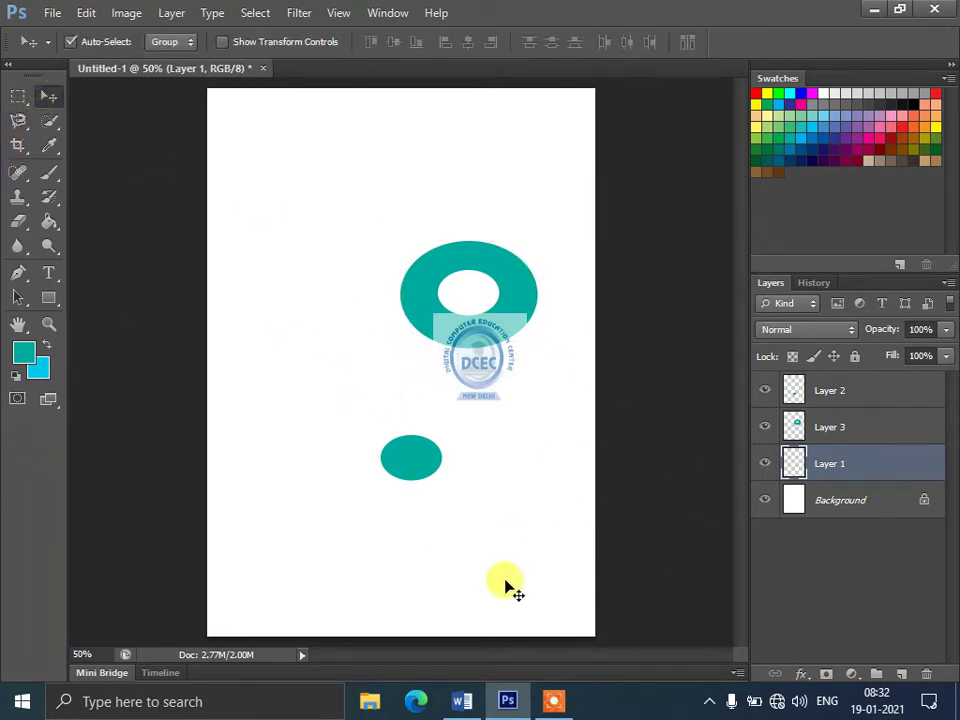
pyautogui.press('F7')
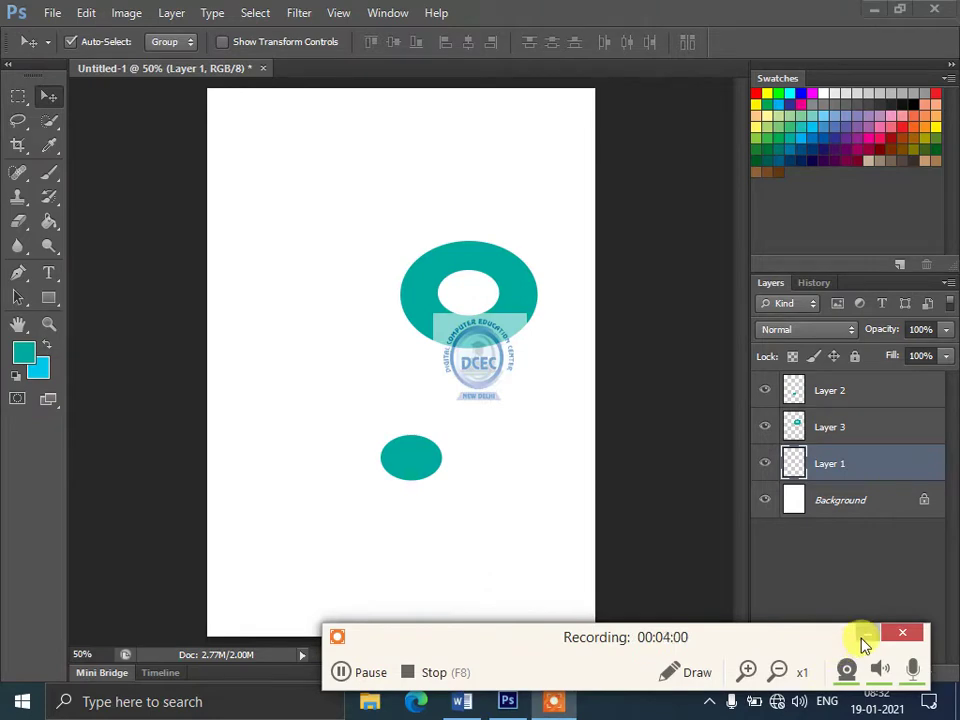
# - Add an empty Layer 4 and drag the teal ring up-left, clear above the DCEC logo
pyautogui.click(862, 637)
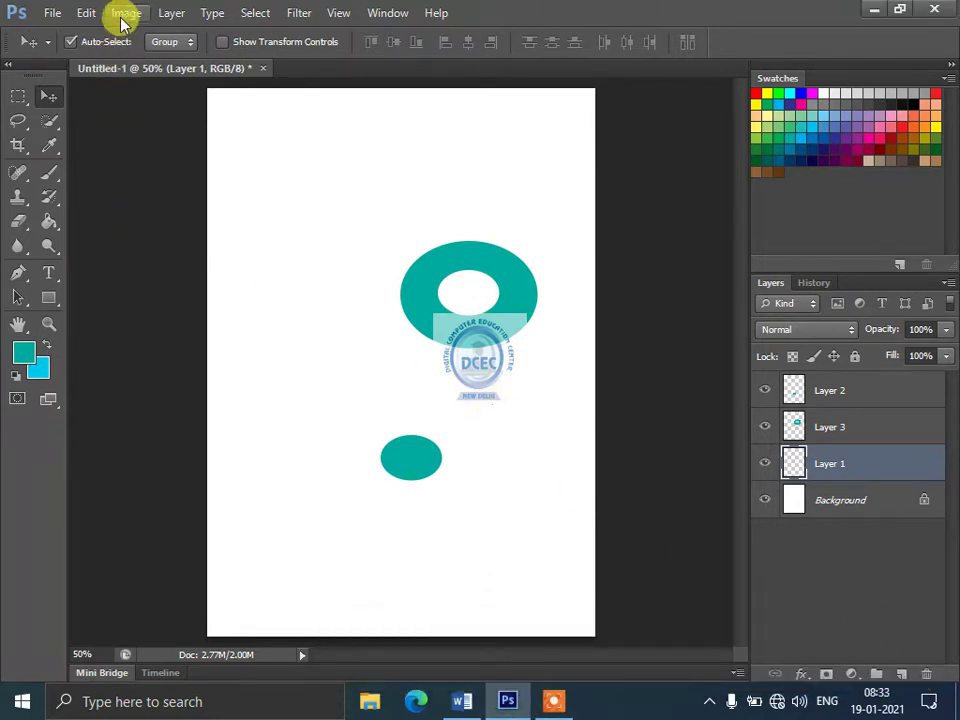
pyautogui.click(170, 13)
pyautogui.moveTo(185, 34)
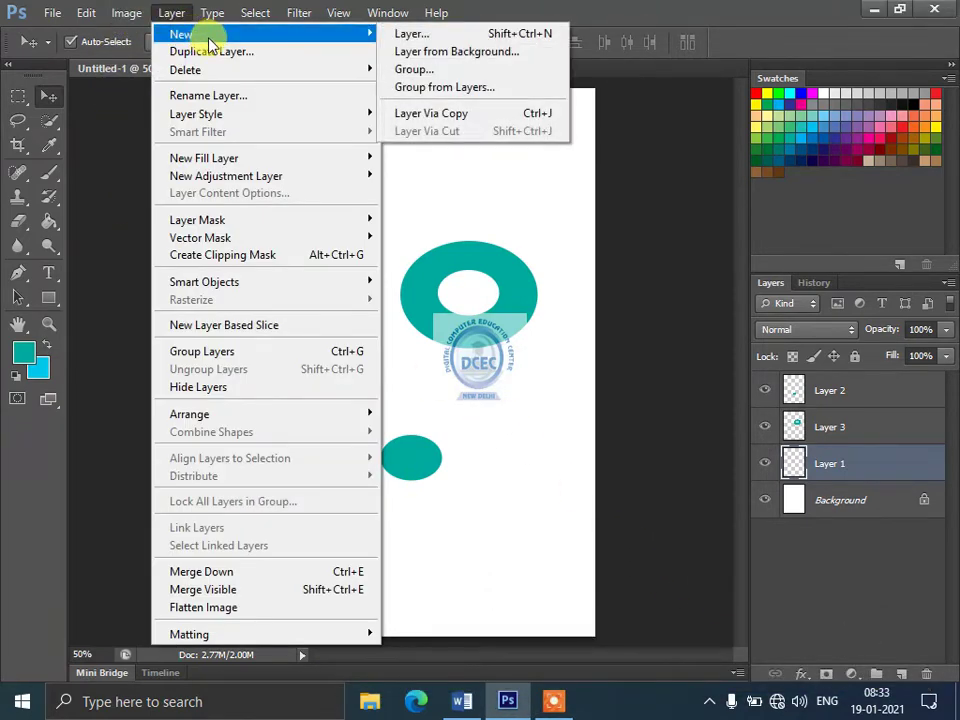
pyautogui.click(426, 35)
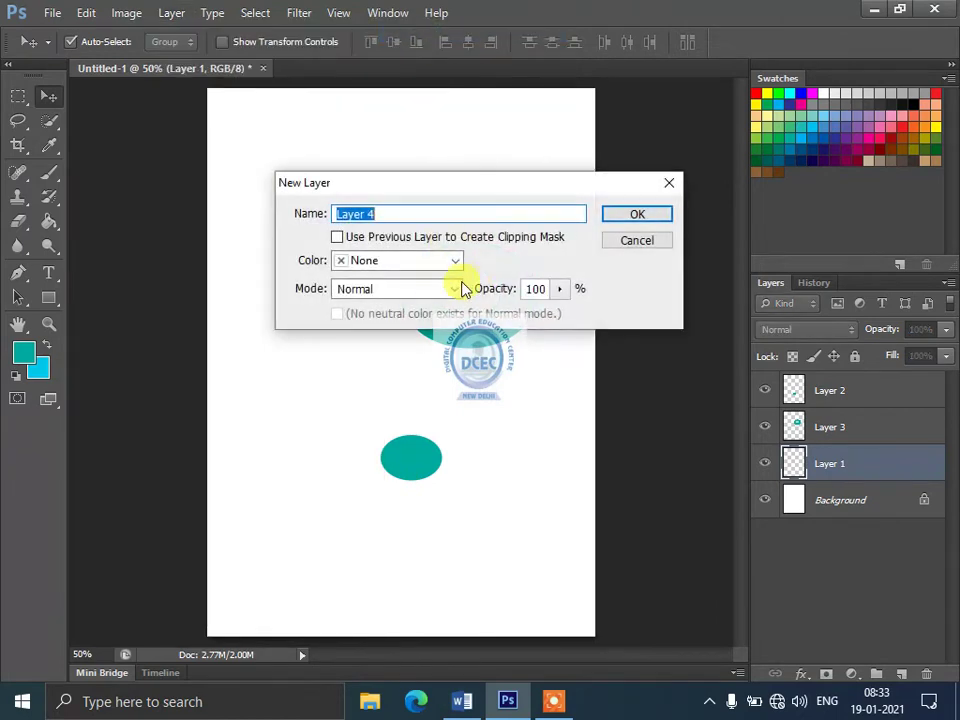
pyautogui.click(668, 216)
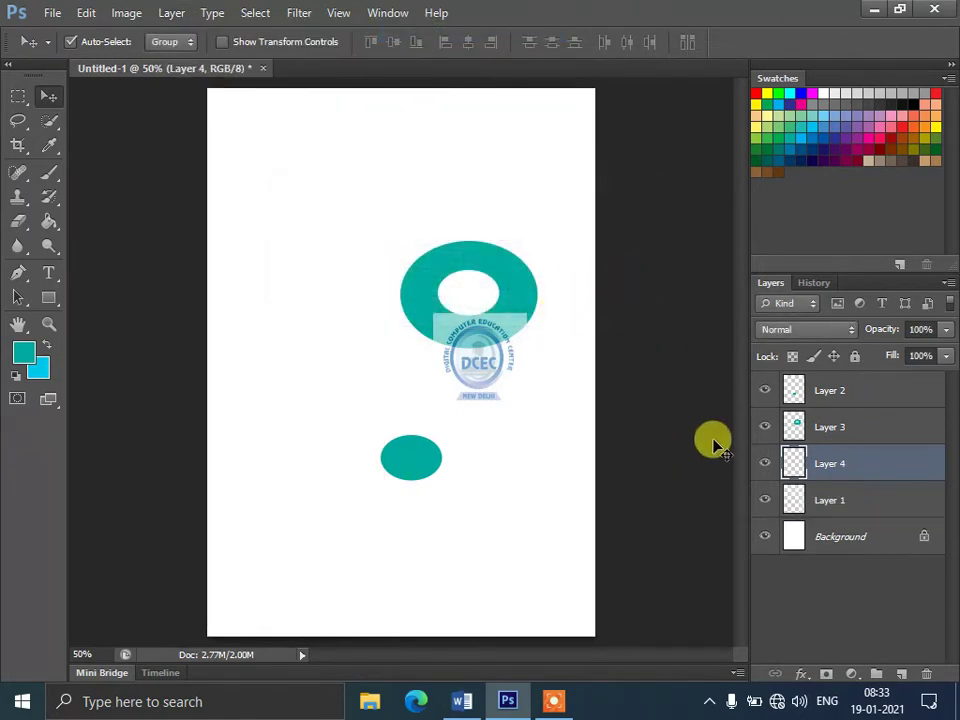
pyautogui.moveTo(470, 335)
pyautogui.mouseDown()
pyautogui.moveTo(390, 328)
pyautogui.moveTo(380, 293)
pyautogui.mouseUp()
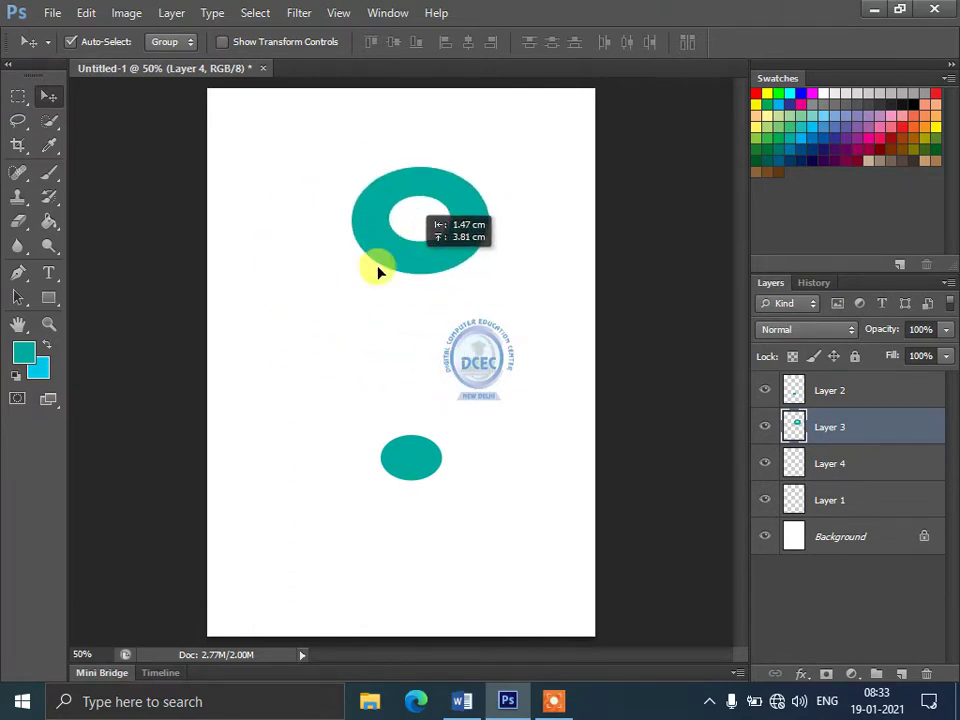
pyautogui.click(18, 96)
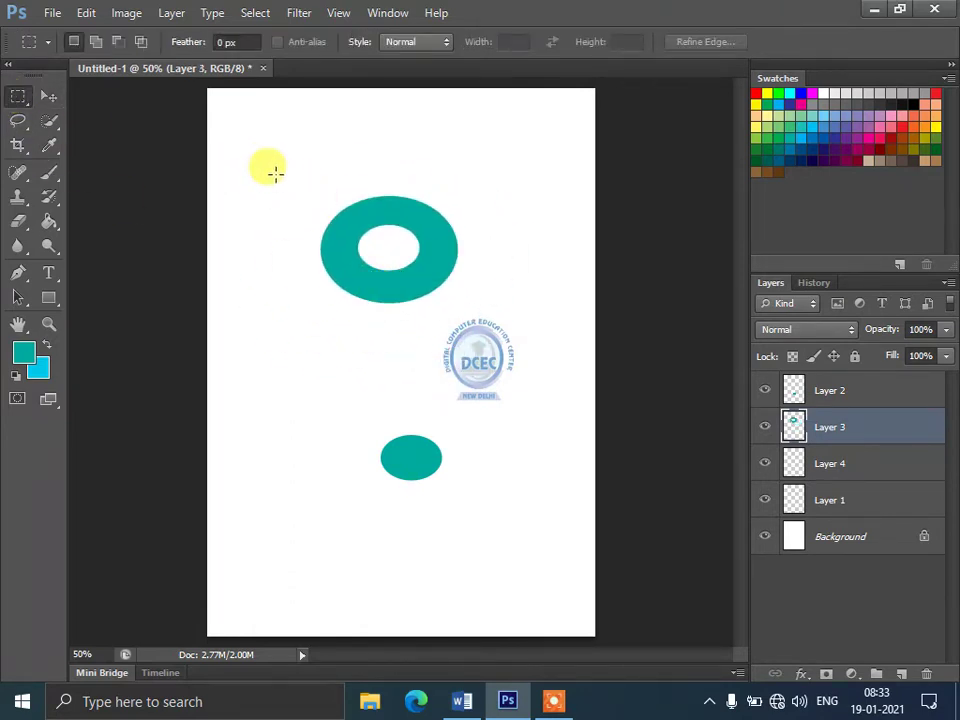
pyautogui.moveTo(272, 155); pyautogui.dragTo(477, 337)
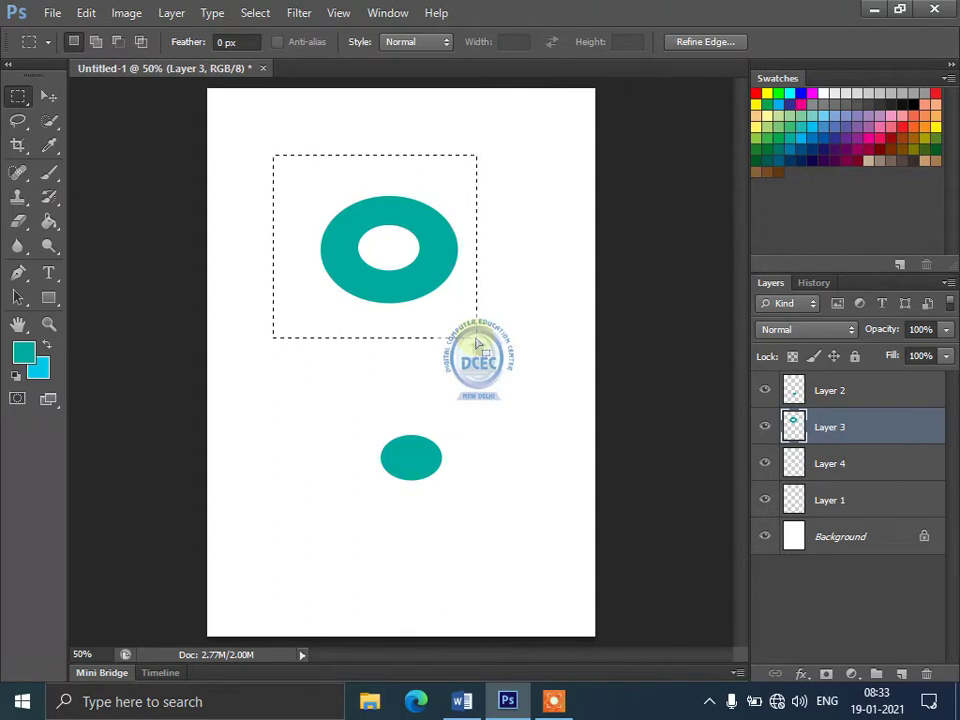
pyautogui.press('Delete')
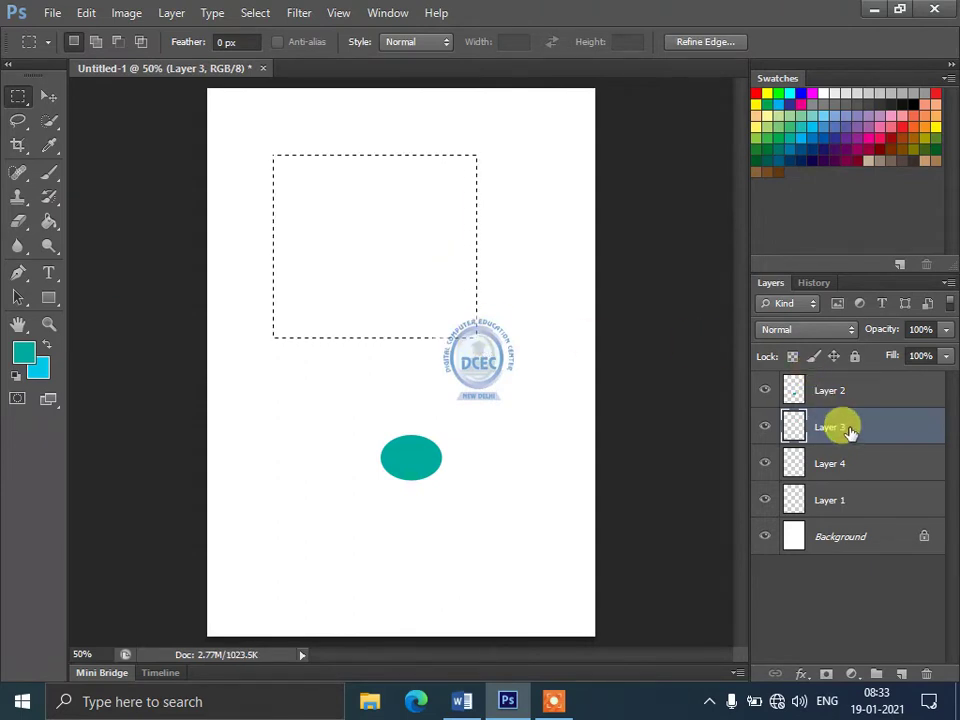
pyautogui.hotkey('ctrl', 'z')
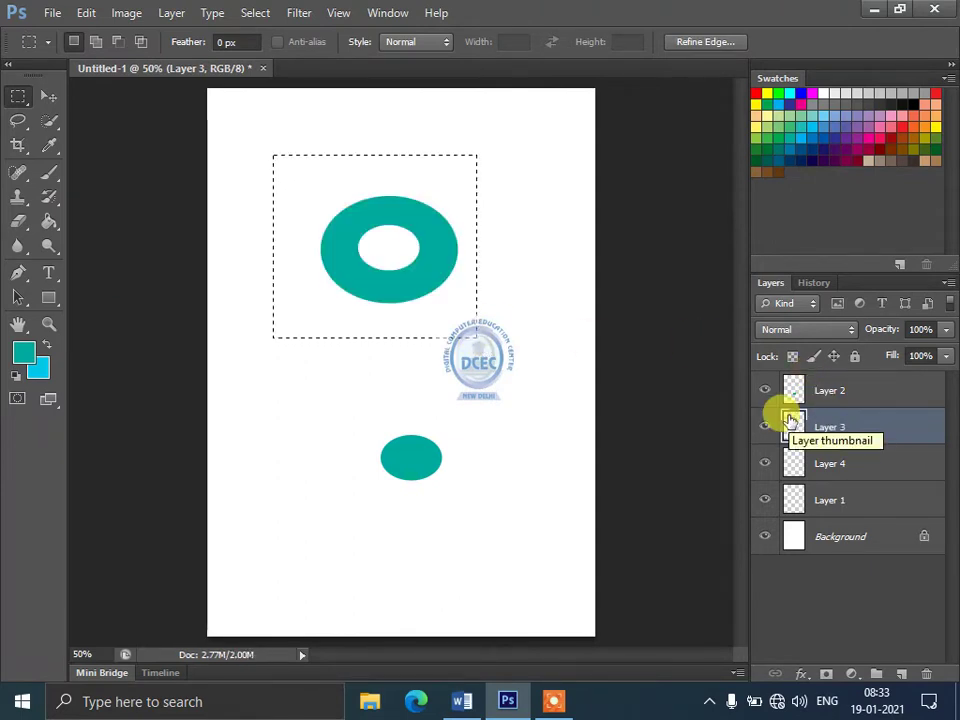
pyautogui.hotkey('ctrl', 'd')
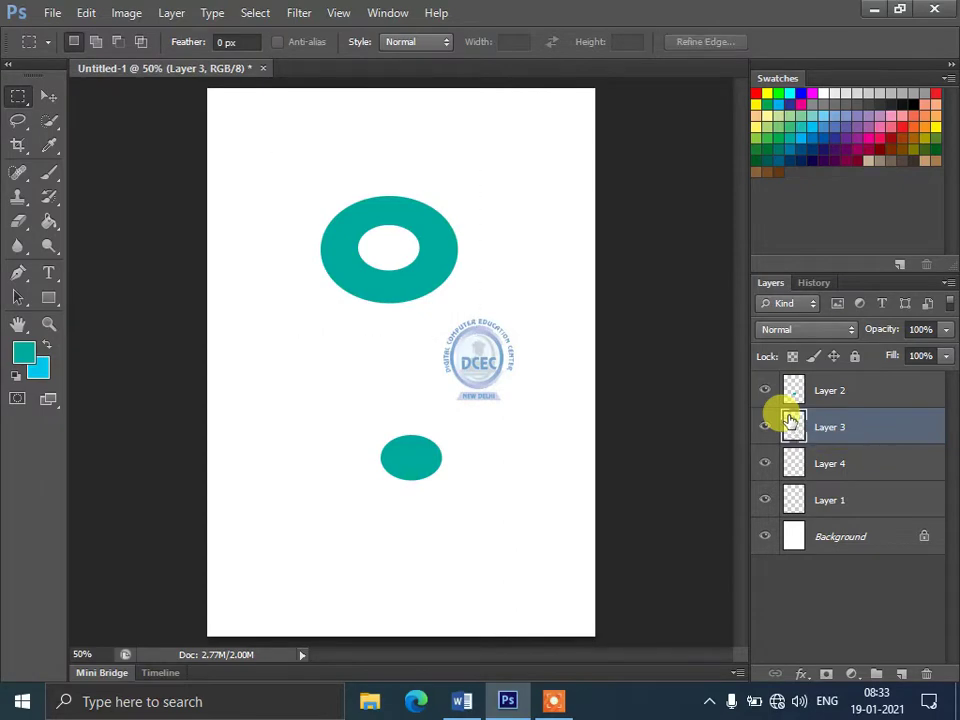
# - Delete Layer 1 from the Layer menu
pyautogui.click(830, 500)
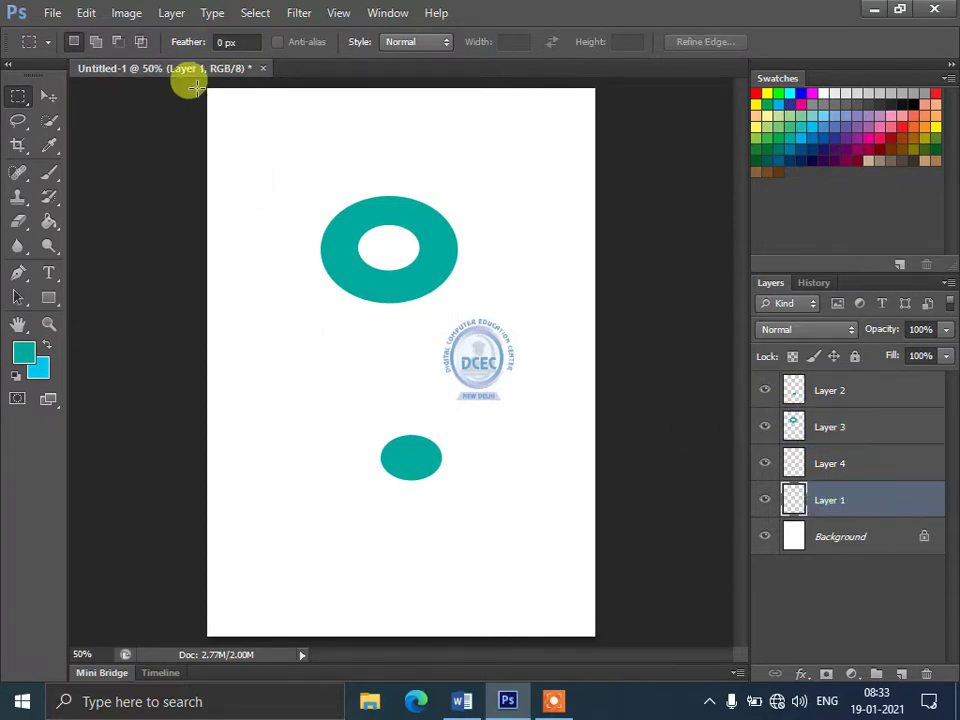
pyautogui.click(168, 13)
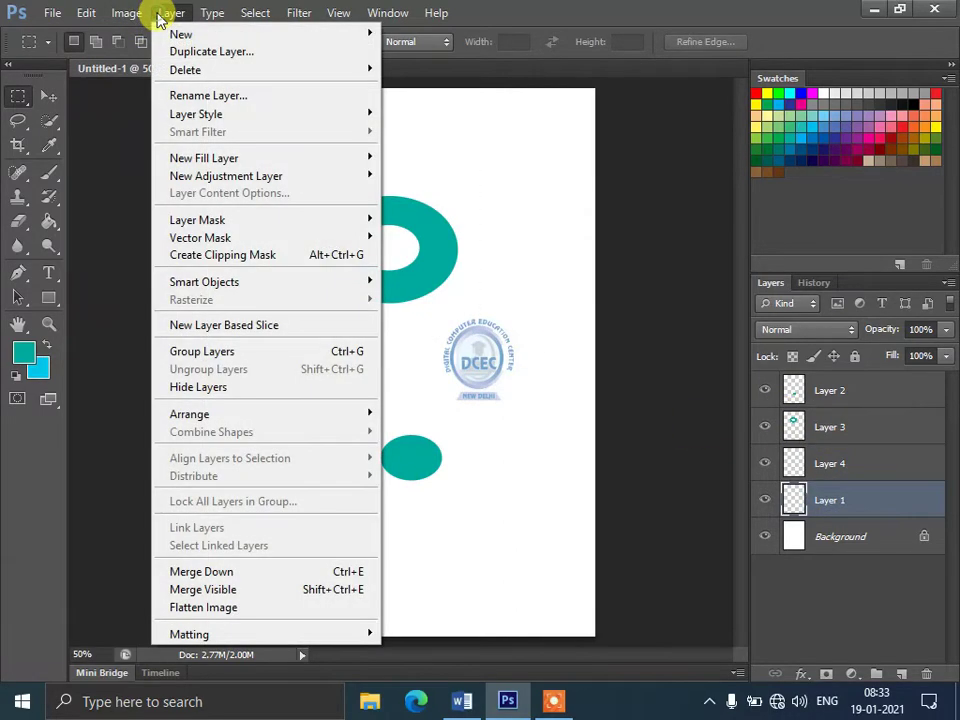
pyautogui.moveTo(185, 70)
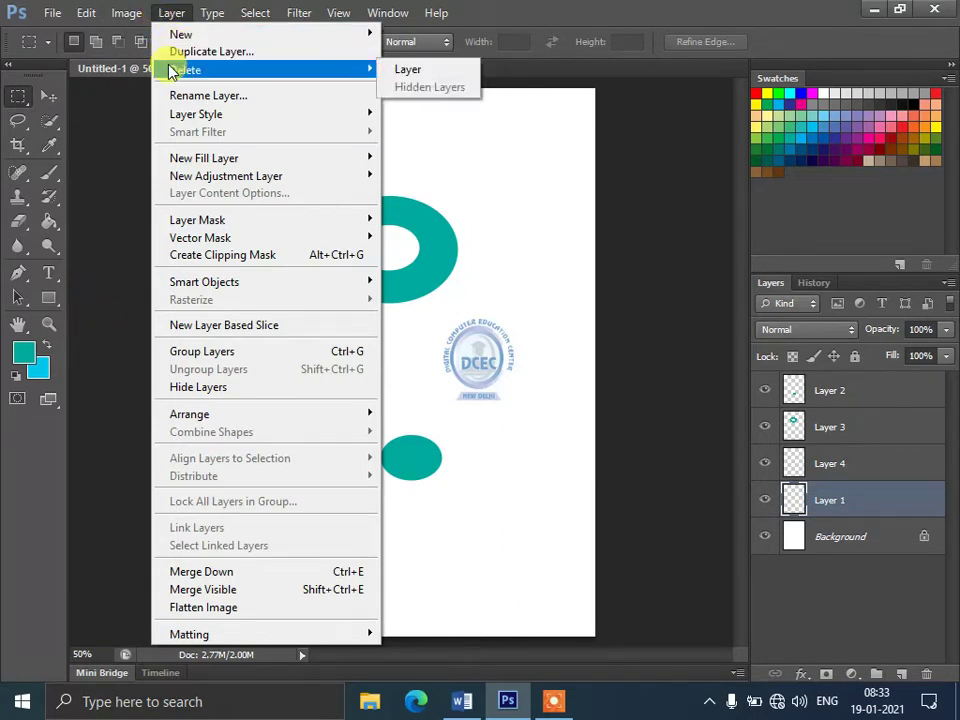
pyautogui.click(410, 70)
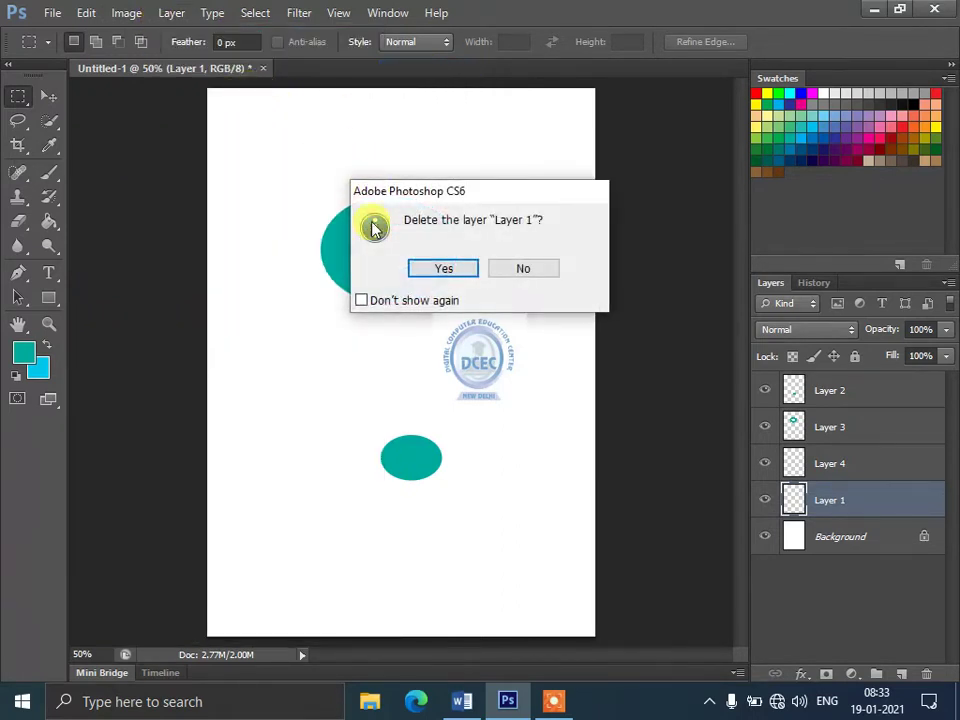
pyautogui.click(443, 269)
# - Delete Layer 4 and Layer 2, leaving only Layer 3 above the Background
pyautogui.click(826, 461)
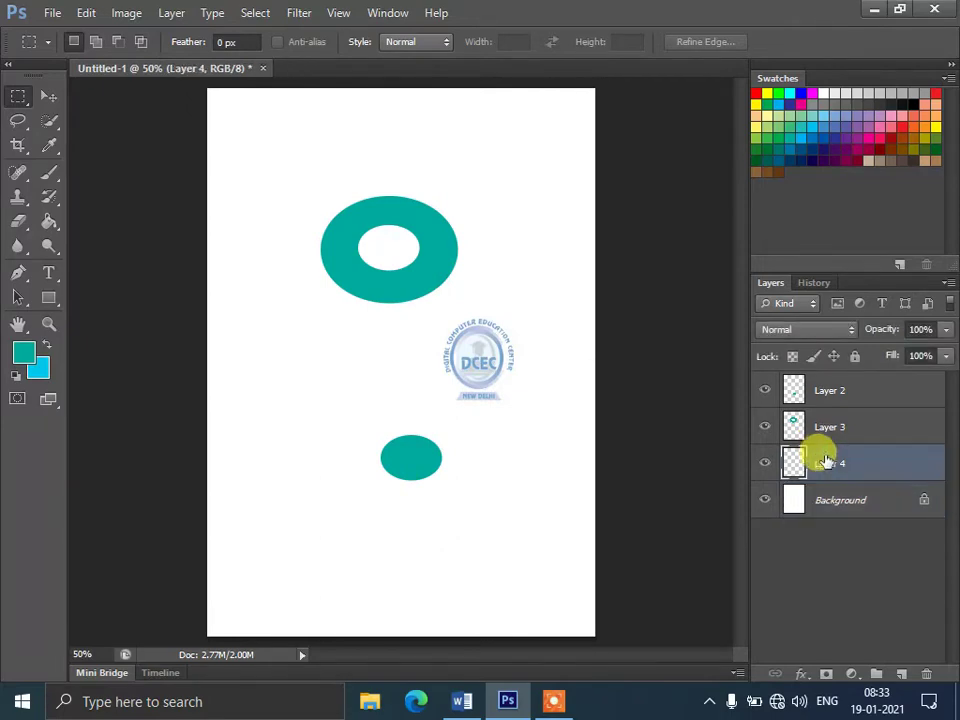
pyautogui.rightClick(826, 463)
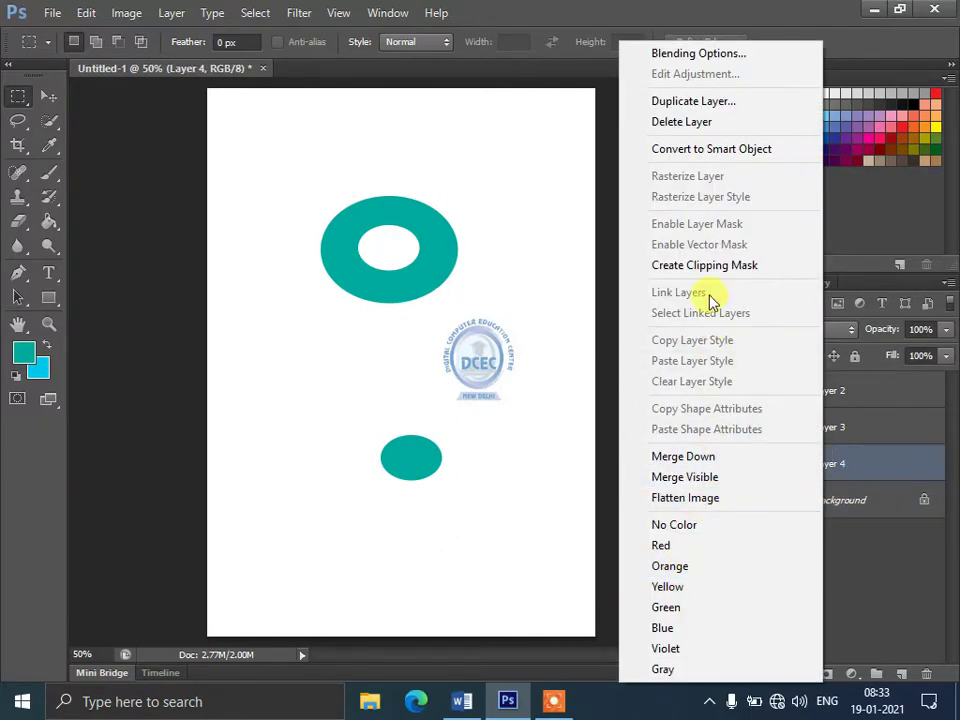
pyautogui.click(690, 123)
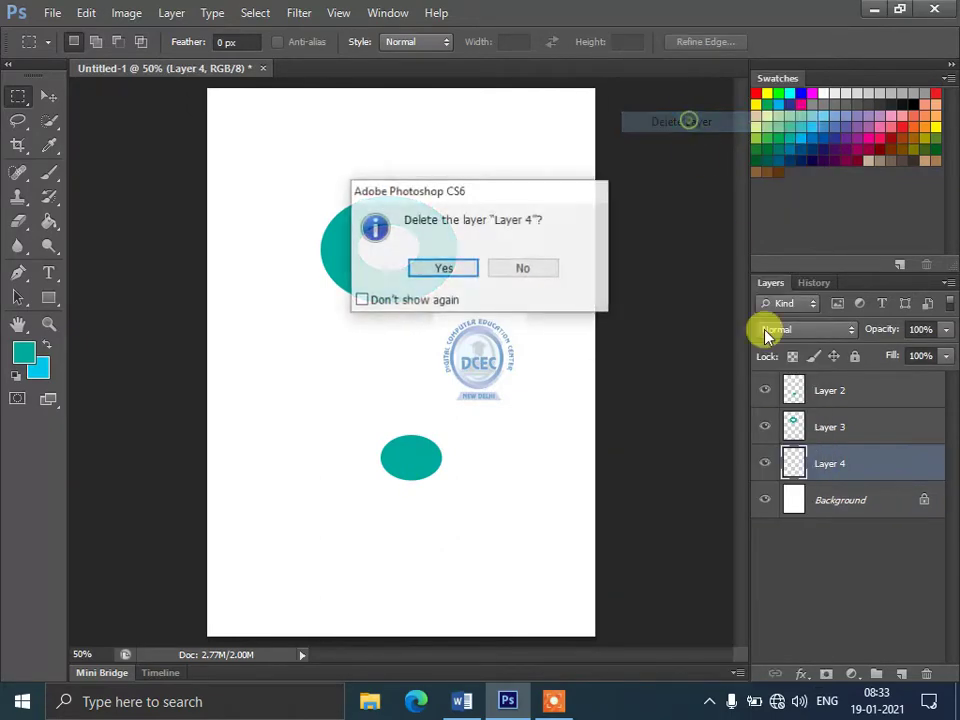
pyautogui.click(443, 269)
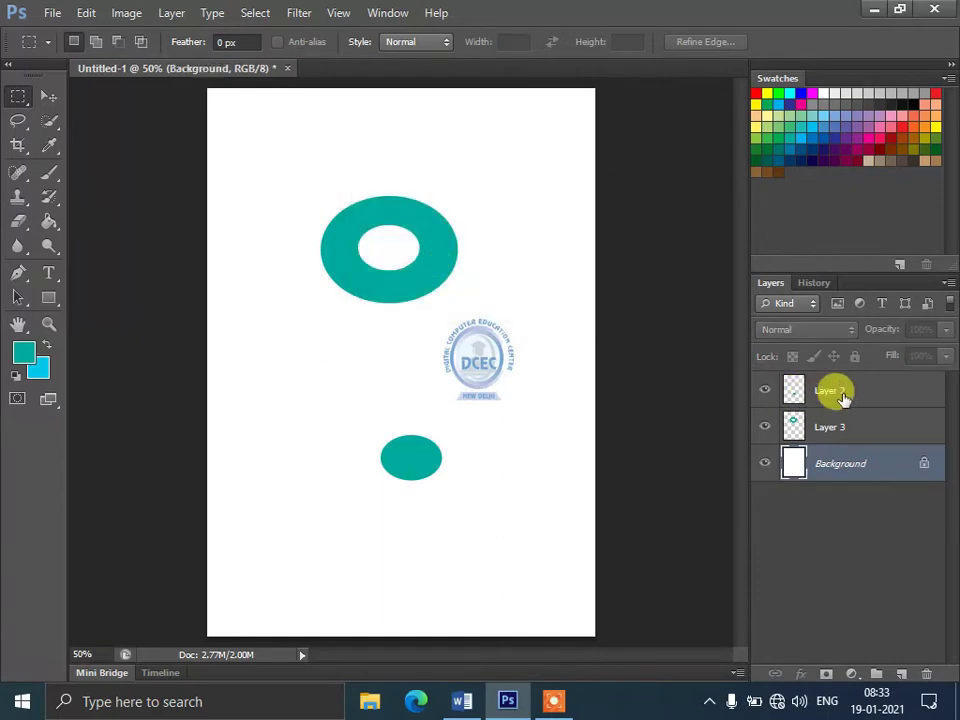
pyautogui.click(829, 390)
pyautogui.rightClick(829, 386)
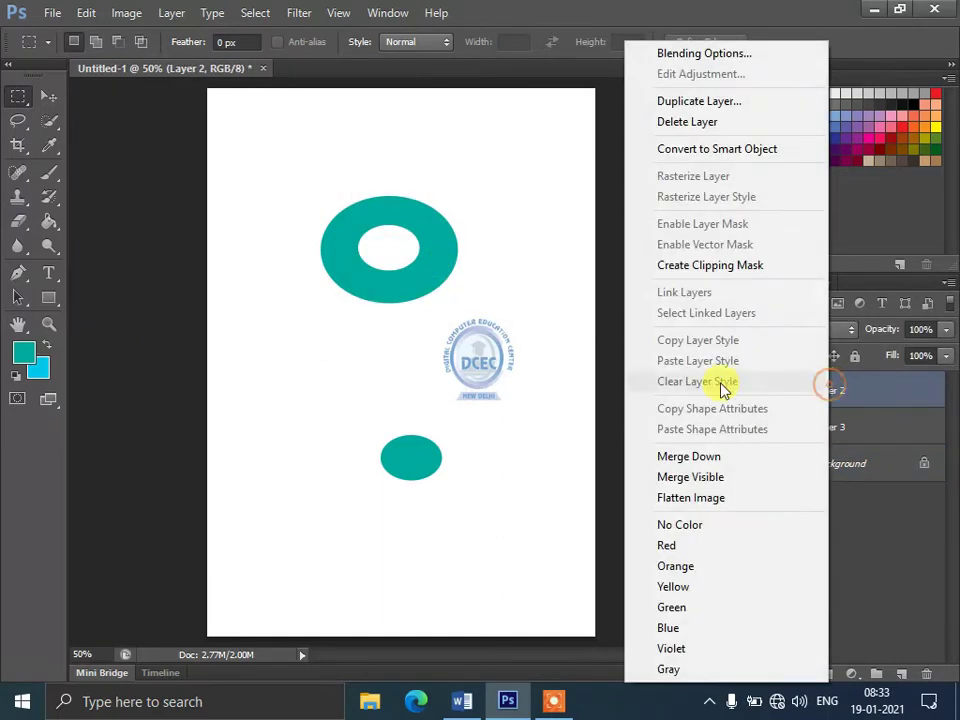
pyautogui.click(695, 122)
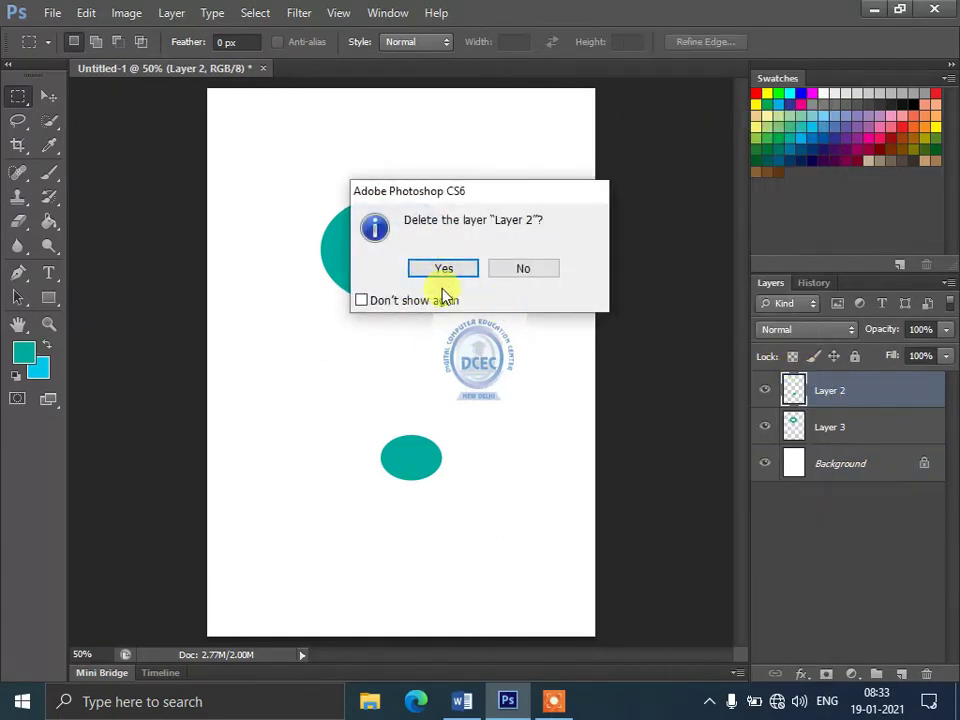
pyautogui.click(446, 268)
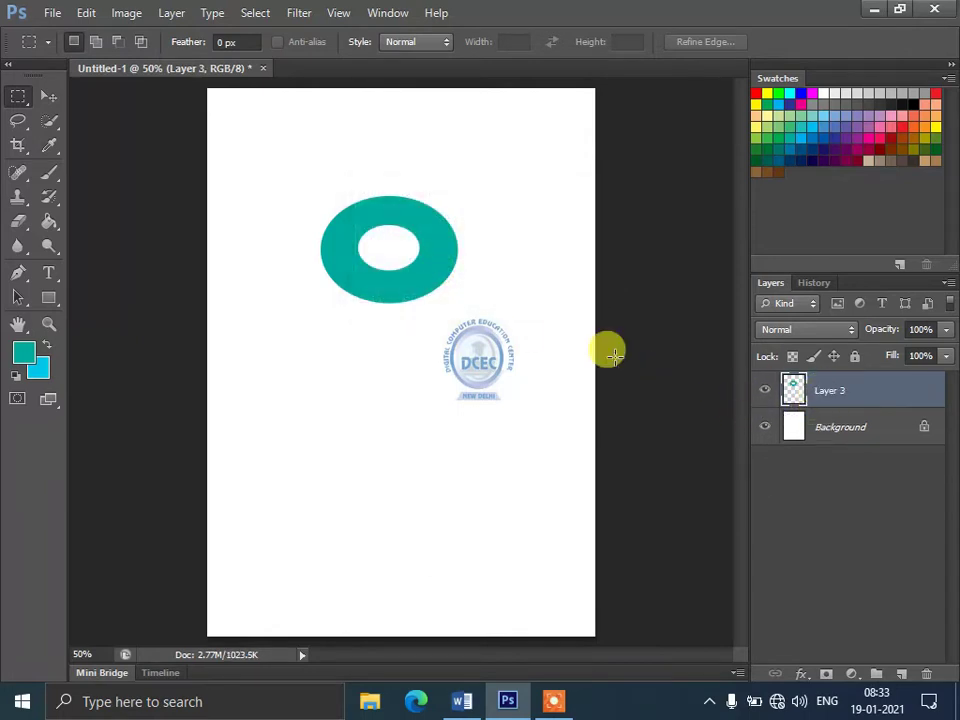
# - With the Move tool, drag the teal ring to mid-page, slightly overlapping the DCEC logo's left edge
pyautogui.click(48, 96)
pyautogui.moveTo(360, 287)
pyautogui.mouseDown()
pyautogui.moveTo(400, 364)
pyautogui.moveTo(369, 280)
pyautogui.mouseUp()
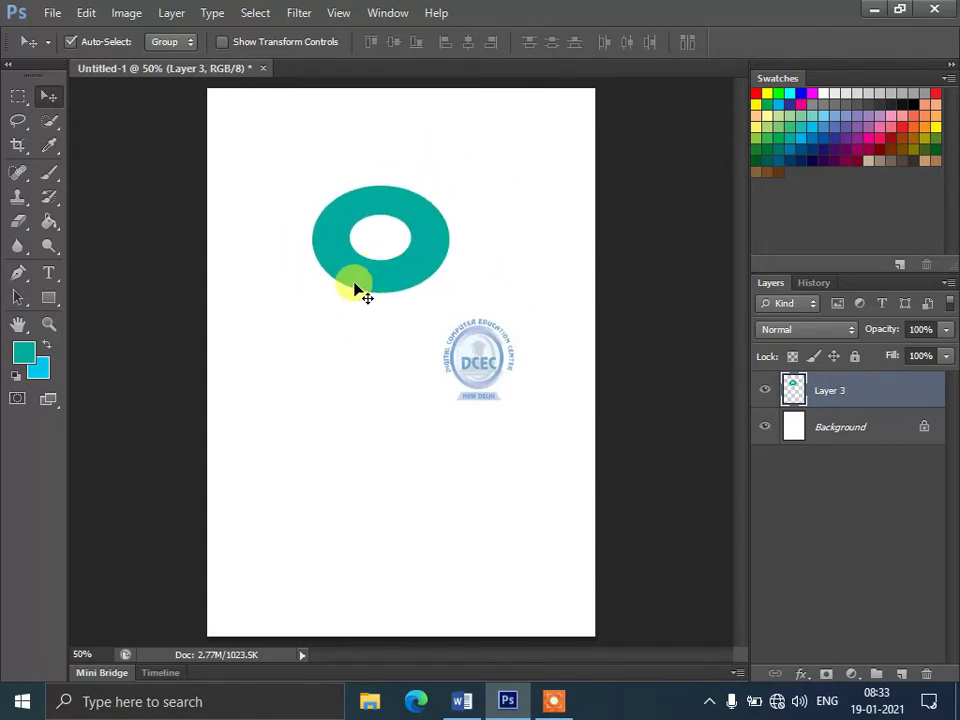
pyautogui.click(86, 13)
pyautogui.click(460, 364)
pyautogui.moveTo(407, 289); pyautogui.dragTo(374, 380)
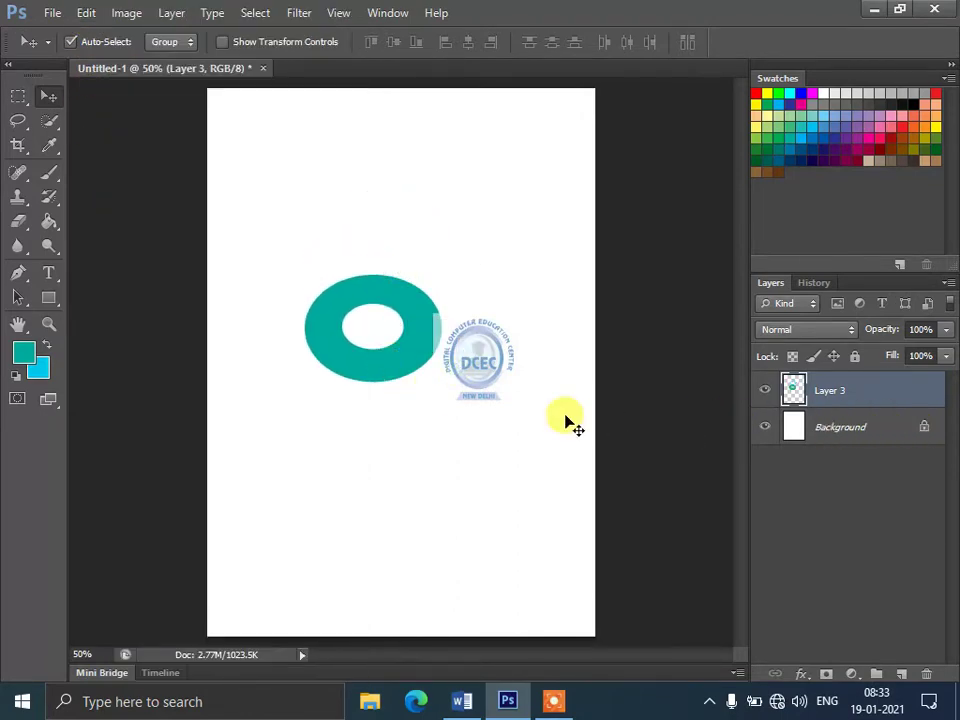
pyautogui.moveTo(395, 357); pyautogui.dragTo(414, 342)
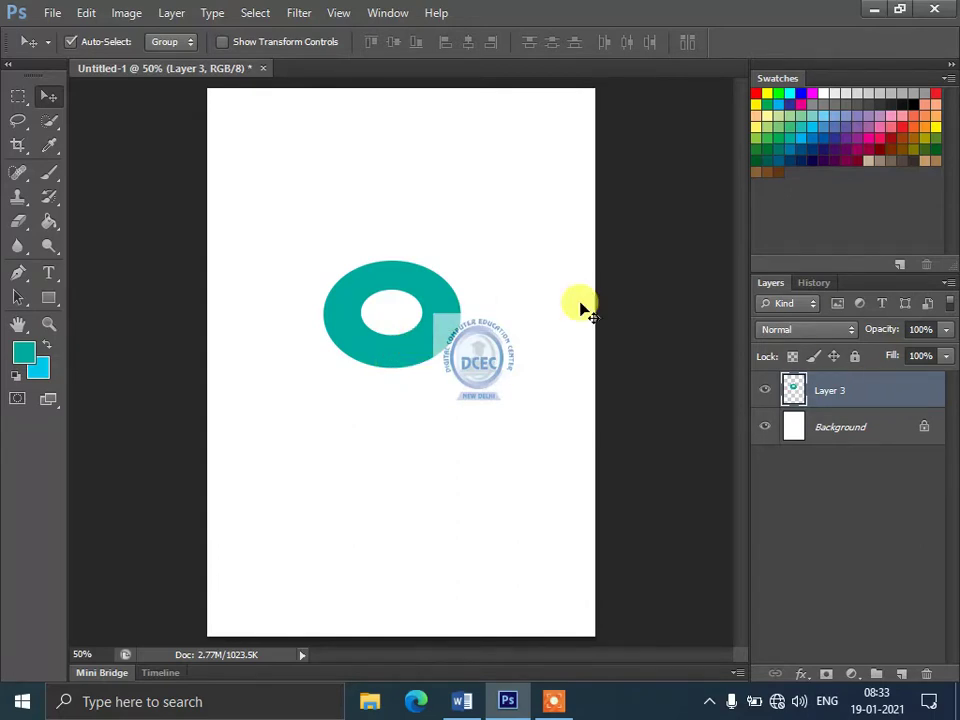
pyautogui.click(170, 14)
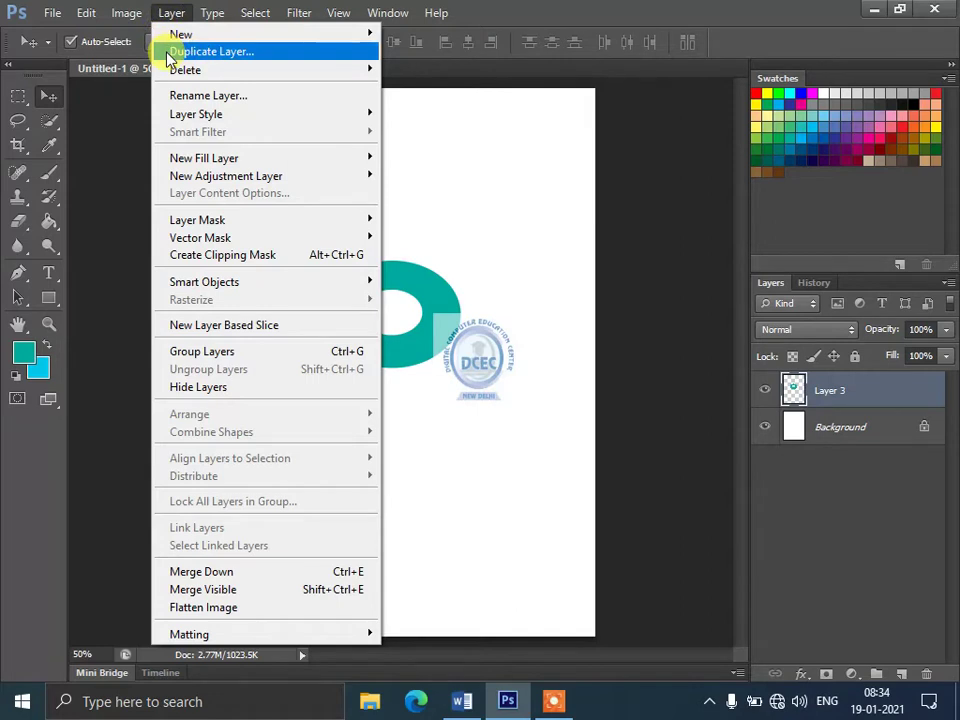
# - Duplicate Layer 3 as Layer 3 copy and place its ring above the original
pyautogui.click(190, 52)
pyautogui.click(645, 211)
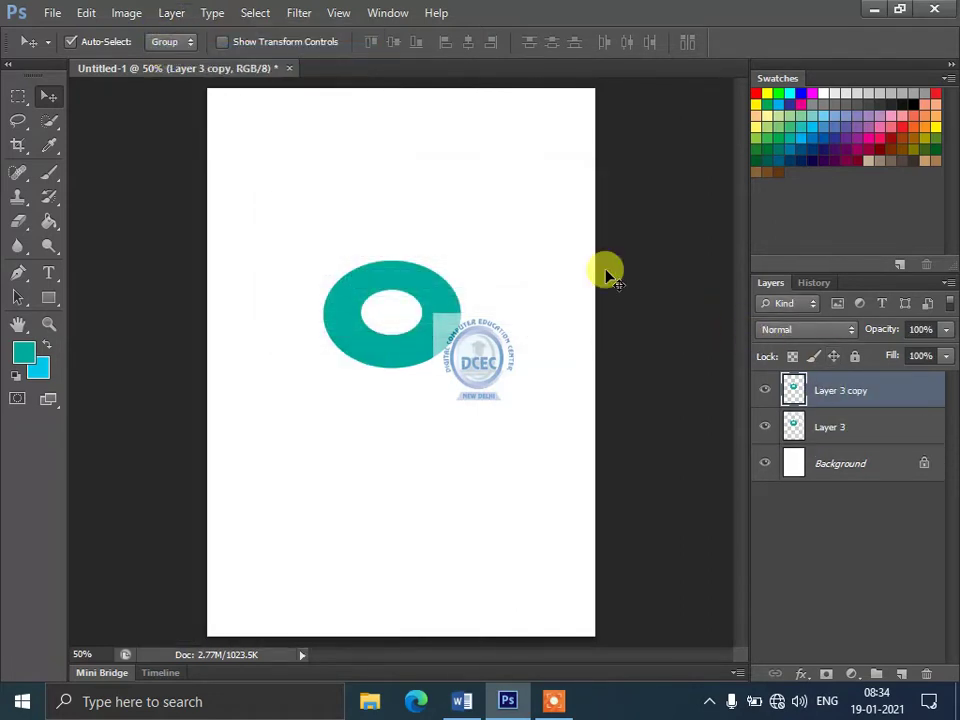
pyautogui.moveTo(430, 352)
pyautogui.mouseDown()
pyautogui.moveTo(390, 200)
pyautogui.moveTo(459, 199)
pyautogui.mouseUp()
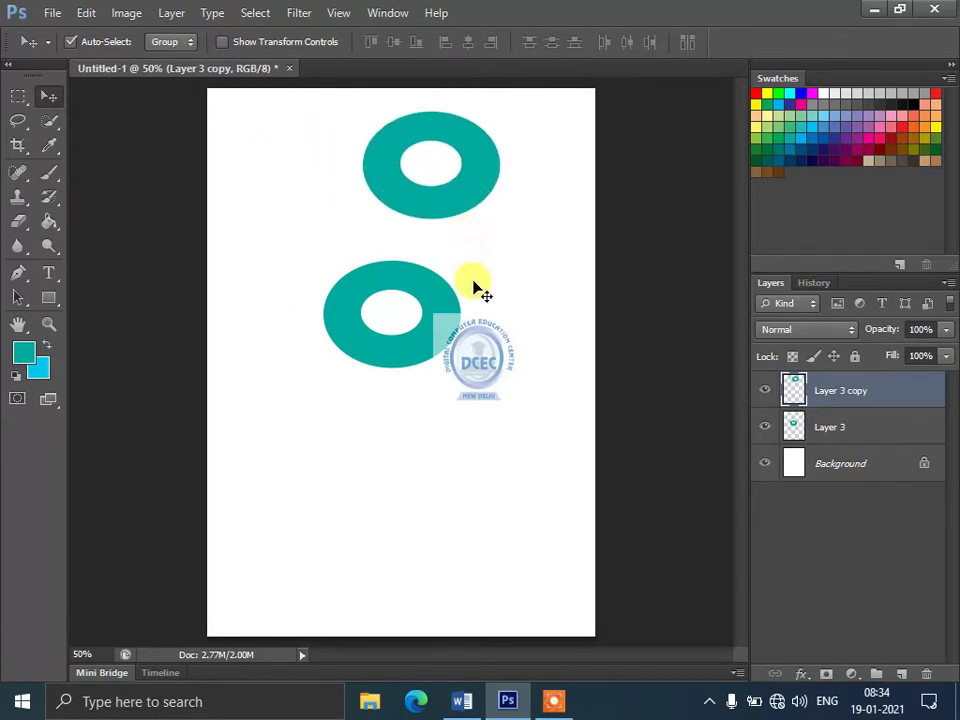
pyautogui.moveTo(459, 334)
pyautogui.mouseDown()
pyautogui.moveTo(455, 392)
pyautogui.moveTo(470, 372)
pyautogui.moveTo(455, 372)
pyautogui.mouseUp()
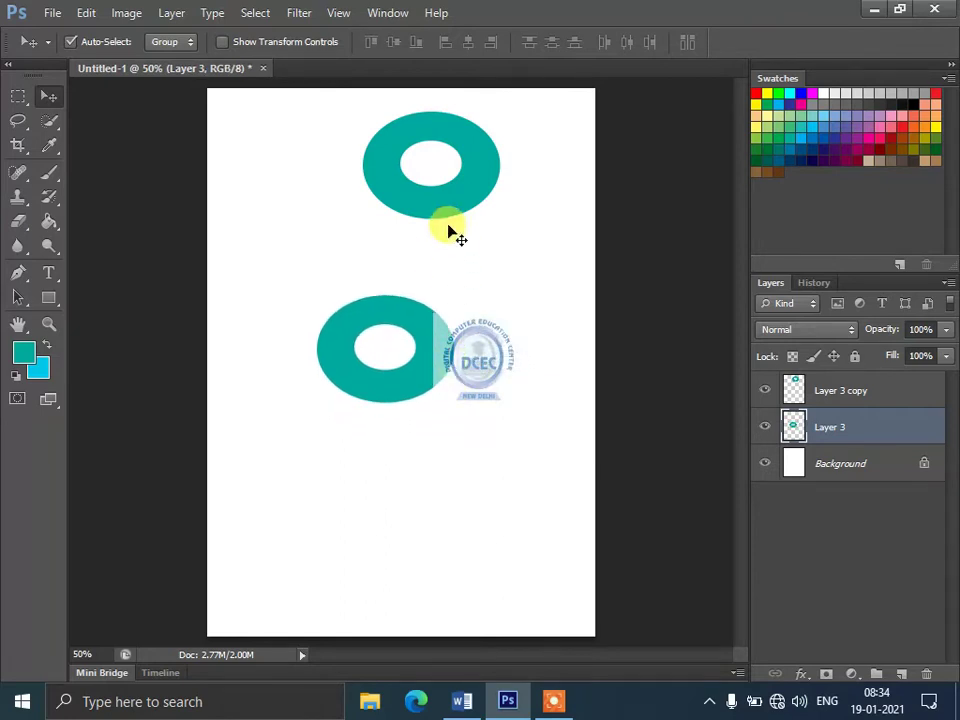
pyautogui.moveTo(450, 207); pyautogui.dragTo(458, 246)
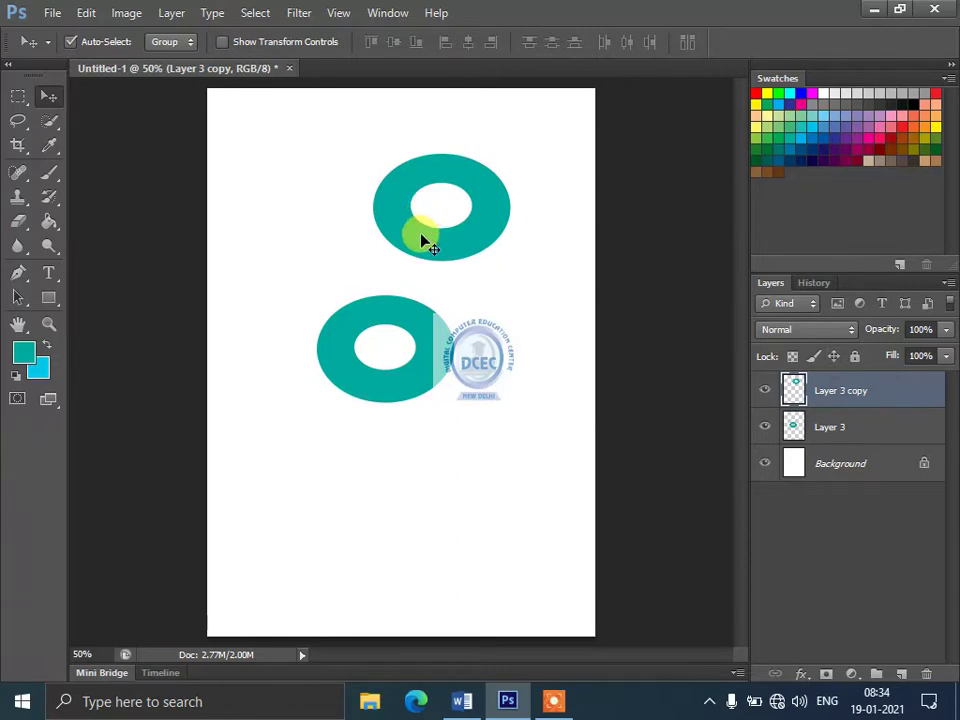
pyautogui.moveTo(425, 243); pyautogui.dragTo(400, 225)
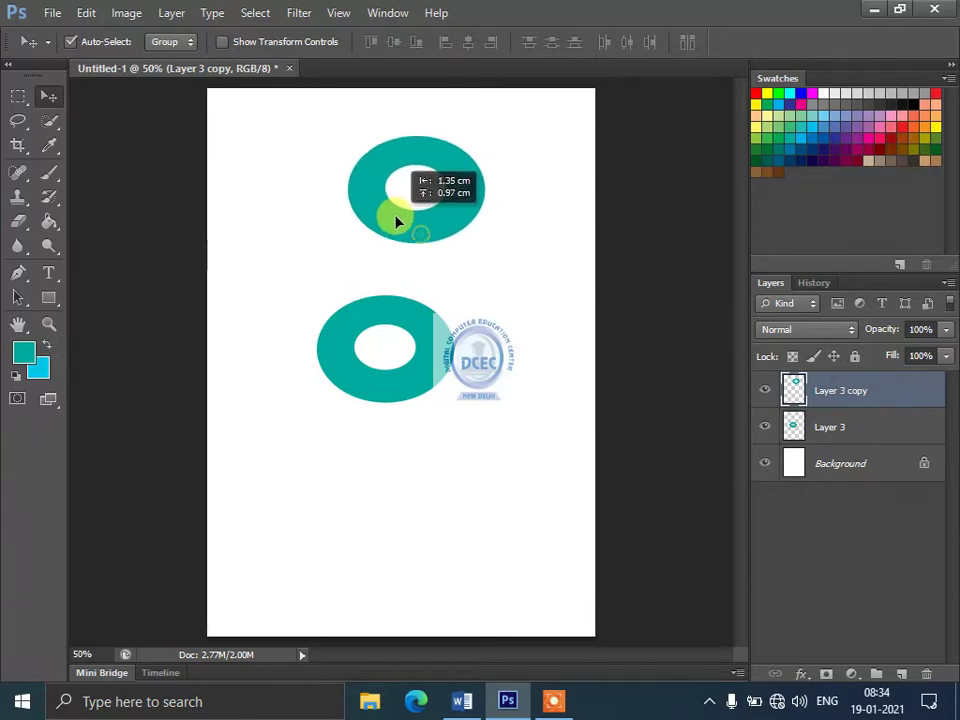
# - Marquee-select the upper ring and copy it onto a new Layer 4 with Ctrl+J
pyautogui.click(19, 100)
pyautogui.moveTo(301, 119); pyautogui.dragTo(493, 242)
pyautogui.hotkey('ctrl', 'j')
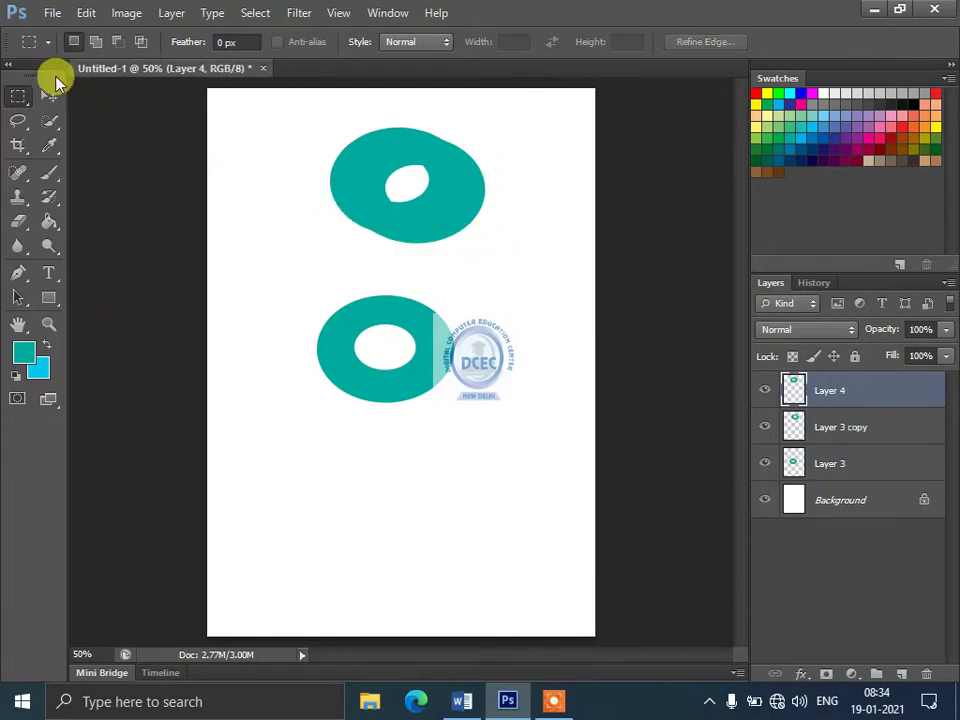
# - Arrange three rings: Layer 4's centred on the DCEC logo, the original moved lower left
pyautogui.click(50, 93)
pyautogui.moveTo(396, 226); pyautogui.dragTo(482, 328)
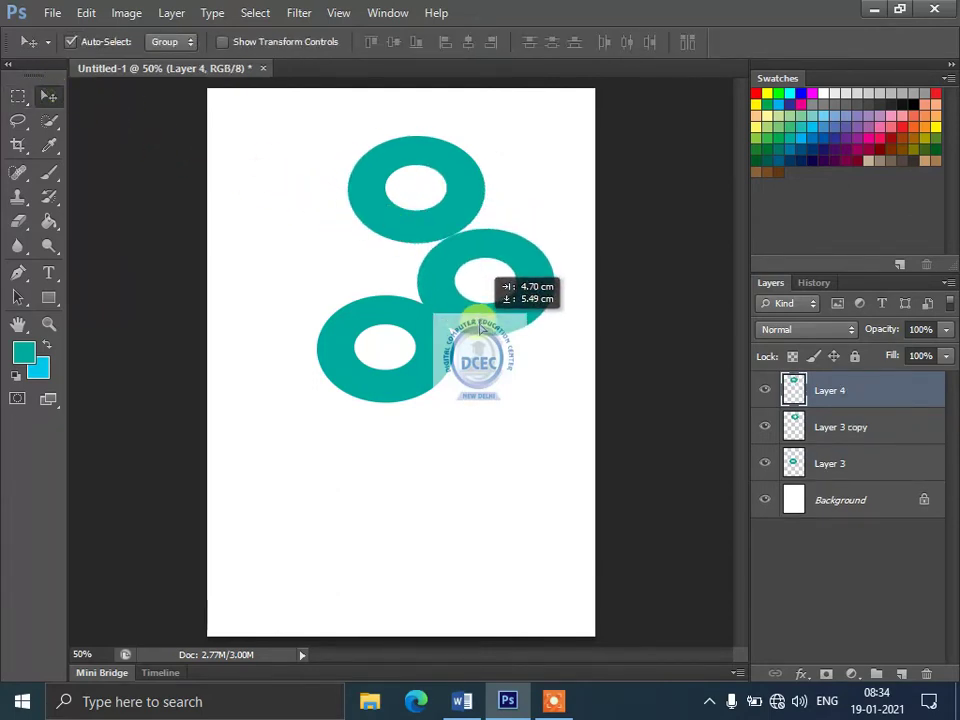
pyautogui.moveTo(408, 395); pyautogui.dragTo(351, 467)
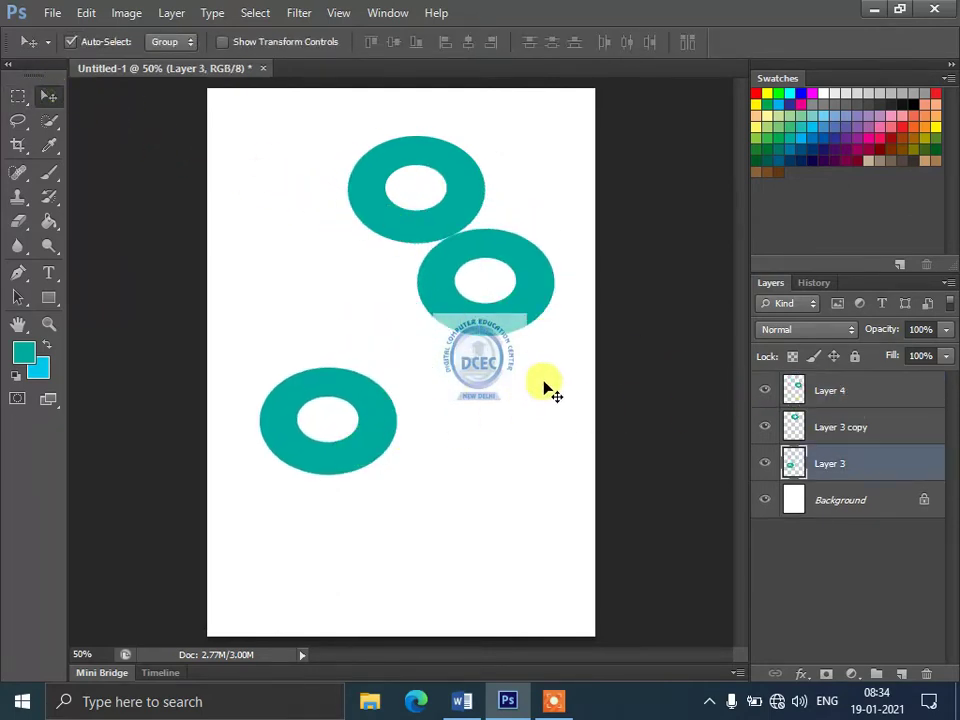
pyautogui.moveTo(510, 332); pyautogui.dragTo(510, 419)
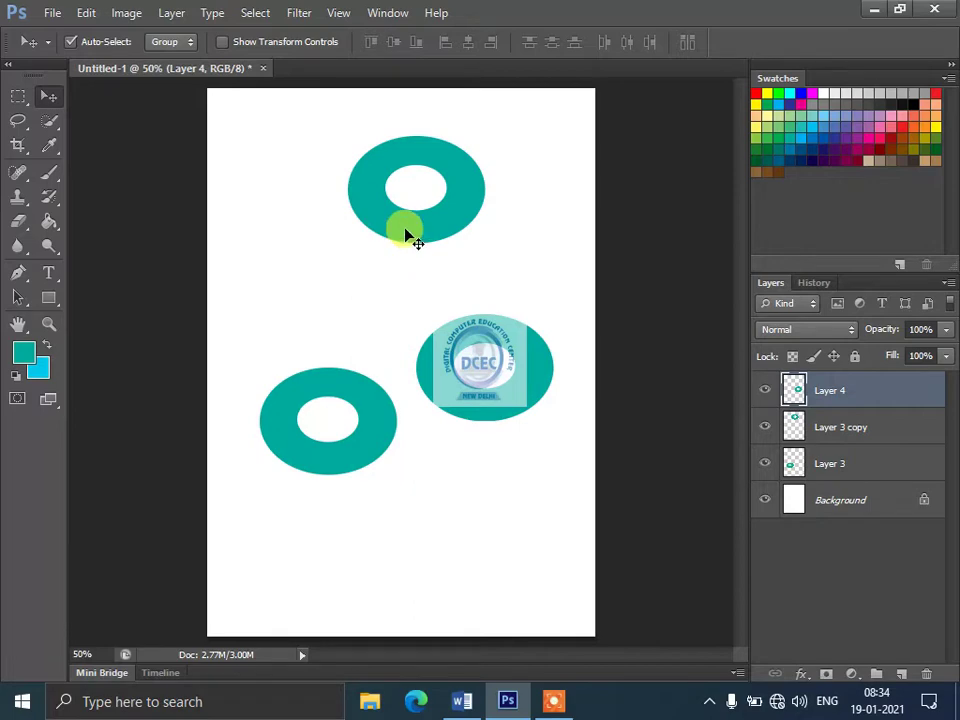
pyautogui.moveTo(407, 234); pyautogui.dragTo(368, 243)
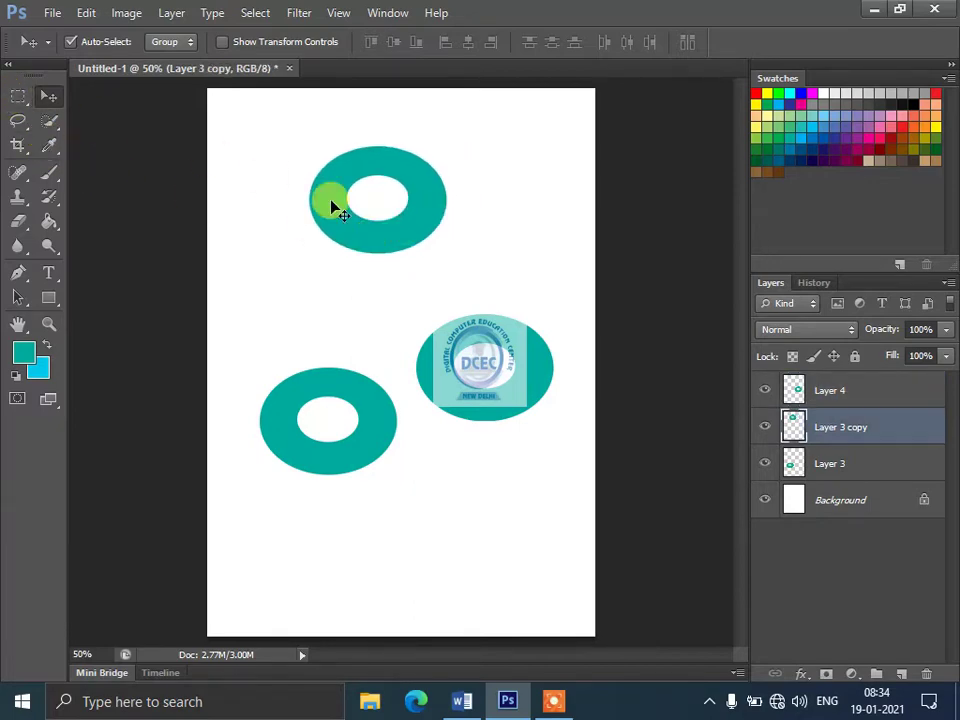
# - Revert the document to its Untitled-1 opening snapshot in the History panel
pyautogui.click(171, 13)
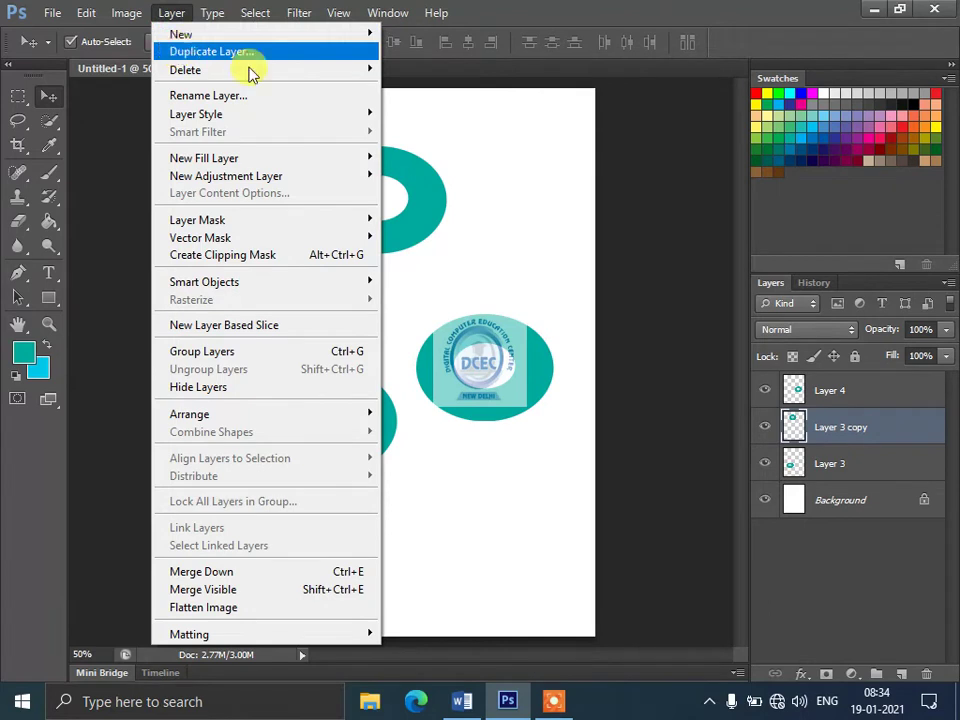
pyautogui.click(505, 195)
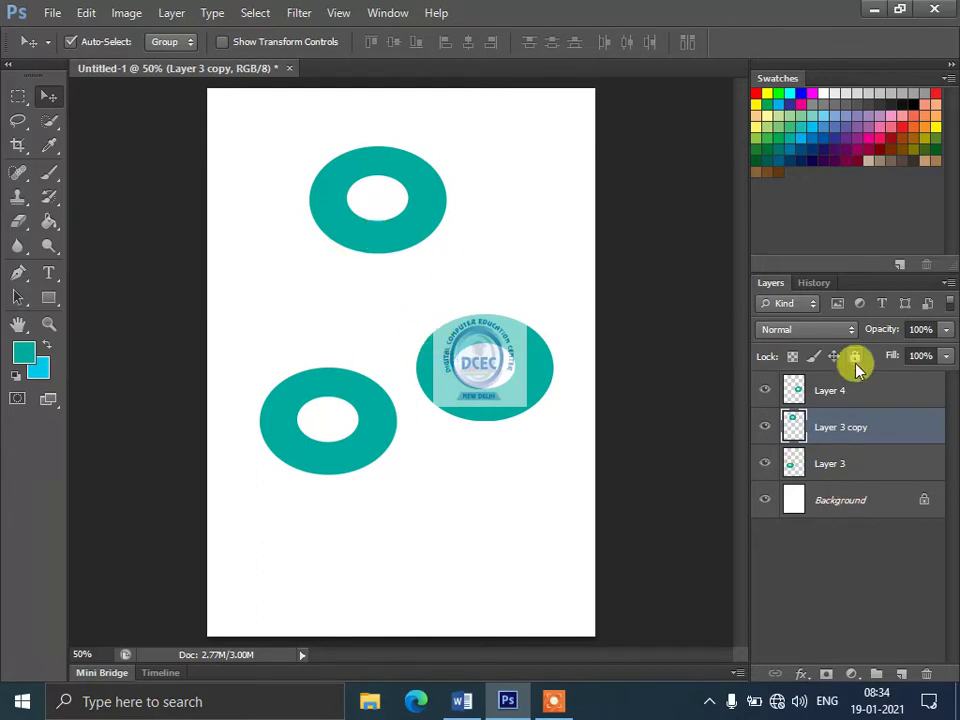
pyautogui.click(816, 285)
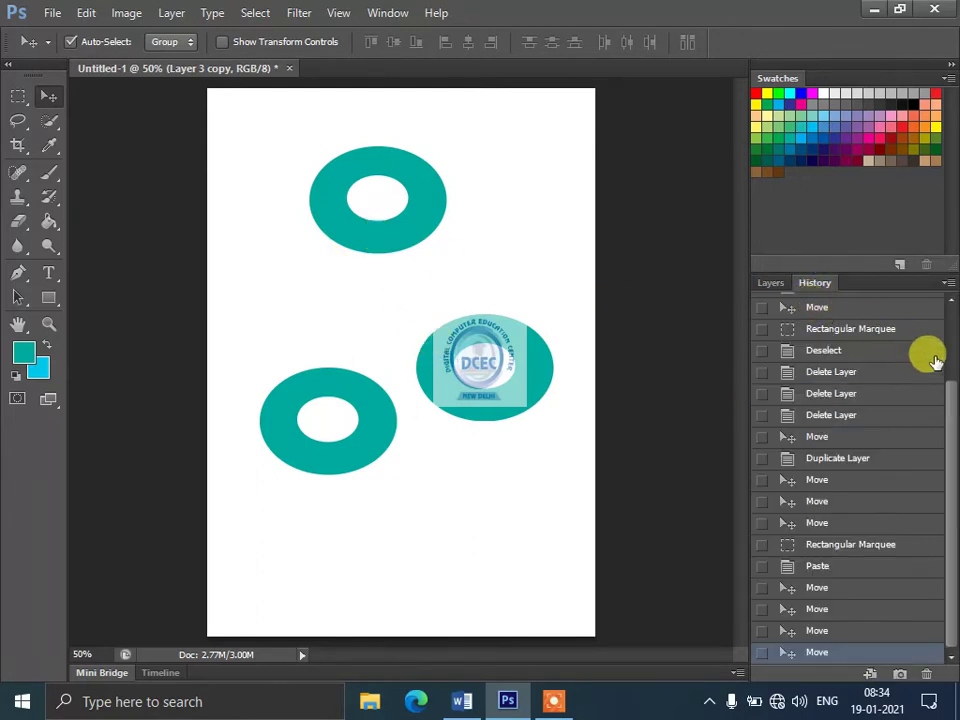
pyautogui.moveTo(949, 403); pyautogui.dragTo(953, 333)
pyautogui.click(851, 306)
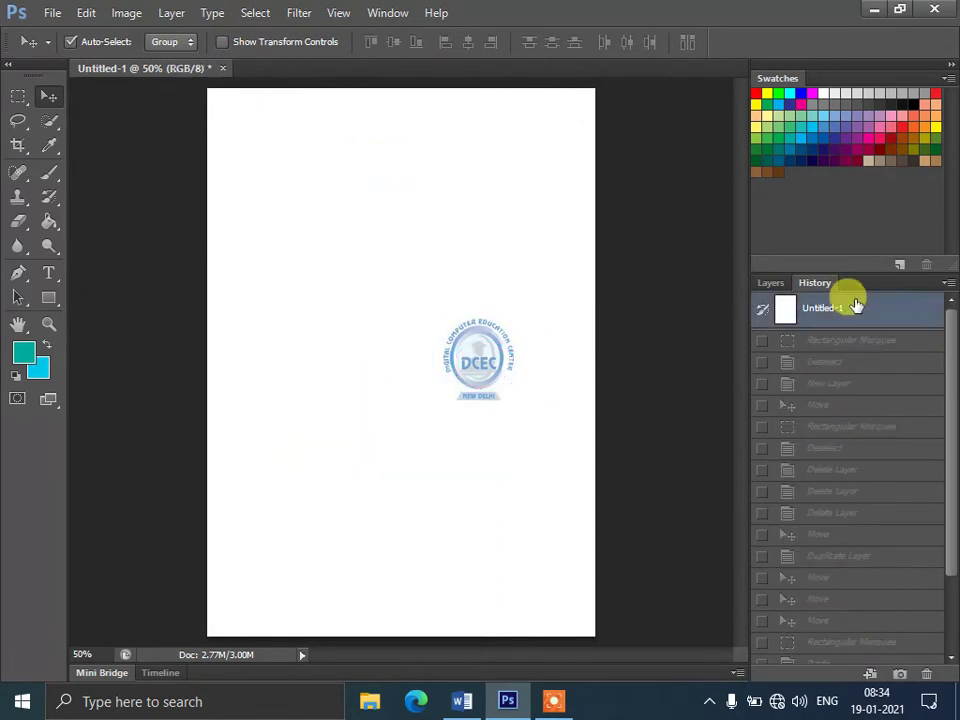
pyautogui.click(17, 97)
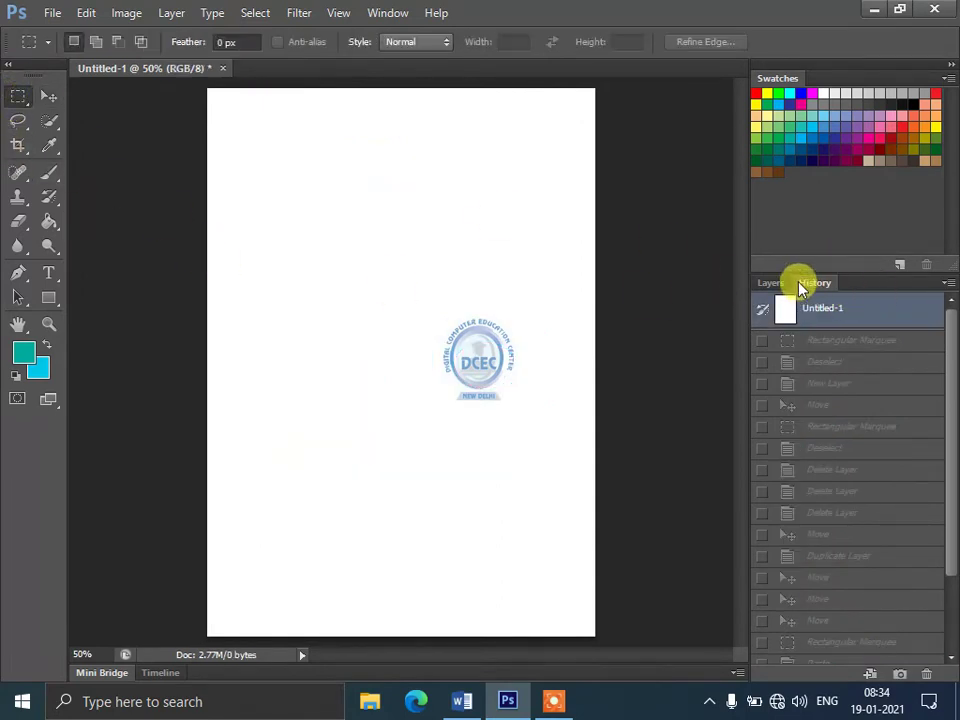
pyautogui.click(782, 283)
# - On a new layer, fill an upper-left rectangular selection with teal and deselect
pyautogui.click(900, 672)
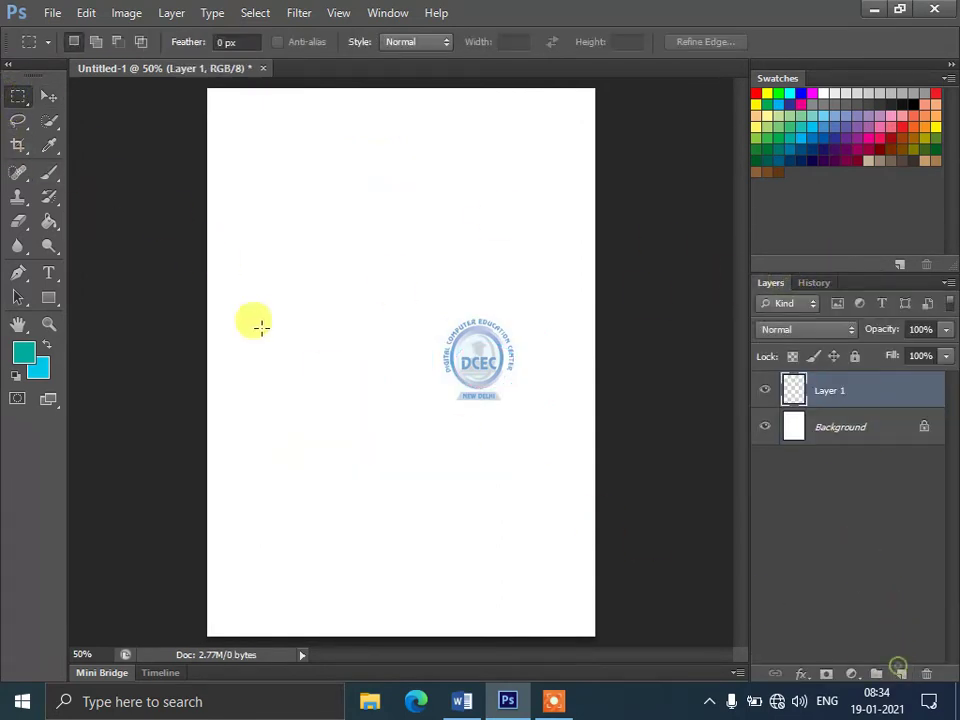
pyautogui.moveTo(285, 170); pyautogui.dragTo(393, 292)
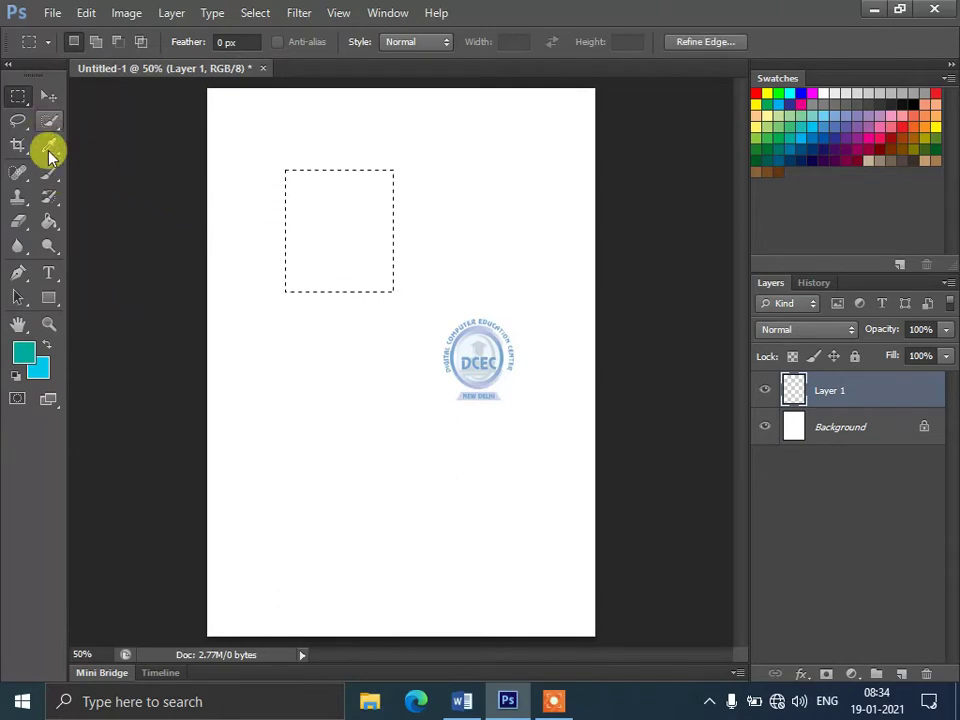
pyautogui.click(49, 218)
pyautogui.click(381, 245)
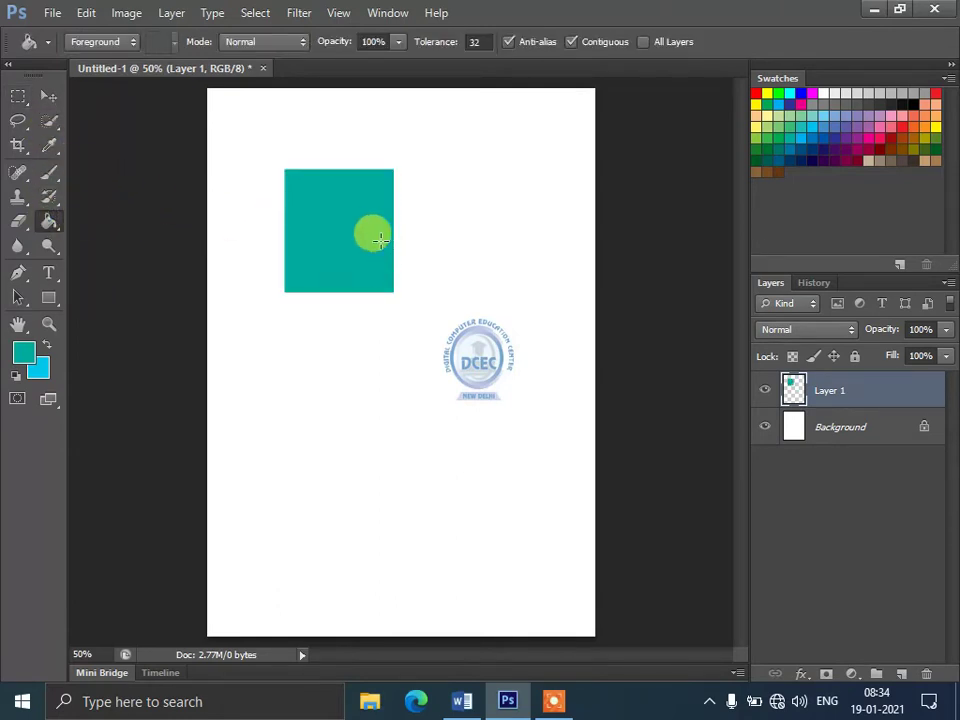
pyautogui.hotkey('ctrl', 'd')
pyautogui.click(48, 96)
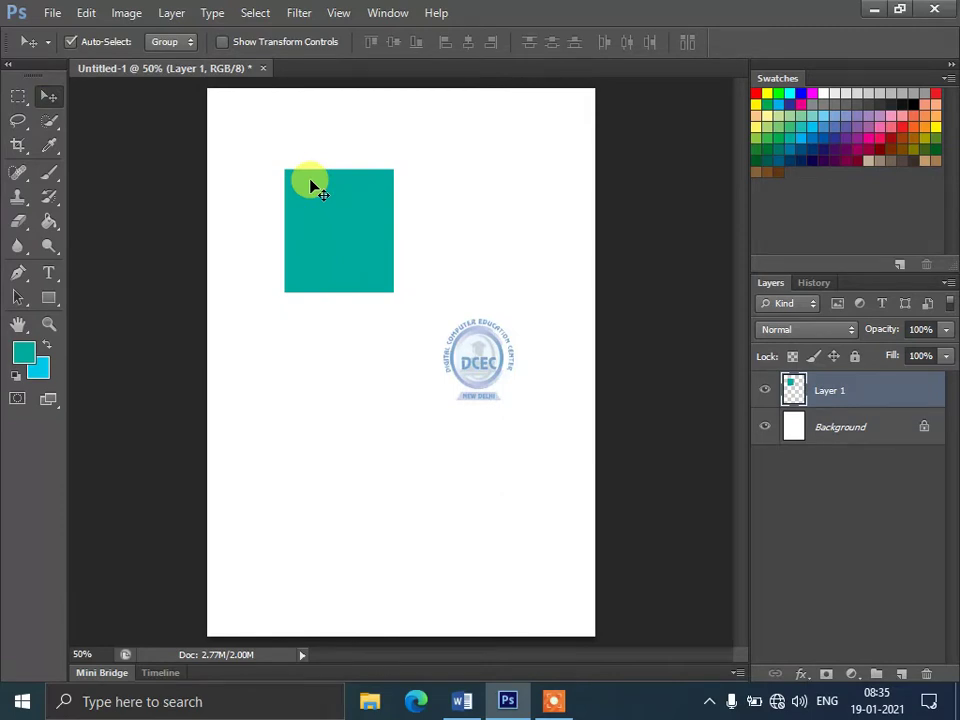
pyautogui.click(18, 96)
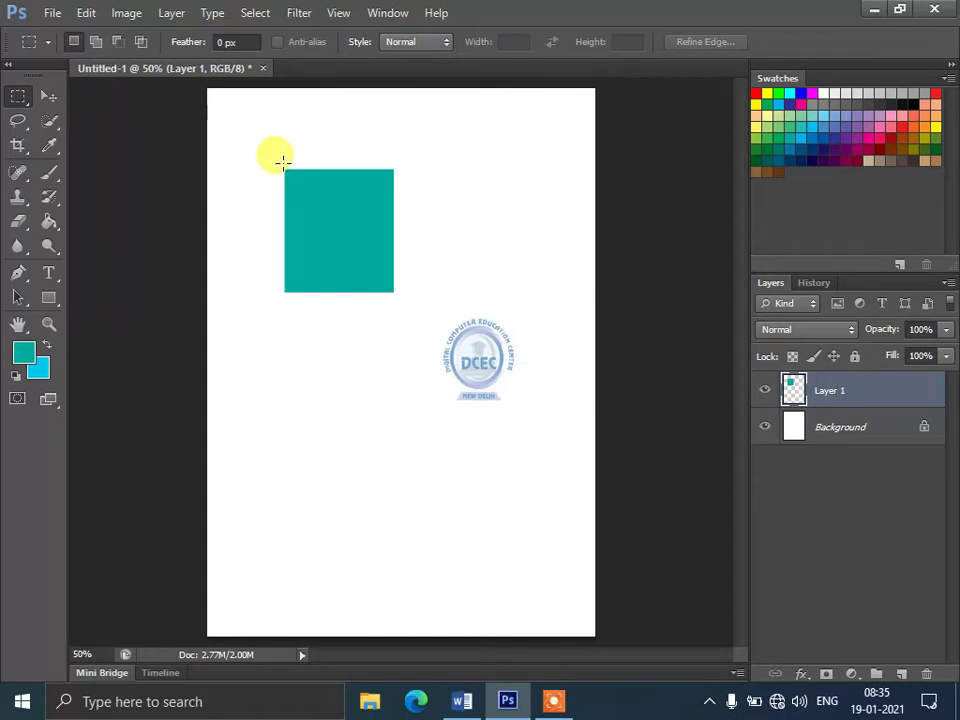
pyautogui.moveTo(283, 161); pyautogui.dragTo(401, 296)
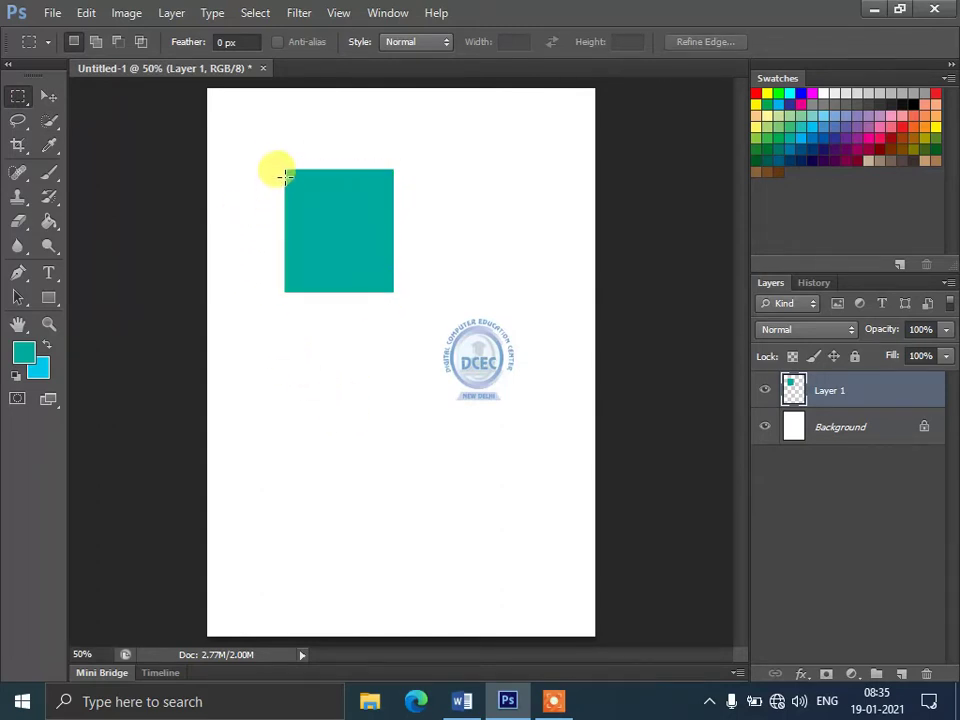
pyautogui.moveTo(285, 169); pyautogui.dragTo(387, 303)
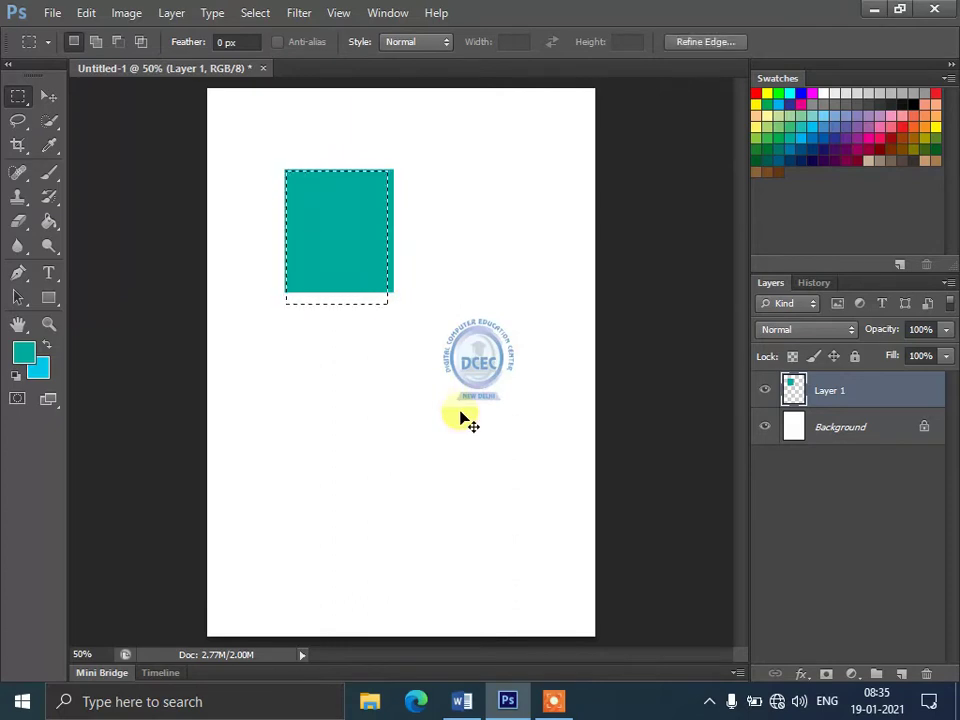
pyautogui.click(462, 418)
pyautogui.moveTo(265, 145); pyautogui.dragTo(414, 323)
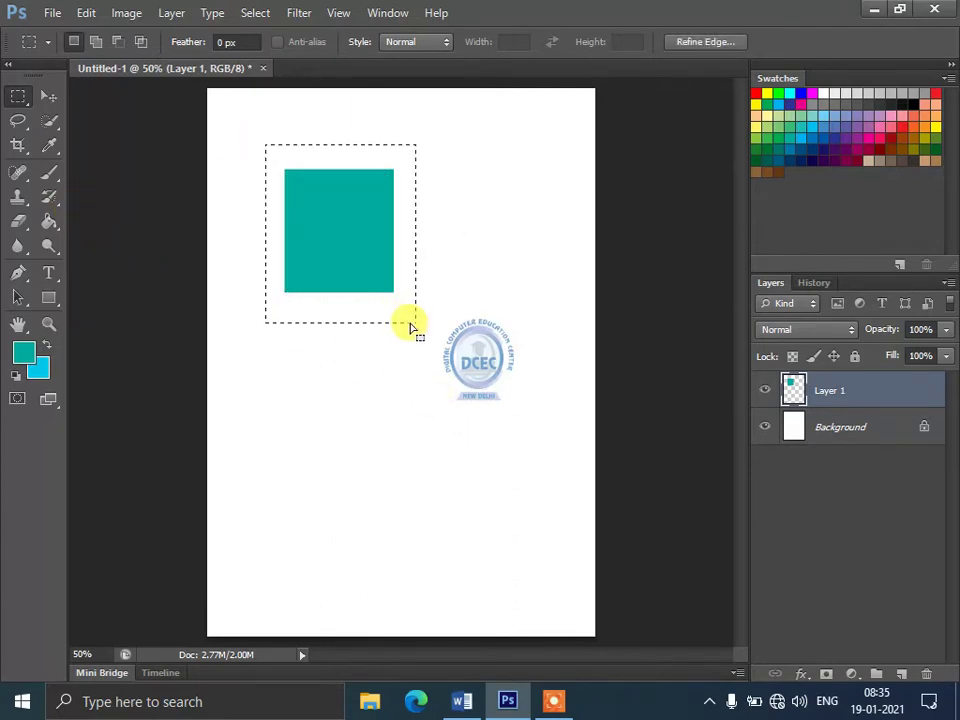
pyautogui.click(410, 325)
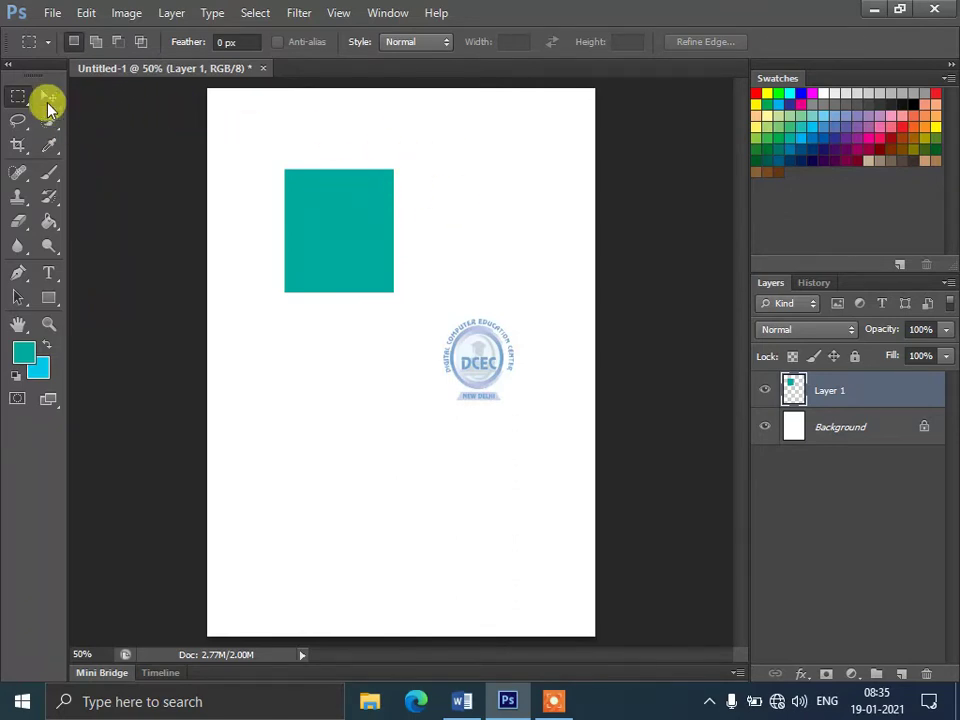
pyautogui.click(48, 122)
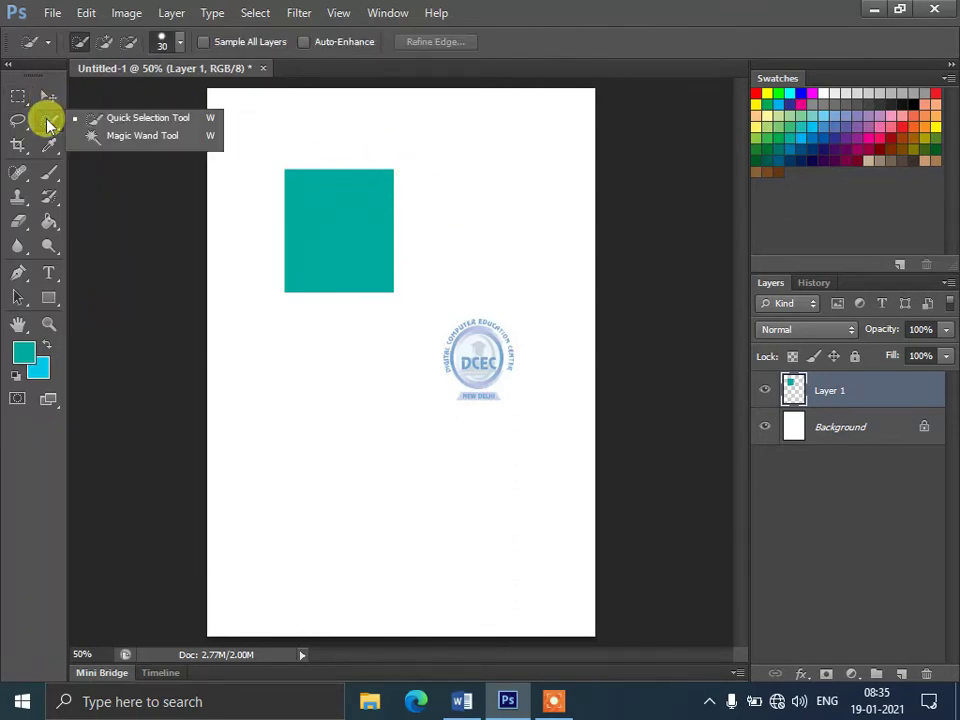
# - Select the teal rectangle by colour with the Magic Wand tool
pyautogui.click(117, 137)
pyautogui.click(339, 221)
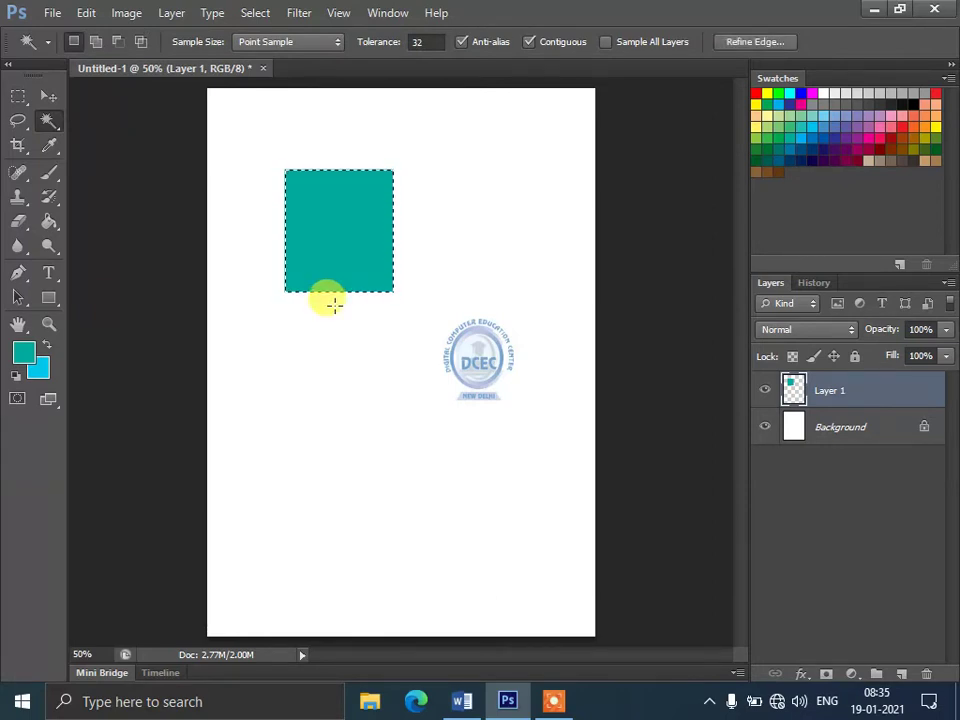
pyautogui.hotkey('ctrl', 'd')
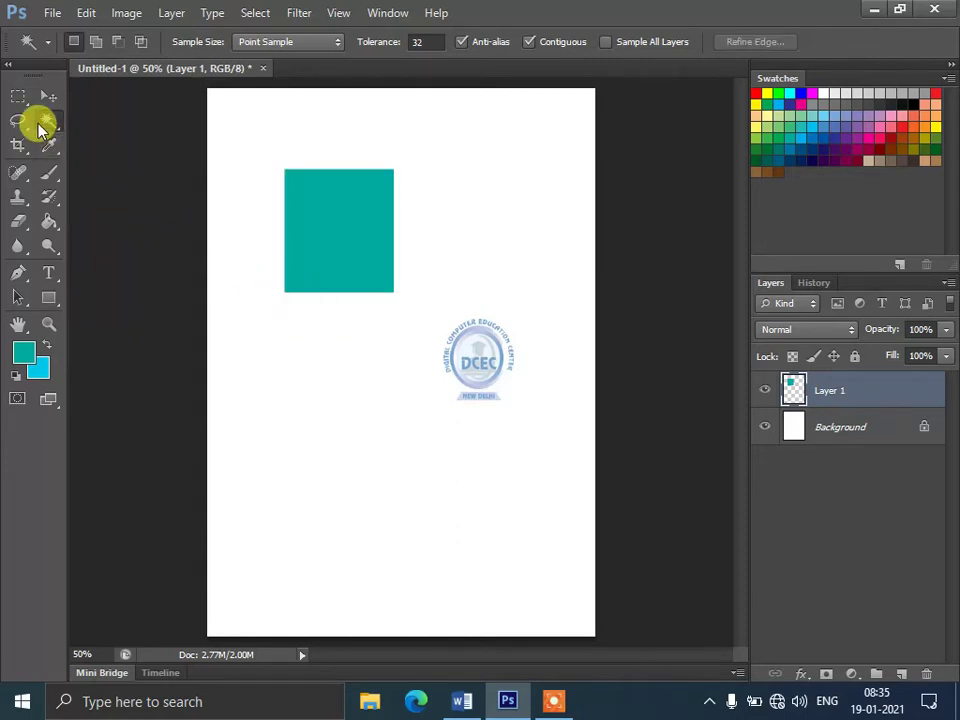
pyautogui.rightClick(42, 122)
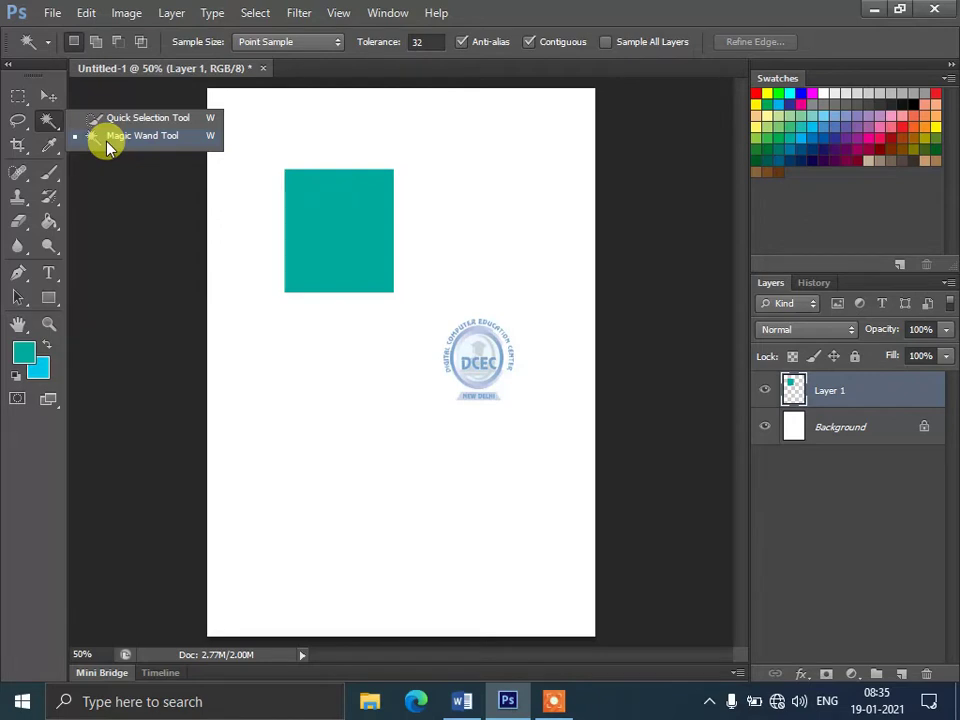
pyautogui.click(110, 137)
pyautogui.click(308, 222)
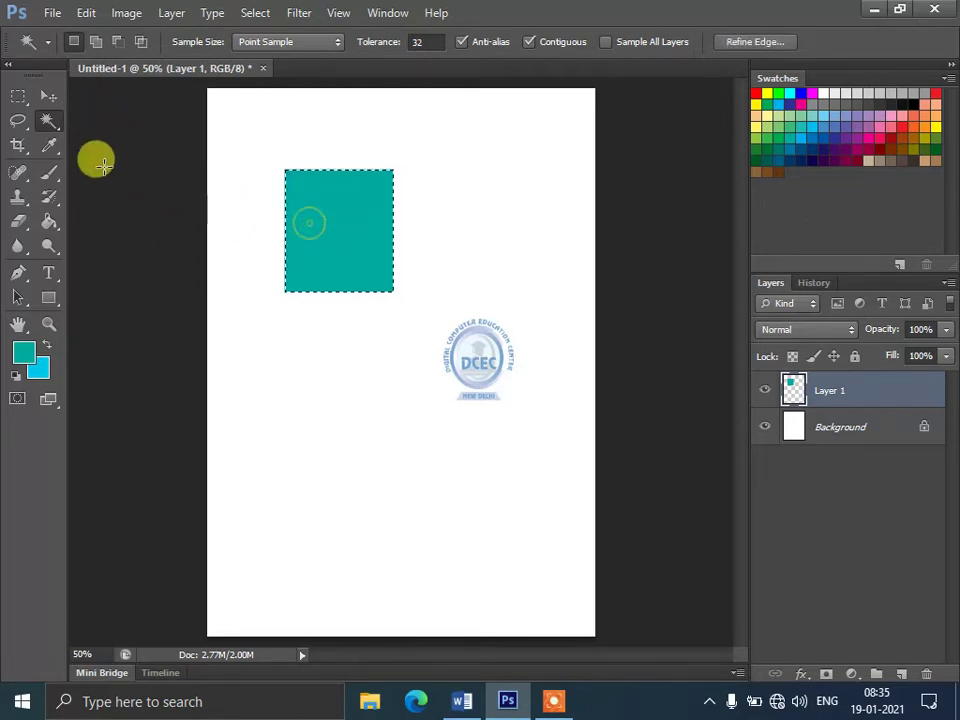
# - Paint Bucket the rectangle dark blue, pink, purple, finally light periwinkle blue
pyautogui.click(48, 220)
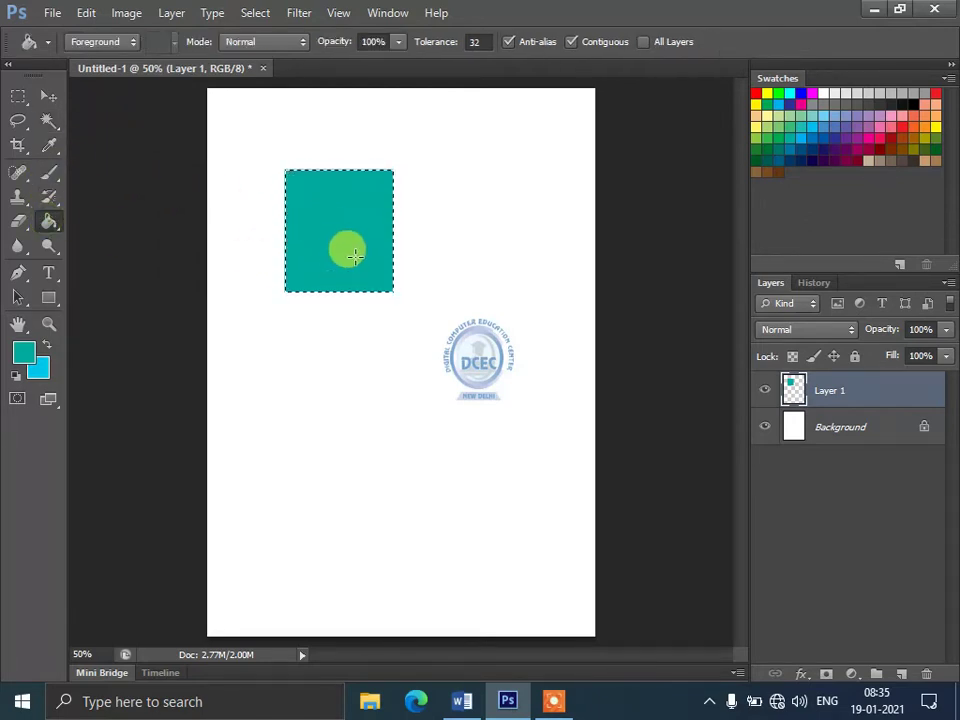
pyautogui.click(350, 254)
pyautogui.click(832, 134)
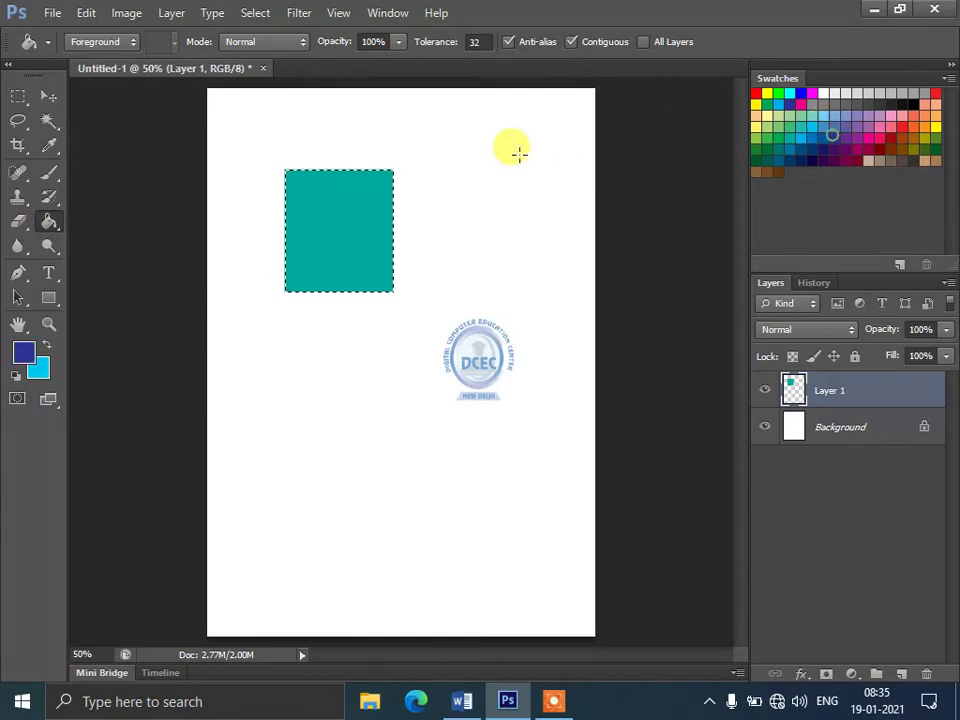
pyautogui.click(390, 186)
pyautogui.click(897, 113)
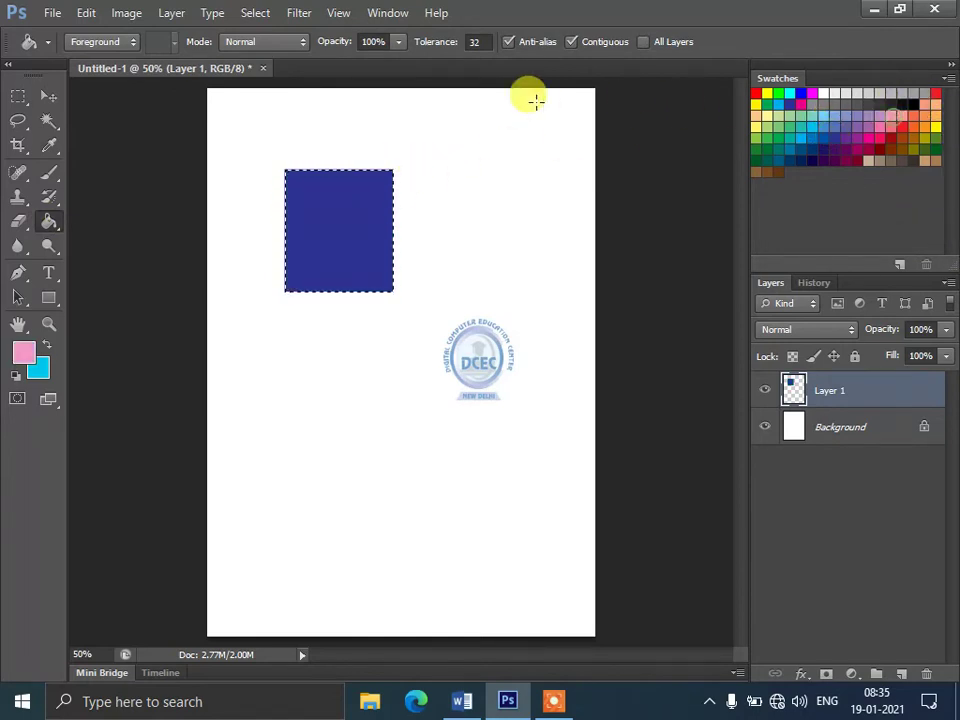
pyautogui.click(381, 199)
pyautogui.click(855, 122)
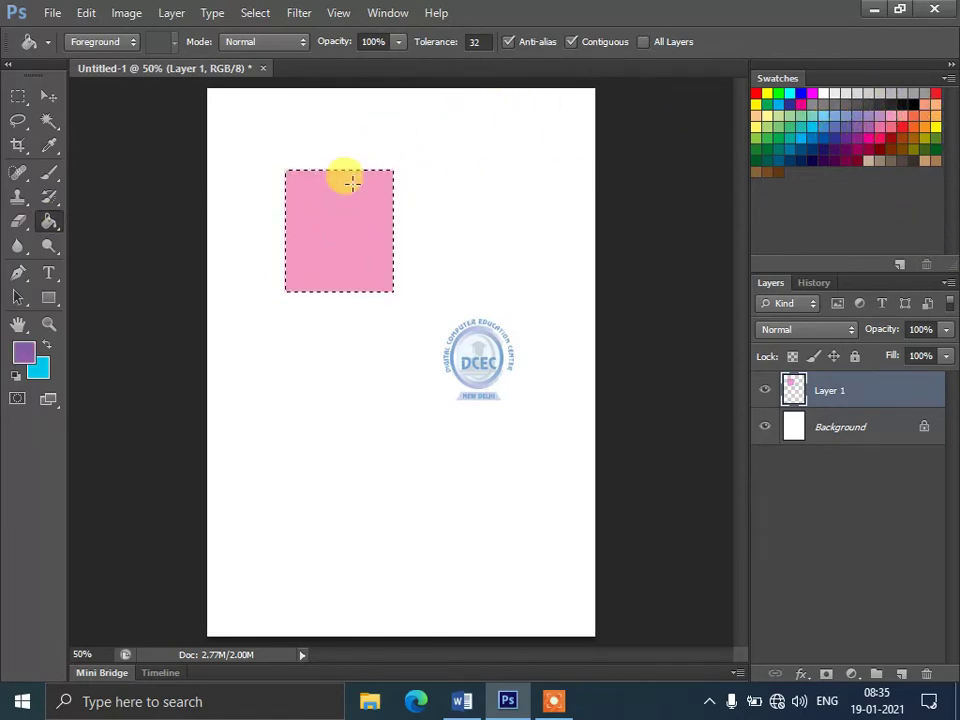
pyautogui.click(345, 190)
pyautogui.click(833, 115)
pyautogui.click(330, 175)
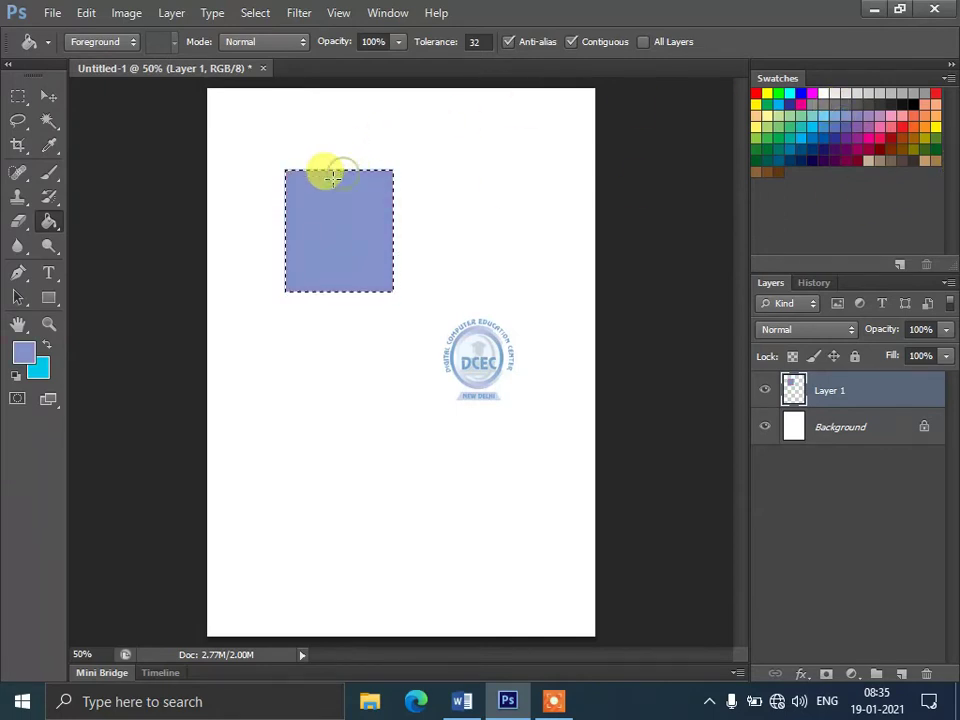
pyautogui.click(48, 98)
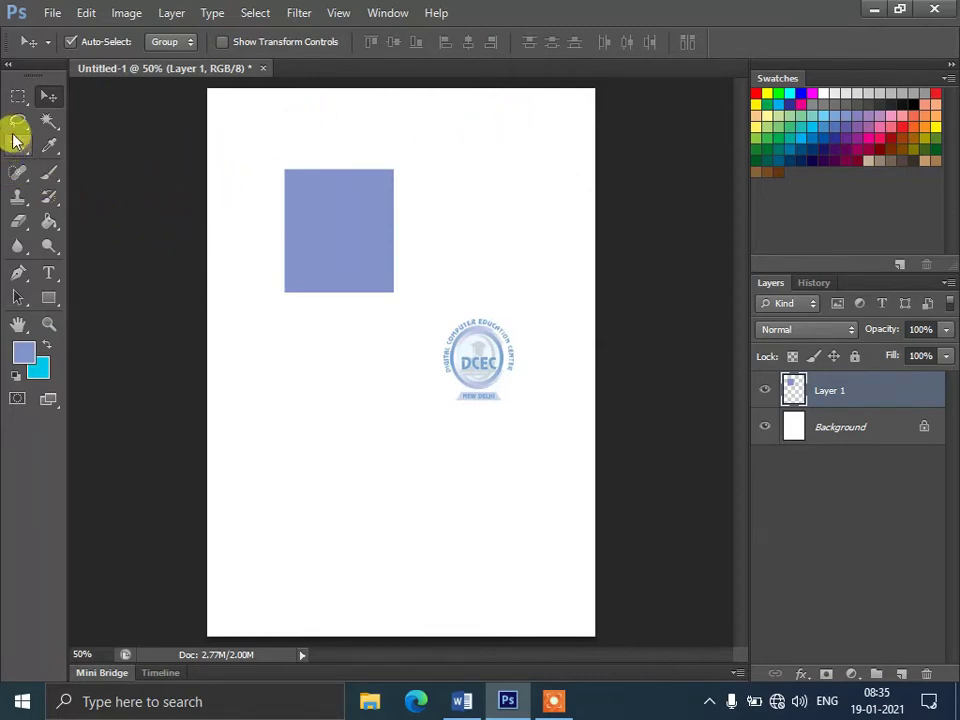
# - Open the hummingbird photo 09.JPG from Local Disk (C:) > Wallpapers
pyautogui.click(44, 13)
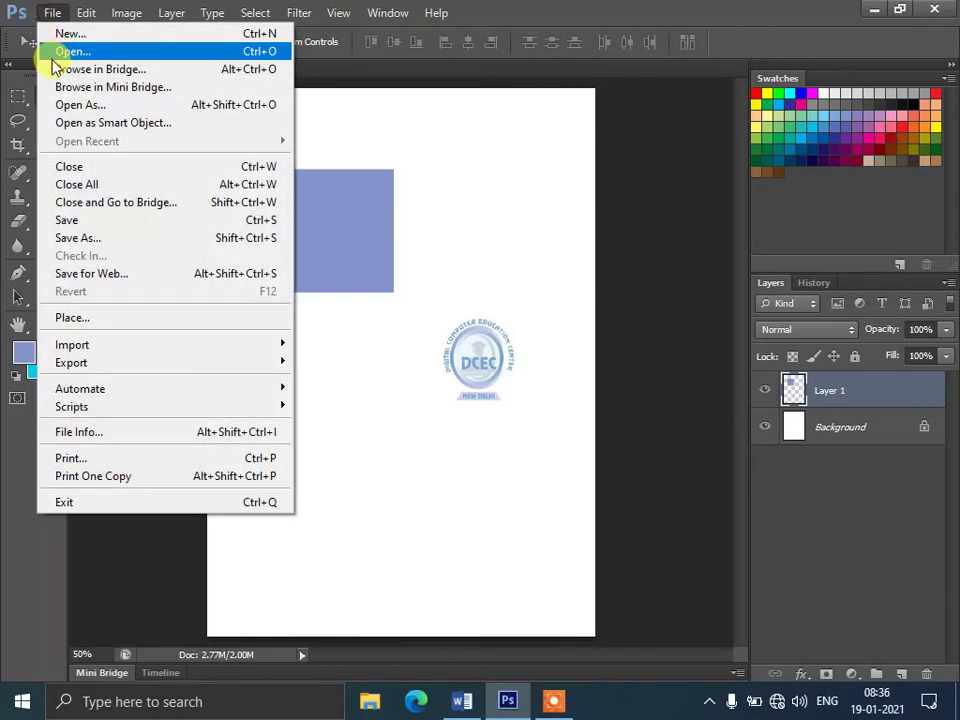
pyautogui.click(53, 57)
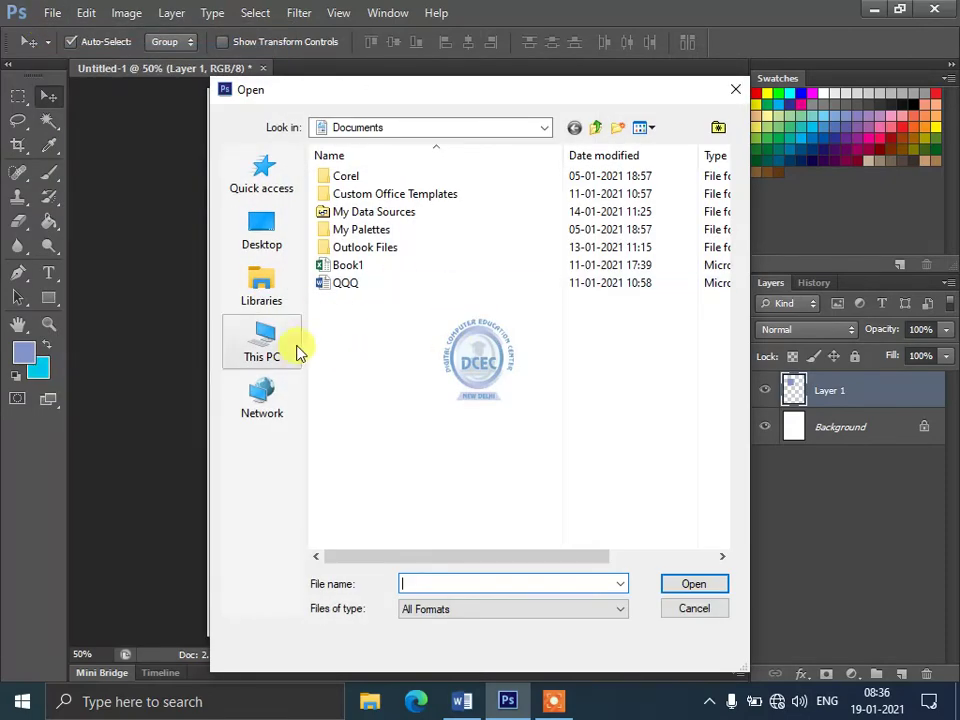
pyautogui.click(273, 347)
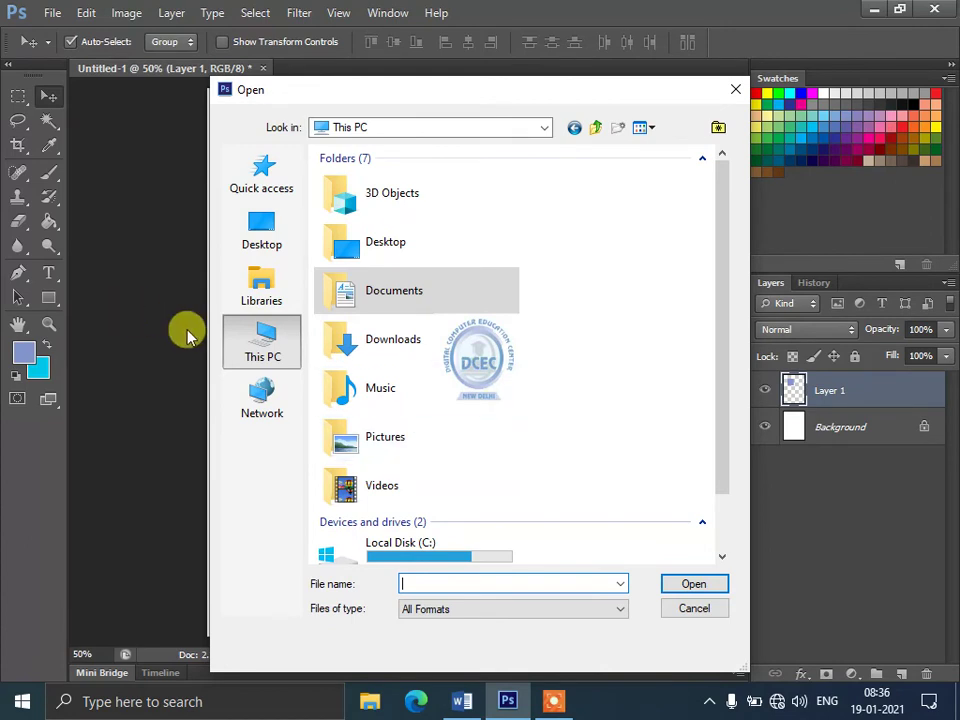
pyautogui.moveTo(720, 317); pyautogui.dragTo(680, 440)
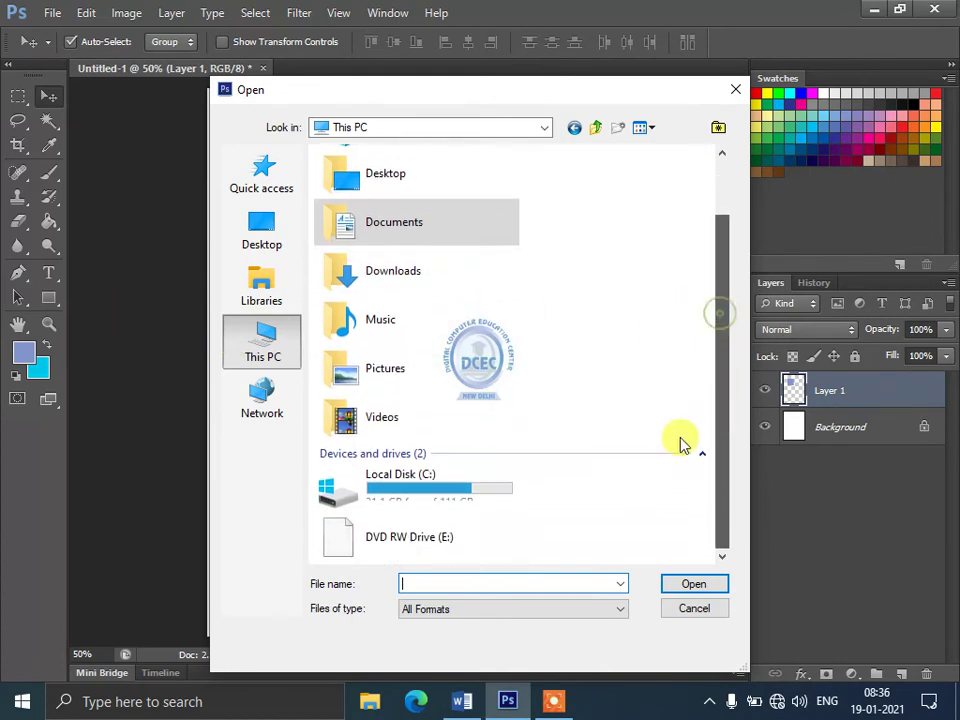
pyautogui.doubleClick(459, 490)
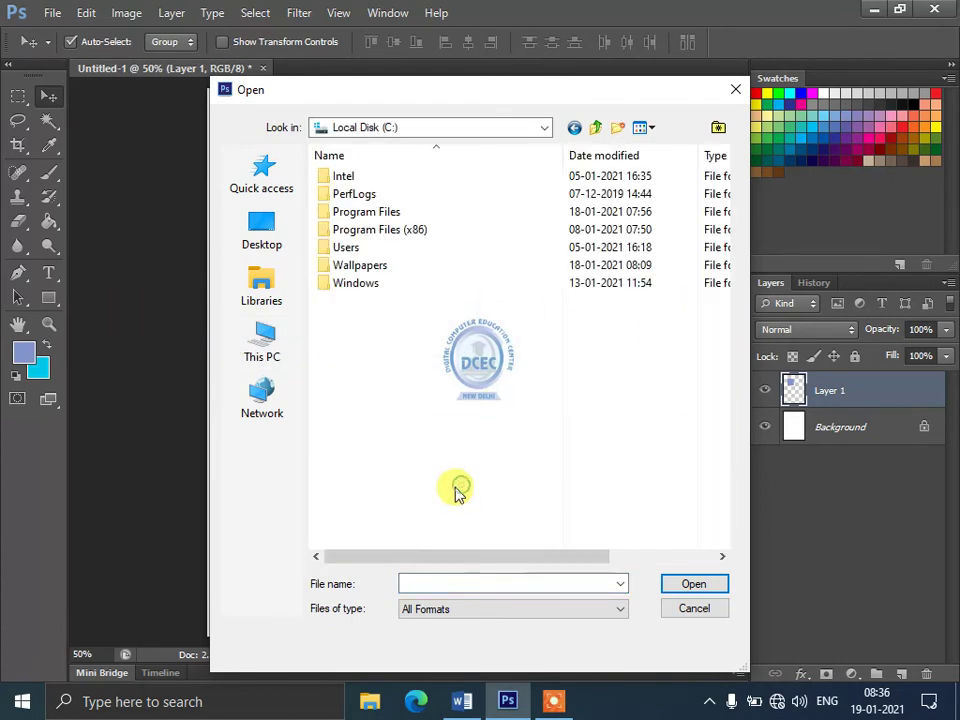
pyautogui.doubleClick(372, 266)
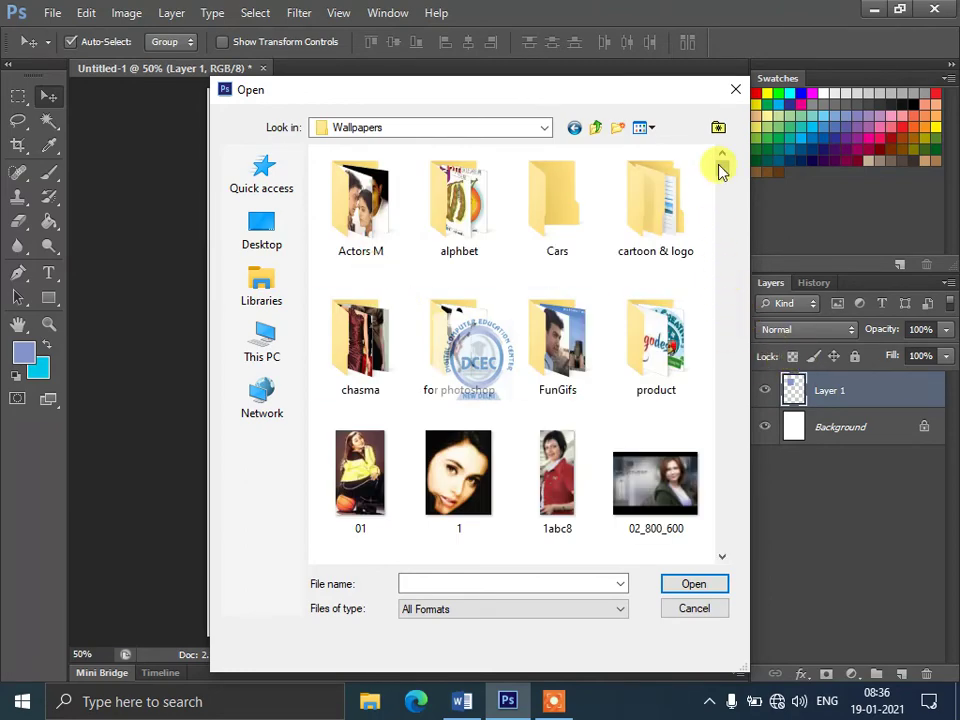
pyautogui.moveTo(722, 175); pyautogui.dragTo(720, 186)
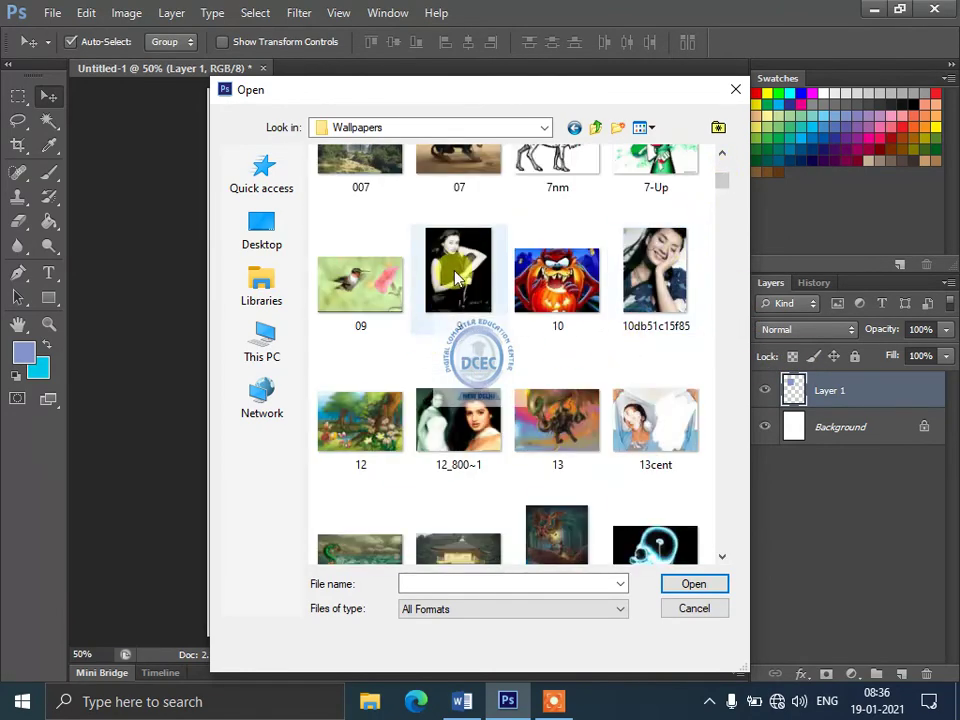
pyautogui.click(375, 279)
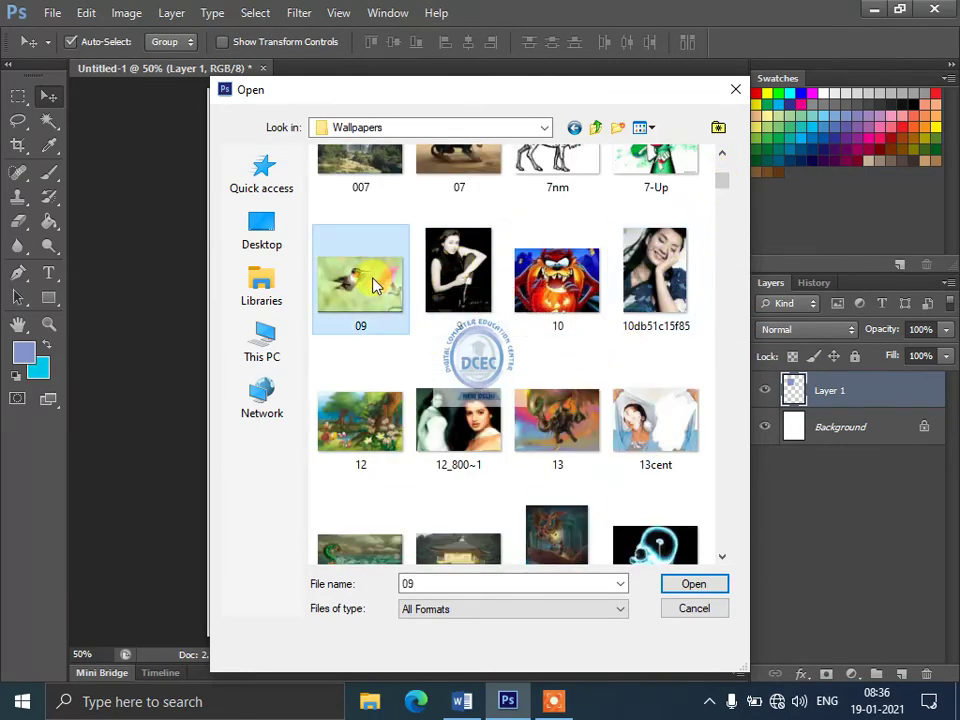
pyautogui.click(695, 584)
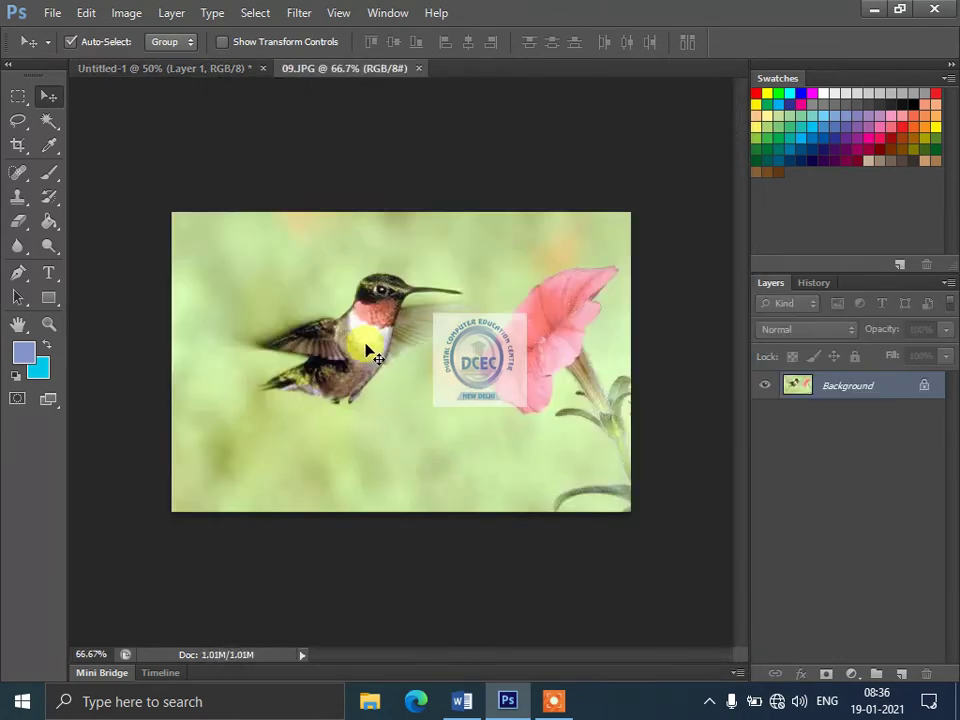
# - Float both documents, re-dock Untitled-1 as a tab, and show 09.JPG in front
pyautogui.click(217, 70)
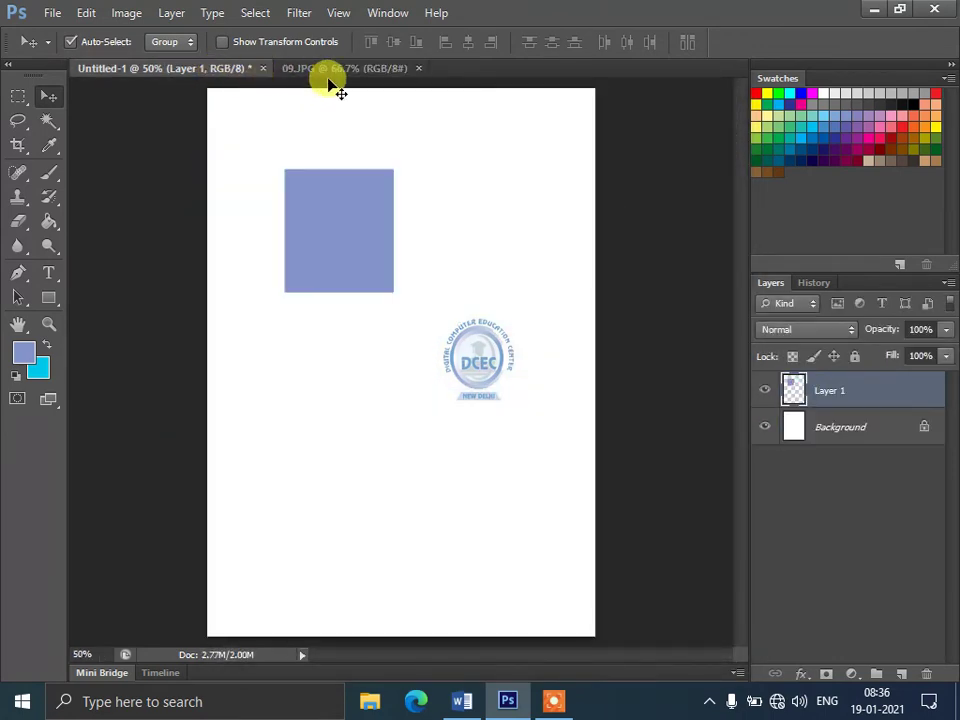
pyautogui.click(330, 75)
pyautogui.click(197, 57)
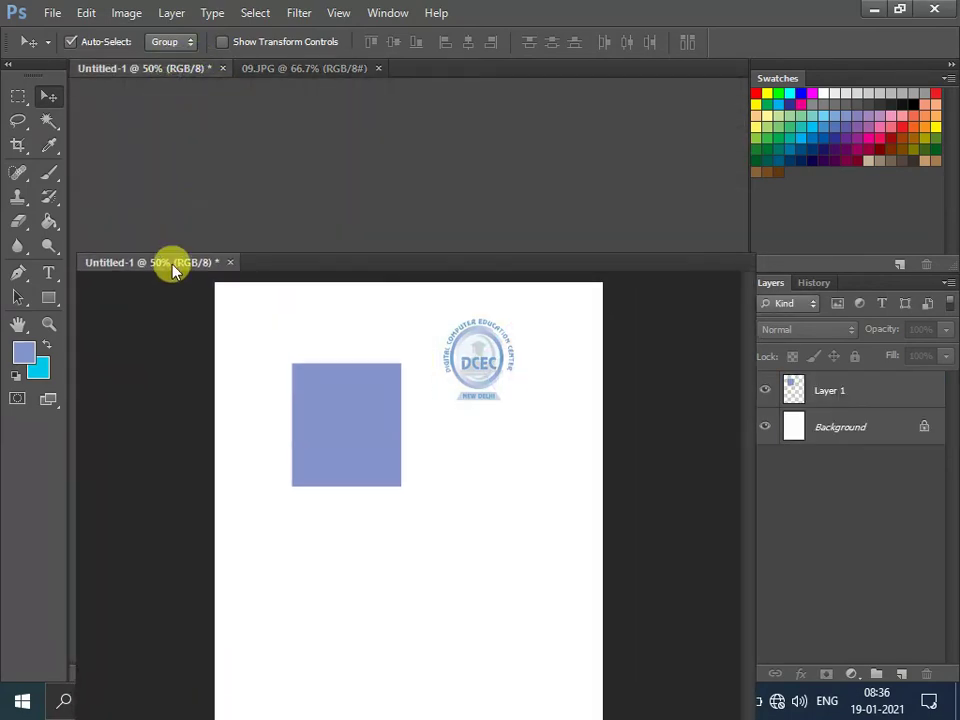
pyautogui.moveTo(177, 70); pyautogui.dragTo(180, 264)
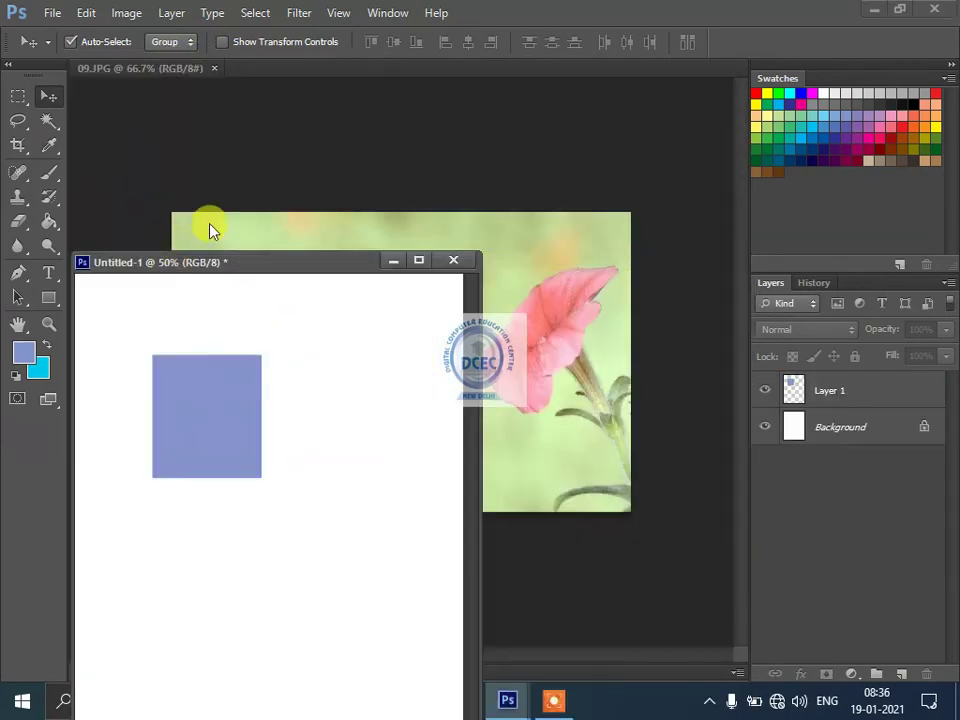
pyautogui.moveTo(165, 68)
pyautogui.mouseDown()
pyautogui.moveTo(287, 203)
pyautogui.moveTo(311, 138)
pyautogui.moveTo(209, 62)
pyautogui.mouseUp()
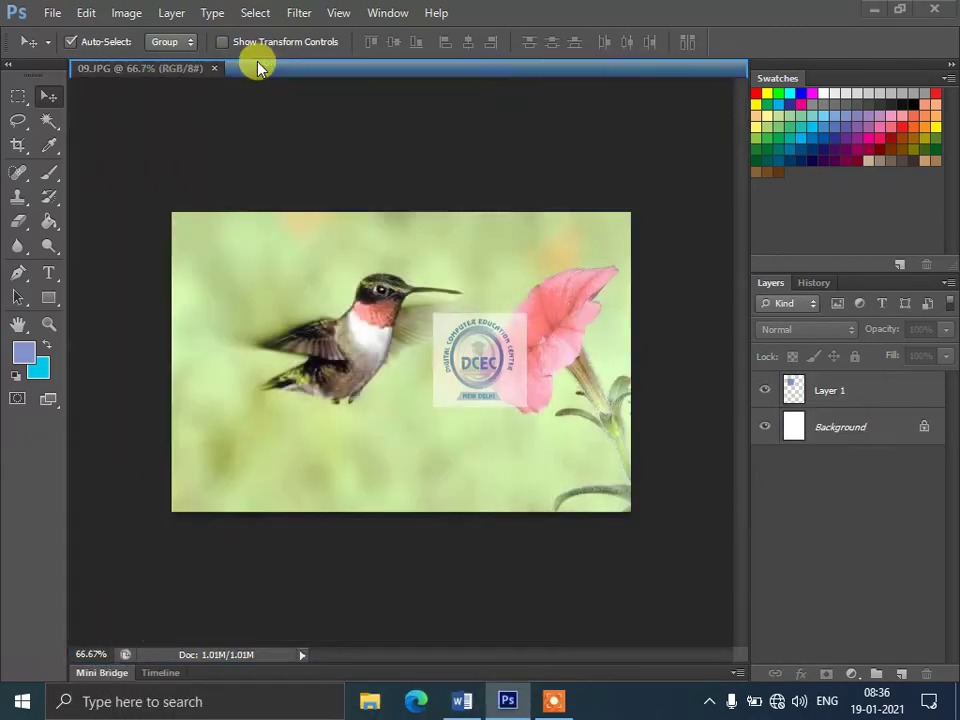
pyautogui.moveTo(188, 265); pyautogui.dragTo(255, 66)
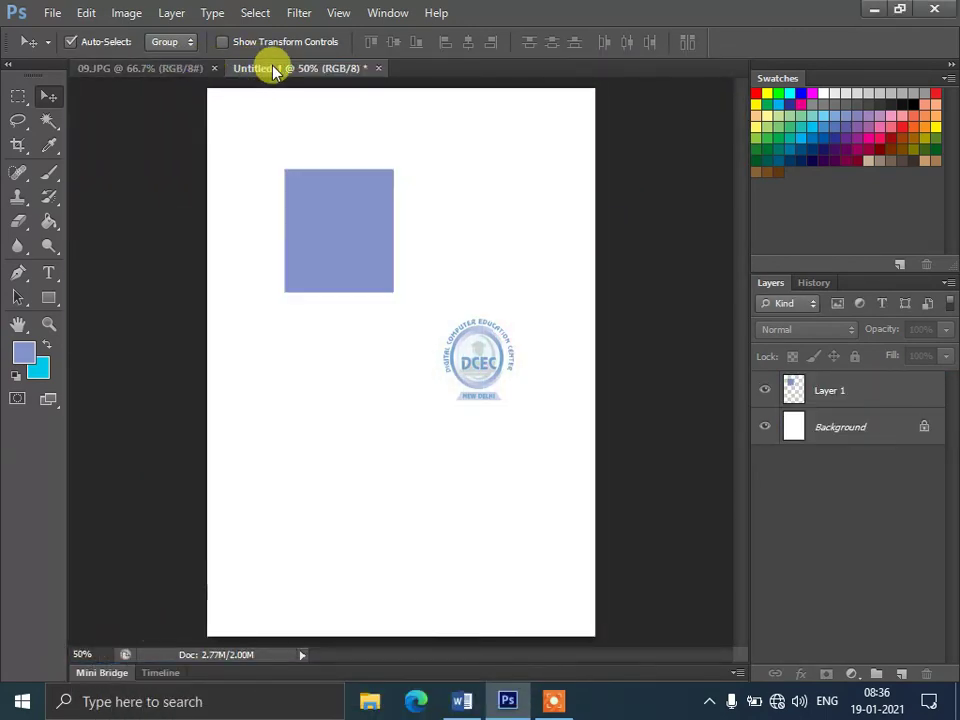
pyautogui.click(167, 68)
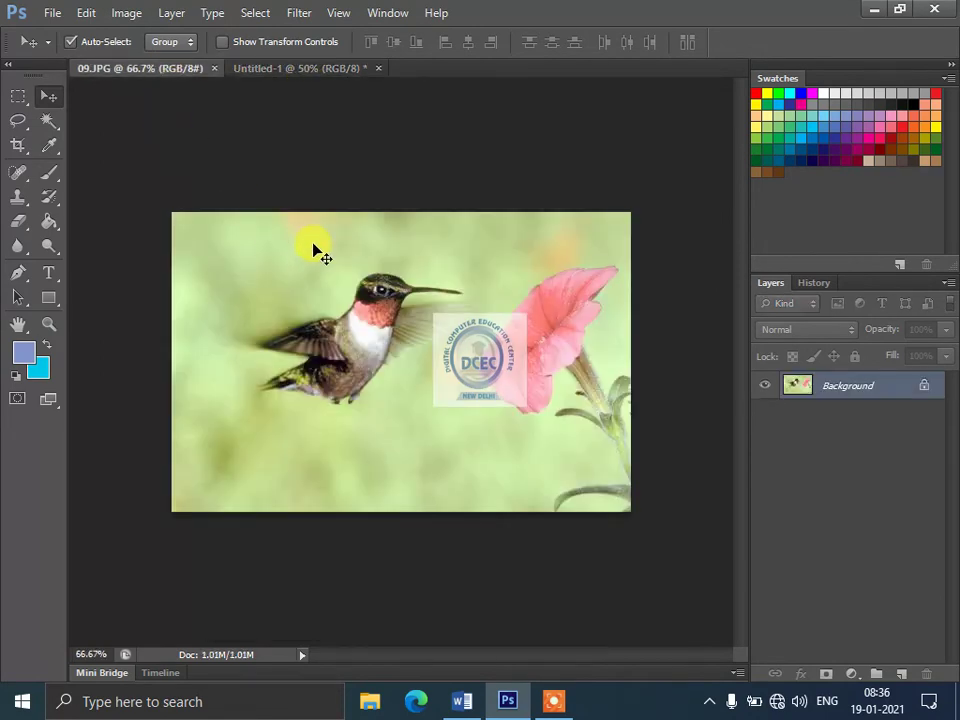
pyautogui.click(18, 96)
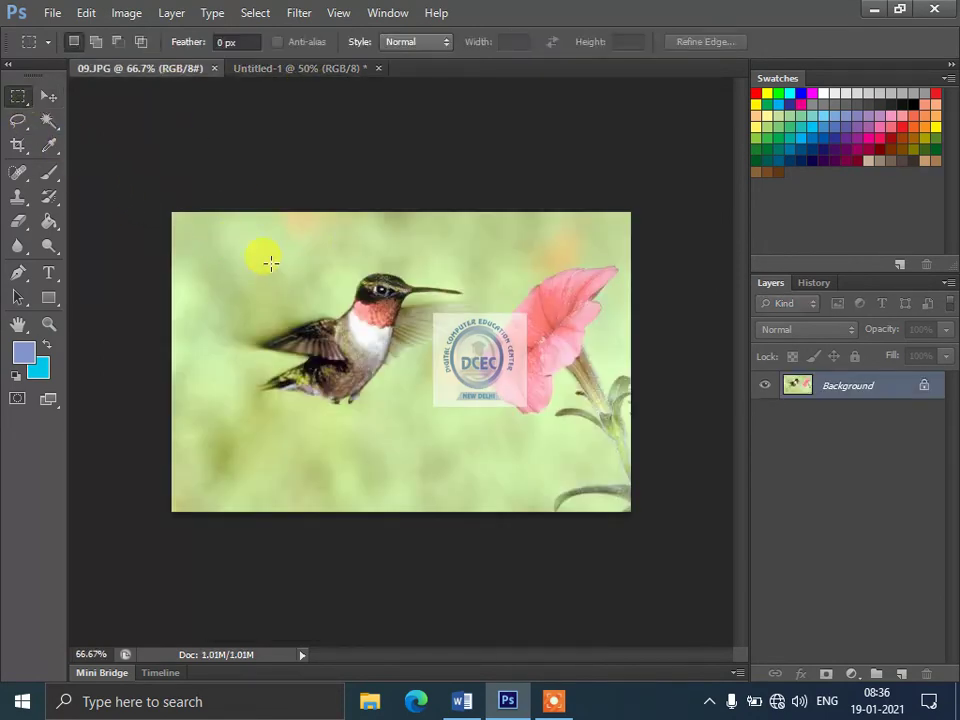
# - Apply a Content-Aware Fill over the hummingbird's wing selection, then undo it
pyautogui.hotkey('shift', 'F5')
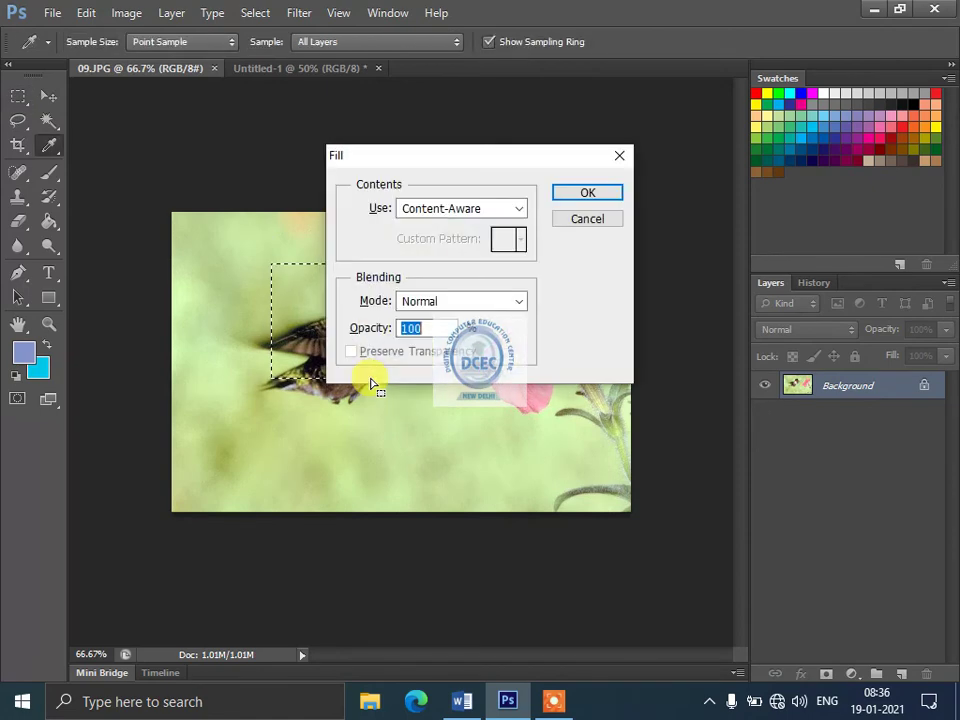
pyautogui.press('Return')
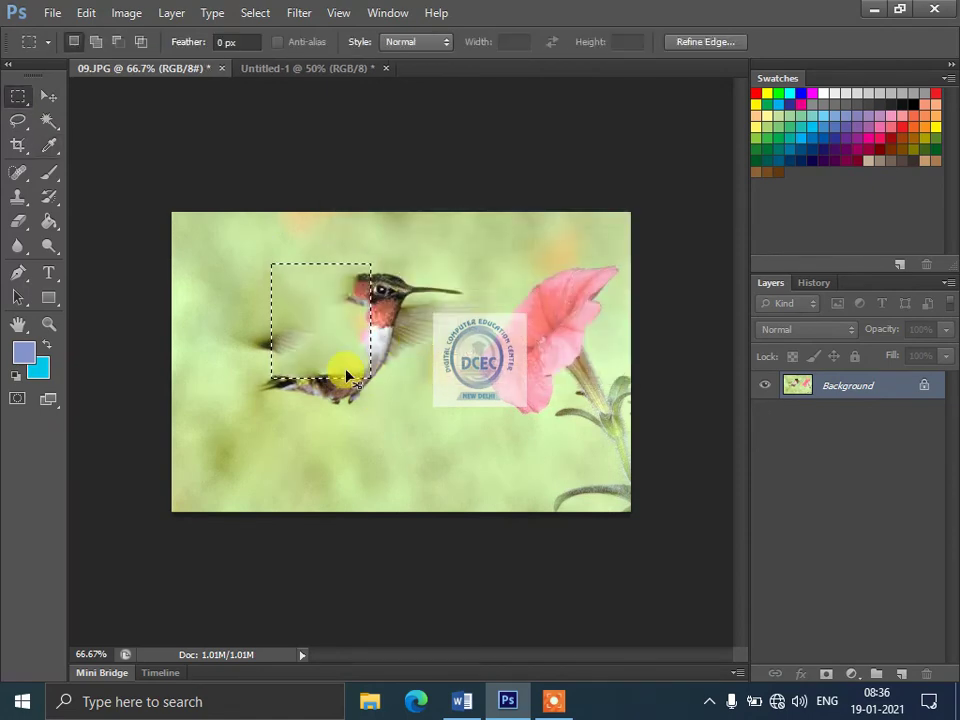
pyautogui.hotkey('ctrl', 'z')
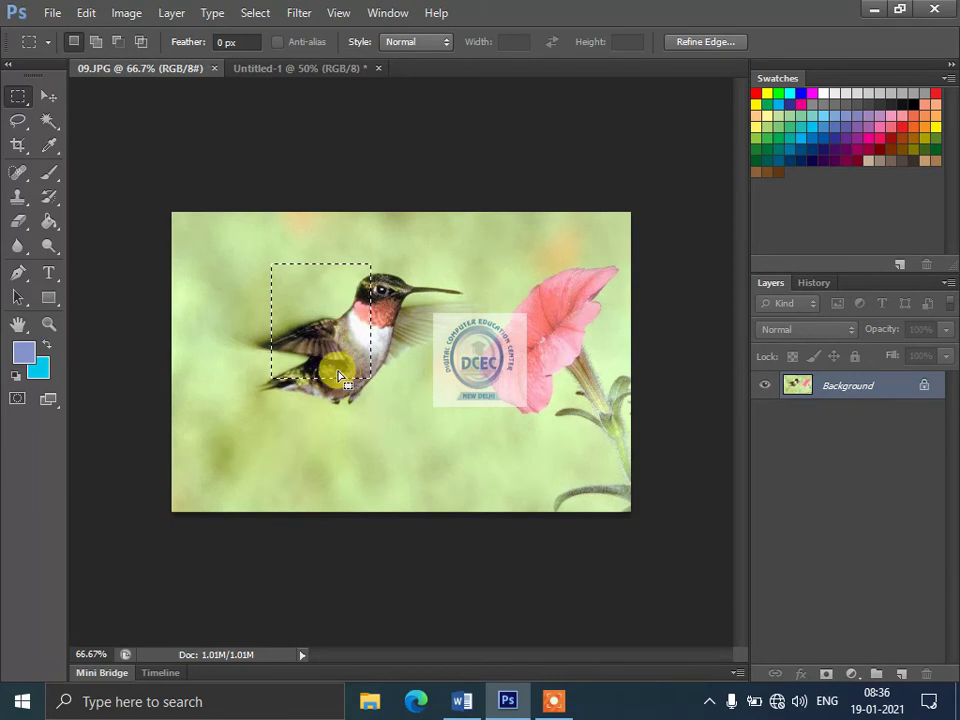
# - Deselect, then move the 09.JPG tab so it follows Untitled-1
pyautogui.click(340, 378)
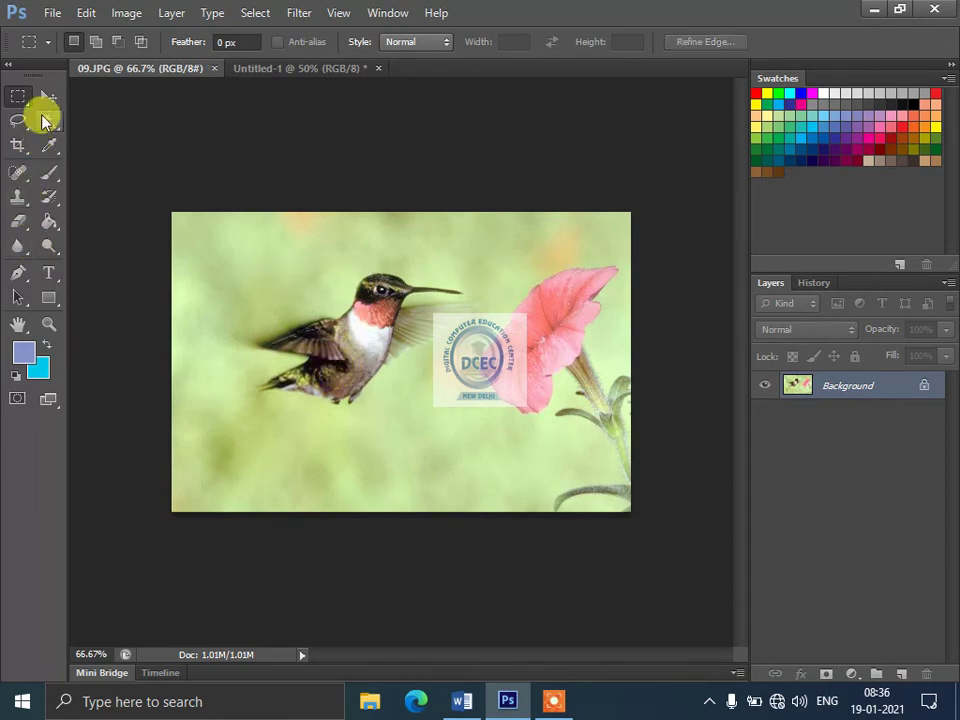
pyautogui.click(47, 96)
pyautogui.moveTo(155, 82)
pyautogui.mouseDown()
pyautogui.moveTo(147, 133)
pyautogui.moveTo(150, 66)
pyautogui.mouseUp()
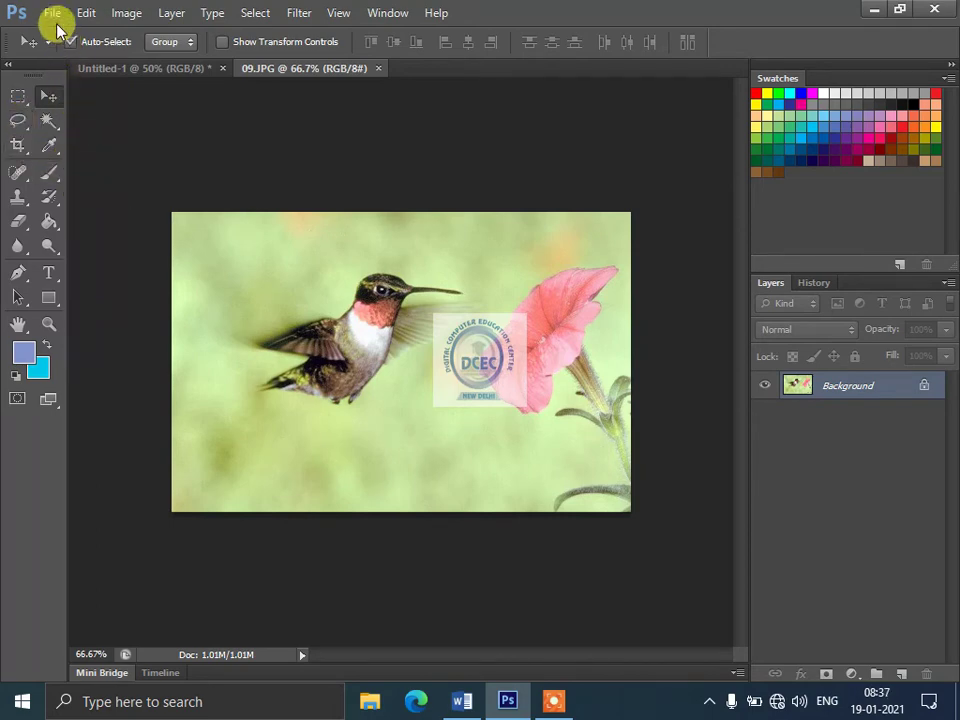
# - Close 09.JPG and open the 1abc8 portrait from the Wallpapers folder
pyautogui.click(52, 13)
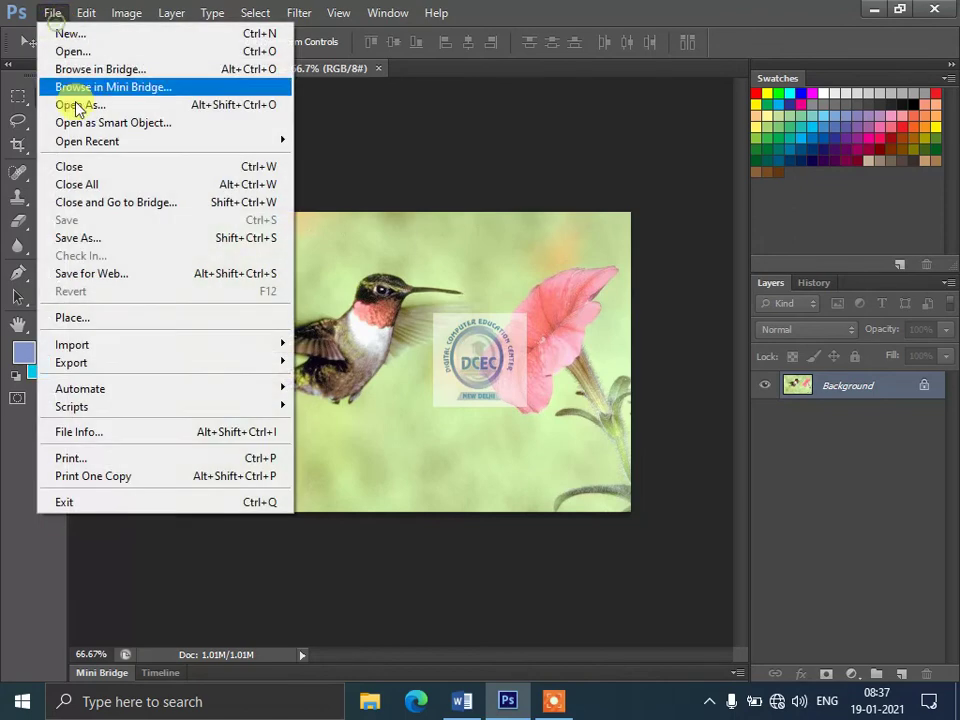
pyautogui.click(116, 172)
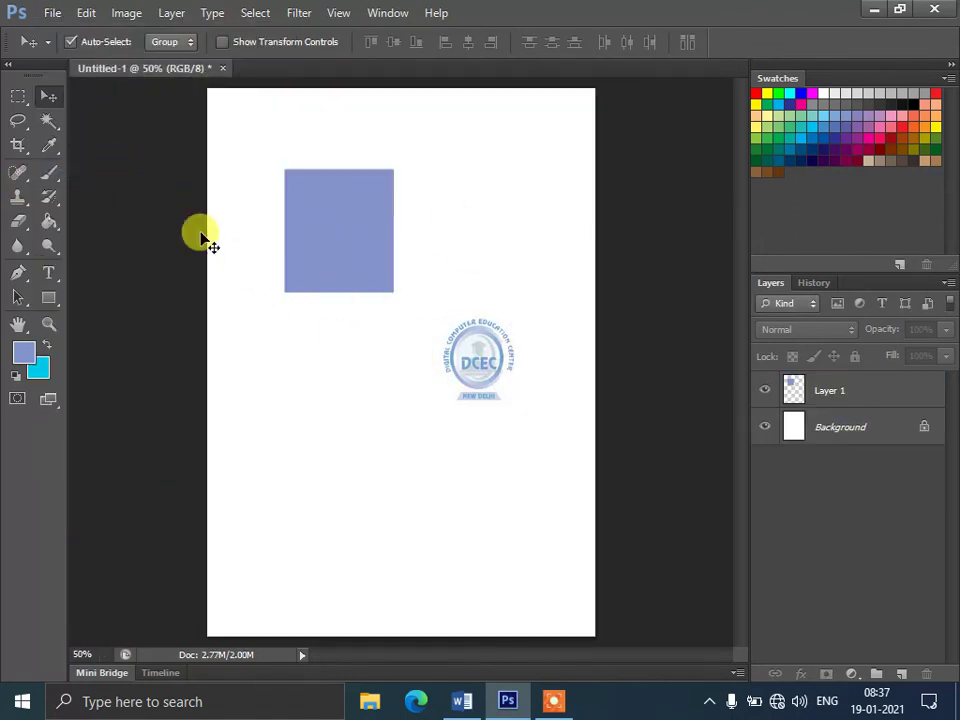
pyautogui.click(54, 14)
pyautogui.click(64, 52)
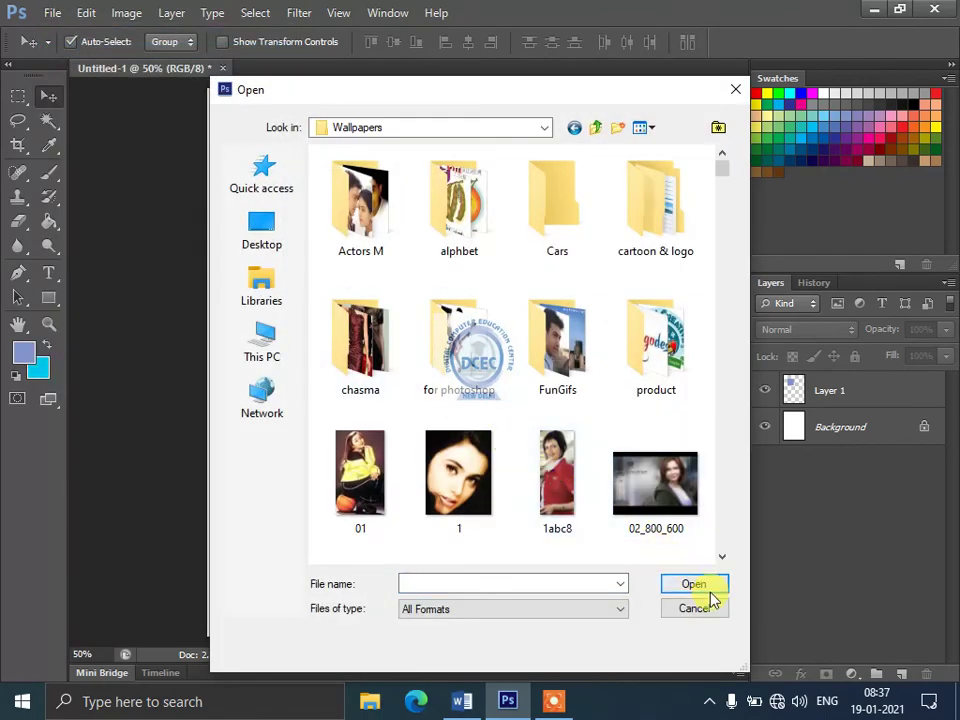
pyautogui.click(576, 497)
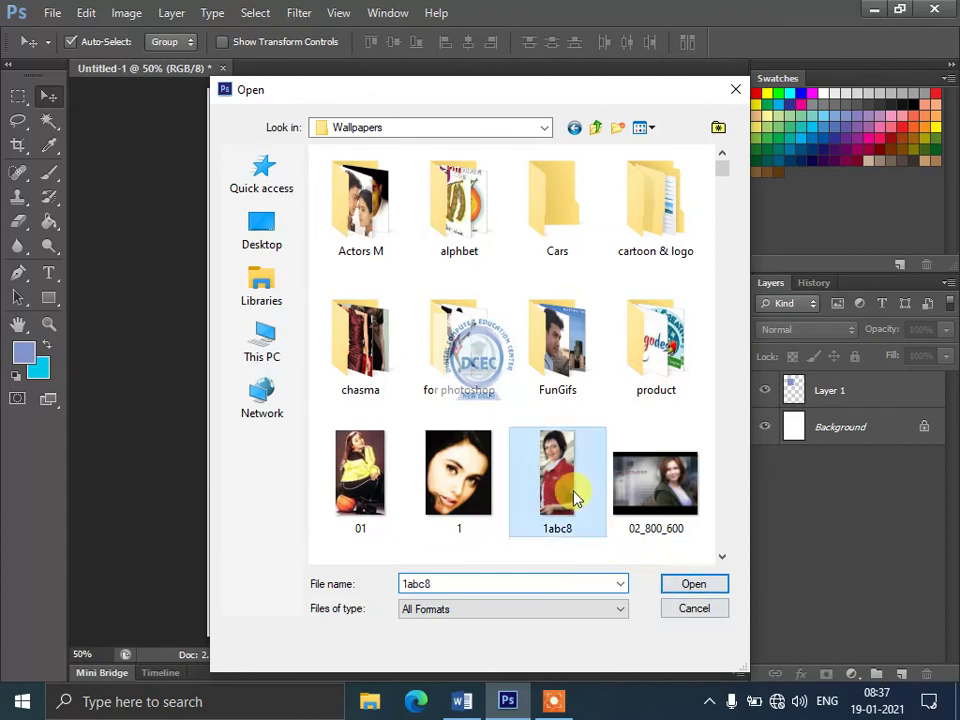
pyautogui.click(695, 585)
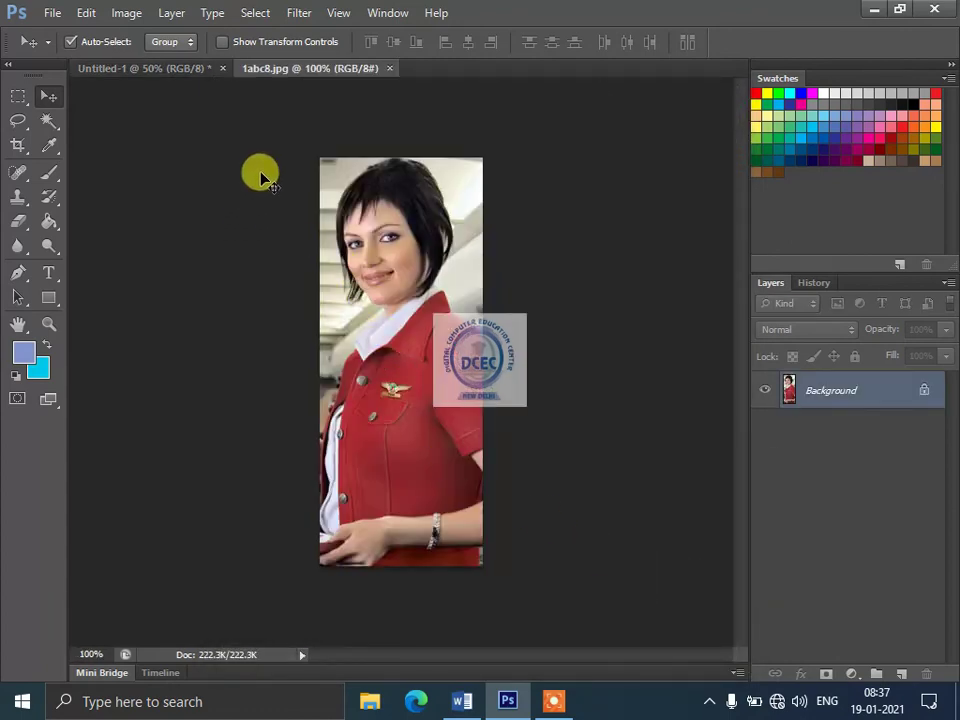
# - Float Untitled-1 in its own window, then close it, answering No to saving
pyautogui.moveTo(155, 68)
pyautogui.mouseDown()
pyautogui.moveTo(190, 135)
pyautogui.moveTo(160, 54)
pyautogui.mouseUp()
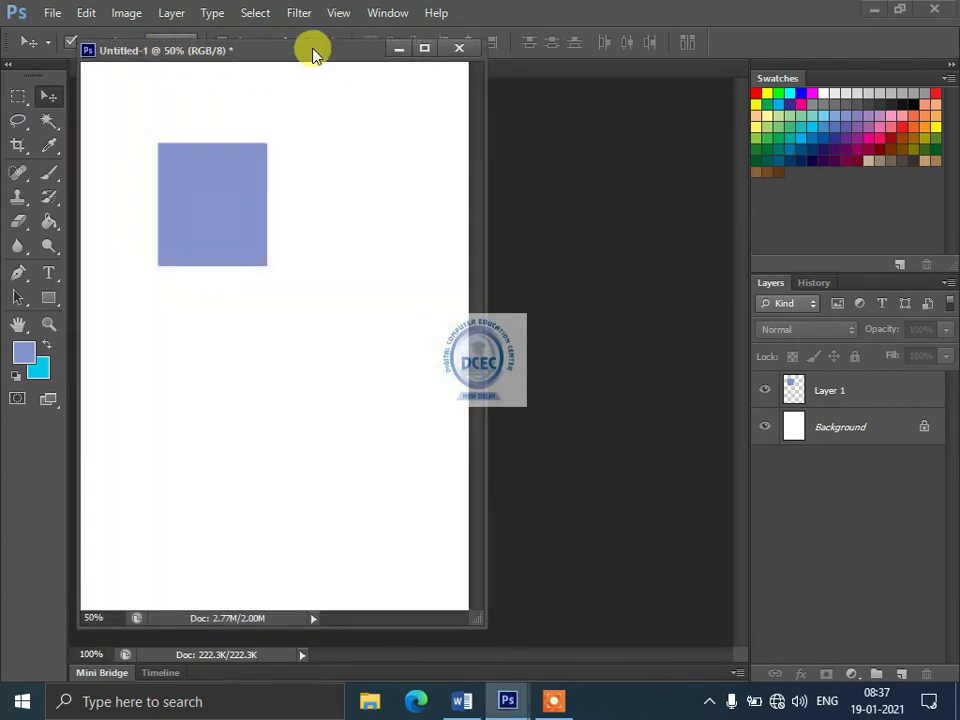
pyautogui.moveTo(313, 55); pyautogui.dragTo(310, 40)
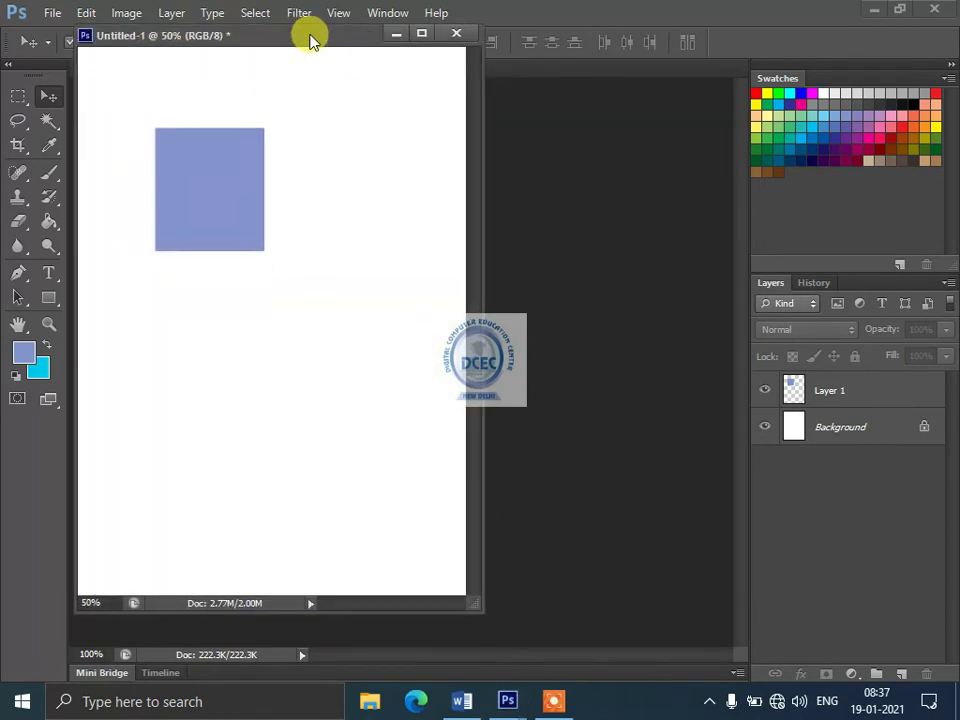
pyautogui.click(85, 36)
pyautogui.moveTo(197, 43)
pyautogui.mouseDown()
pyautogui.moveTo(205, 122)
pyautogui.moveTo(486, 102)
pyautogui.mouseUp()
pyautogui.click(171, 68)
pyautogui.click(173, 68)
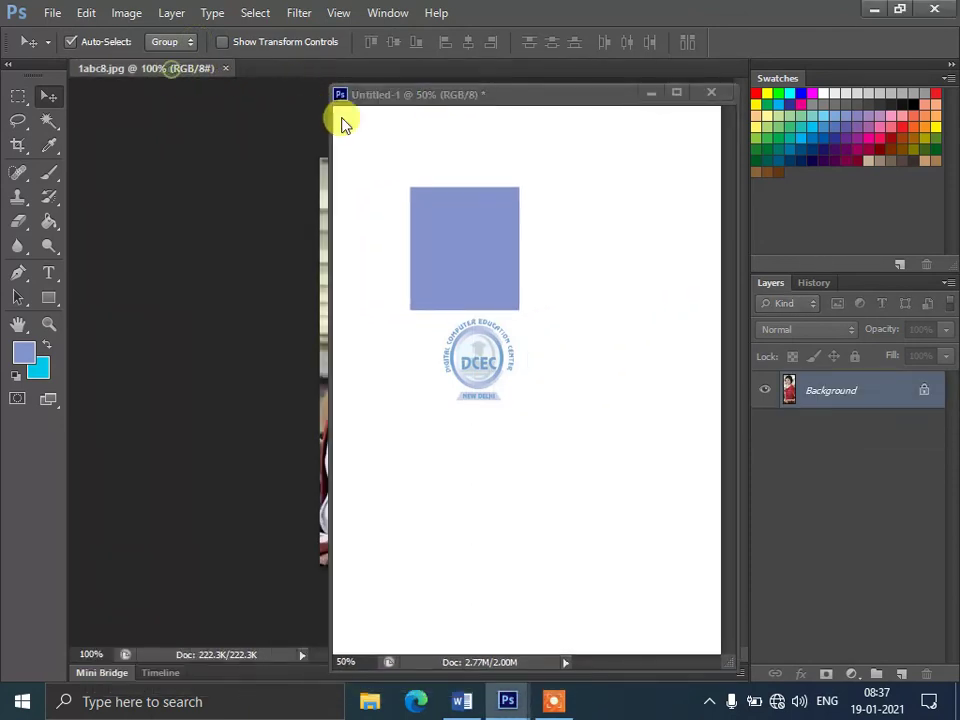
pyautogui.click(304, 182)
pyautogui.click(711, 93)
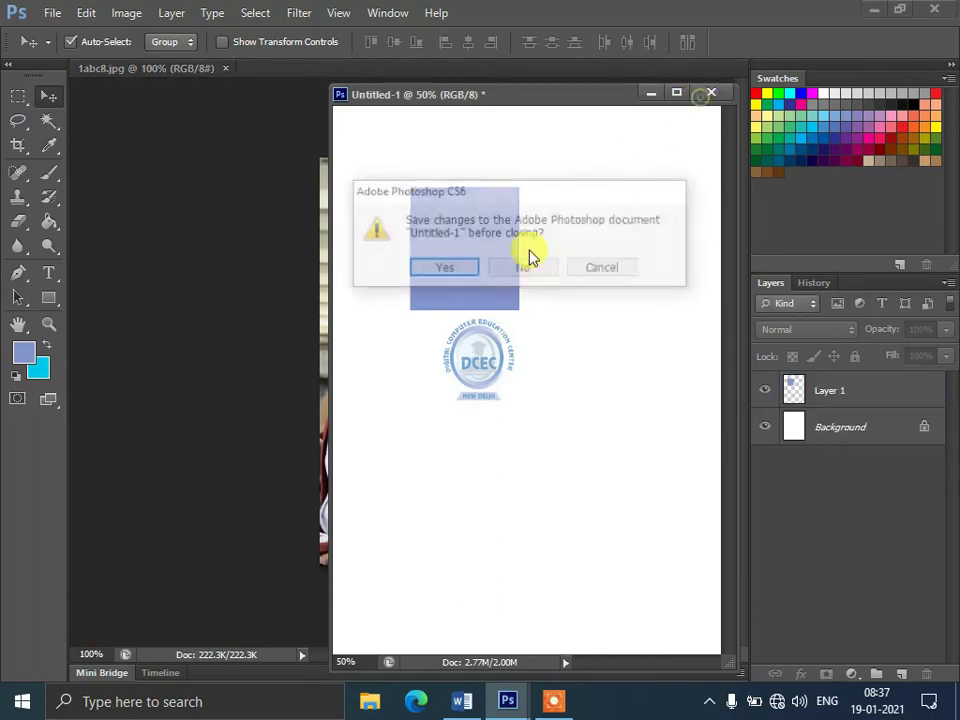
pyautogui.click(540, 267)
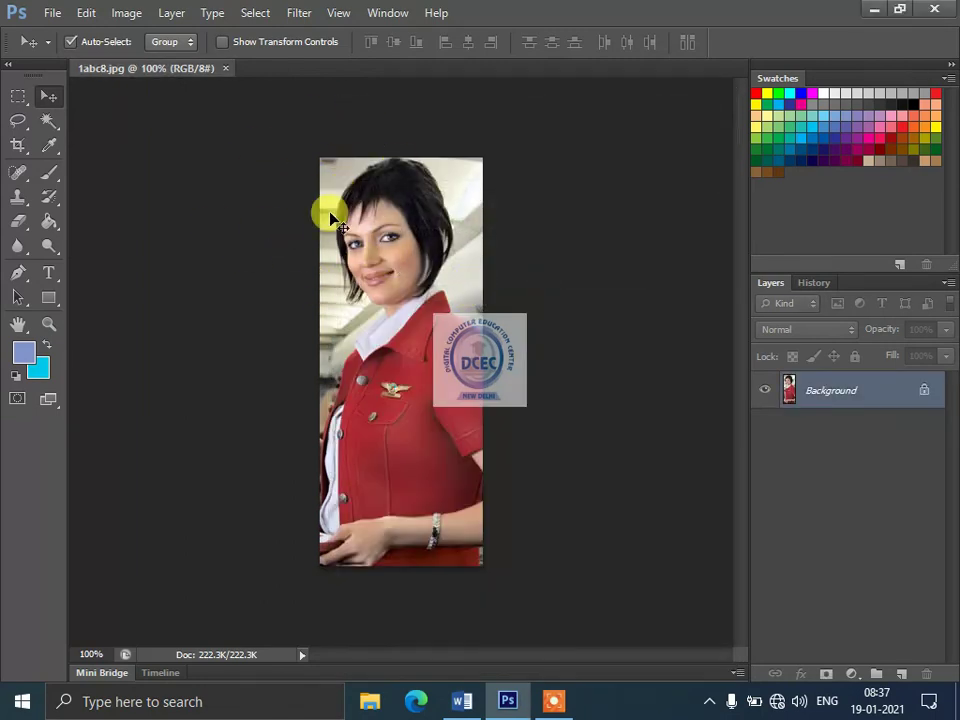
# - Duplicate the portrait as '1abc8 copy'
pyautogui.click(127, 13)
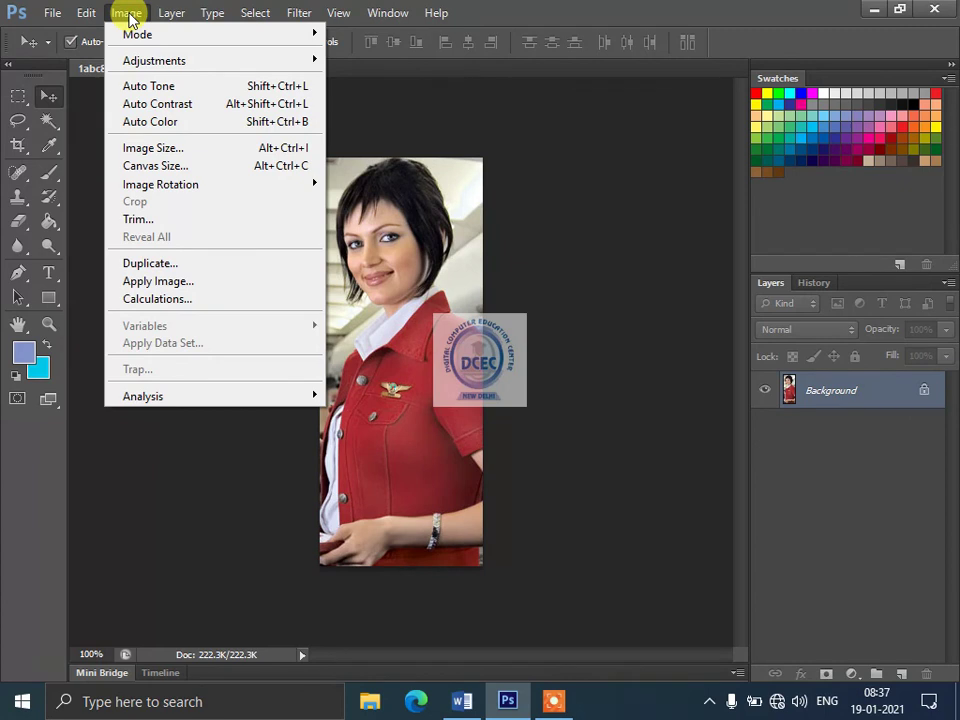
pyautogui.click(152, 266)
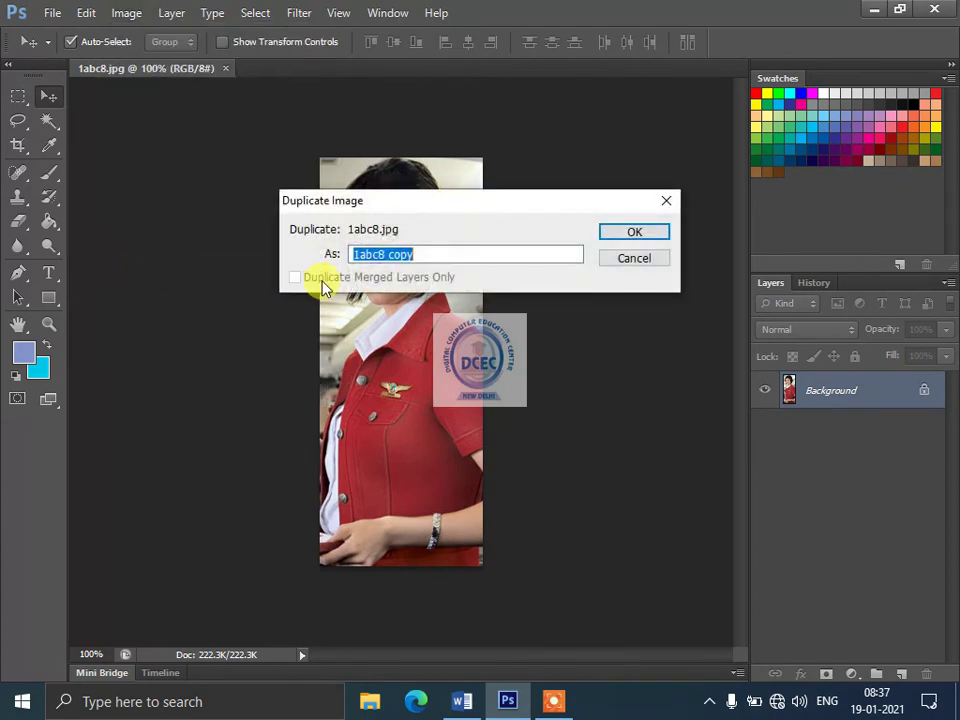
pyautogui.click(652, 238)
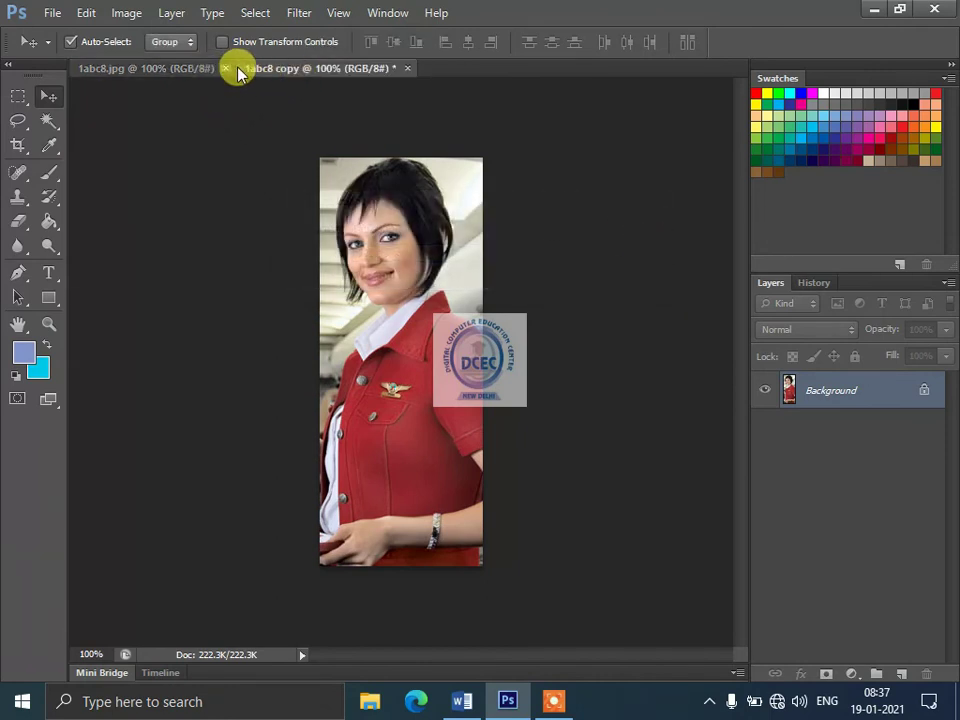
# - Close the original 1abc8.jpg, leaving only the copy open
pyautogui.click(181, 70)
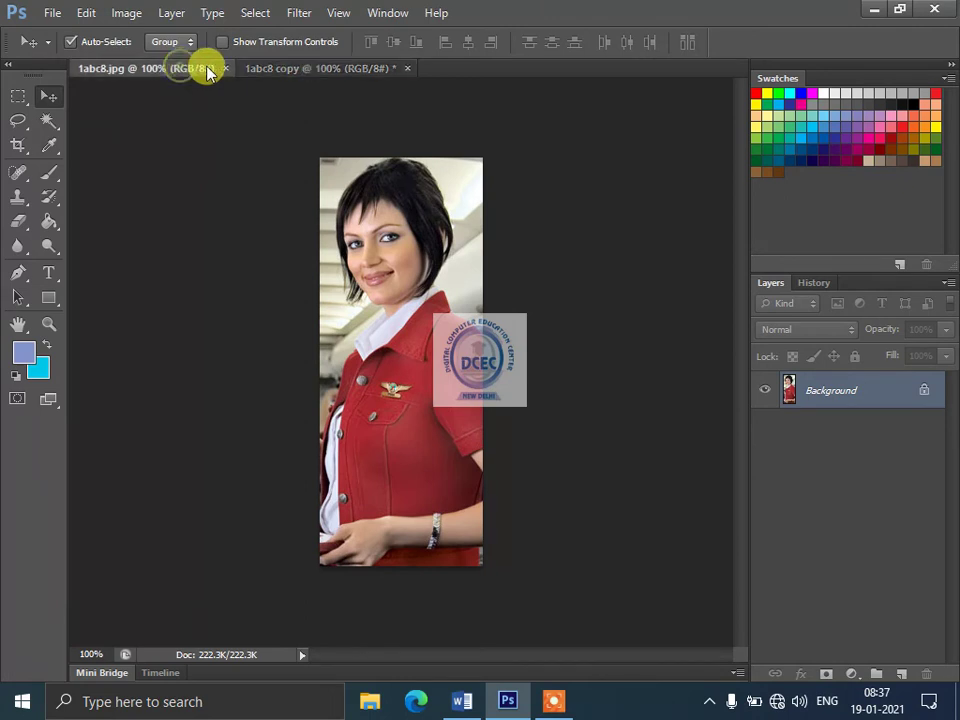
pyautogui.click(225, 68)
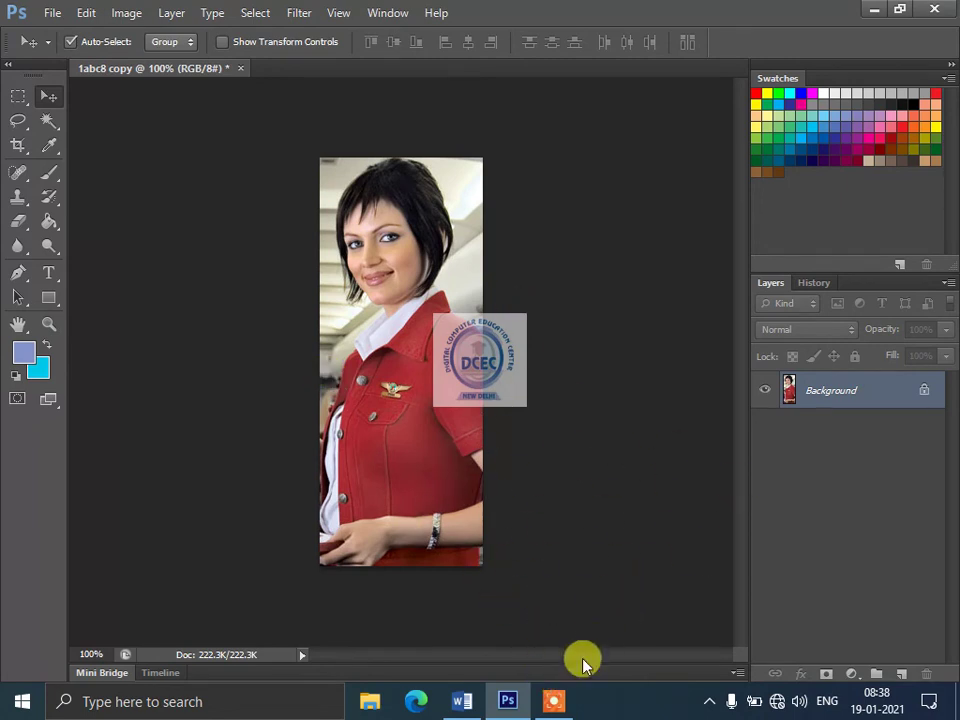
pyautogui.click(556, 701)
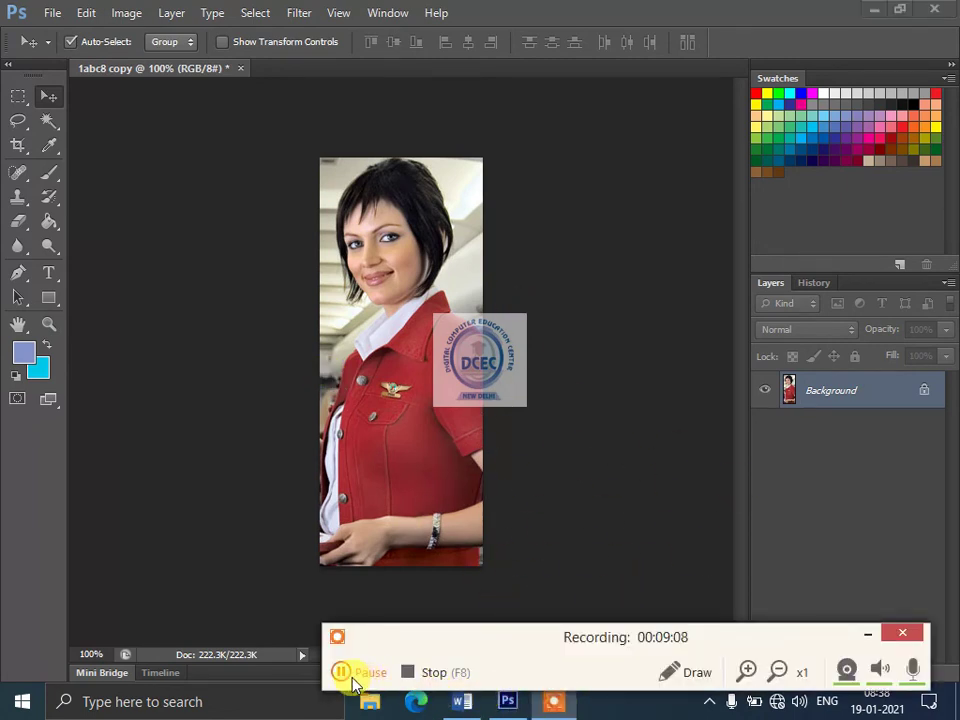